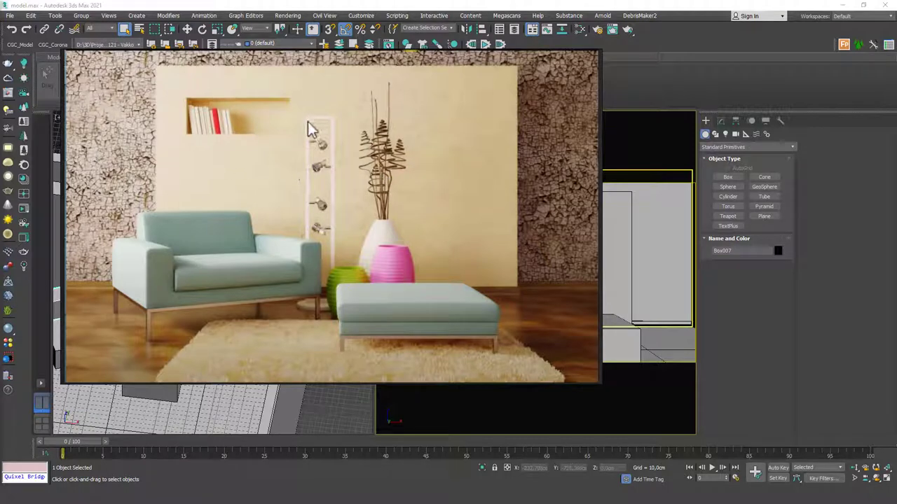
- Move the reference picture out of the way and isolate the large central wall panel box
left_click_drag(360, 170, 476, 190)
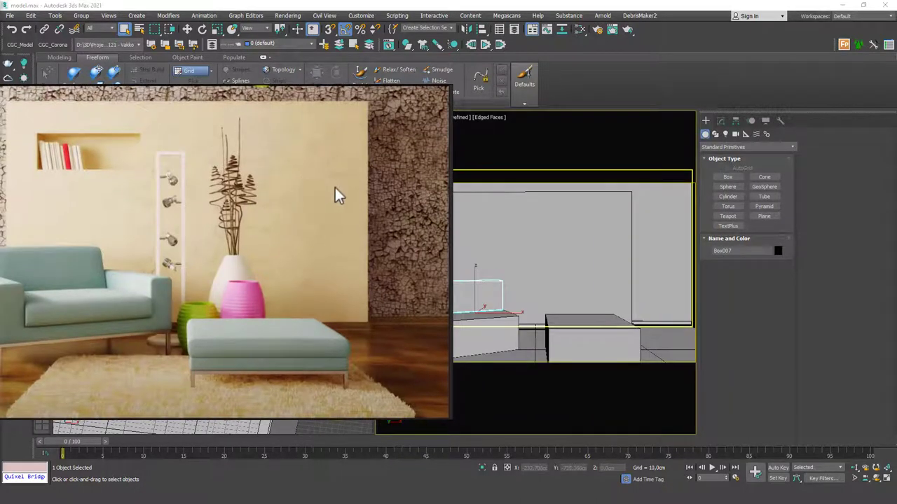
right_click_drag(334, 187, 0, 177)
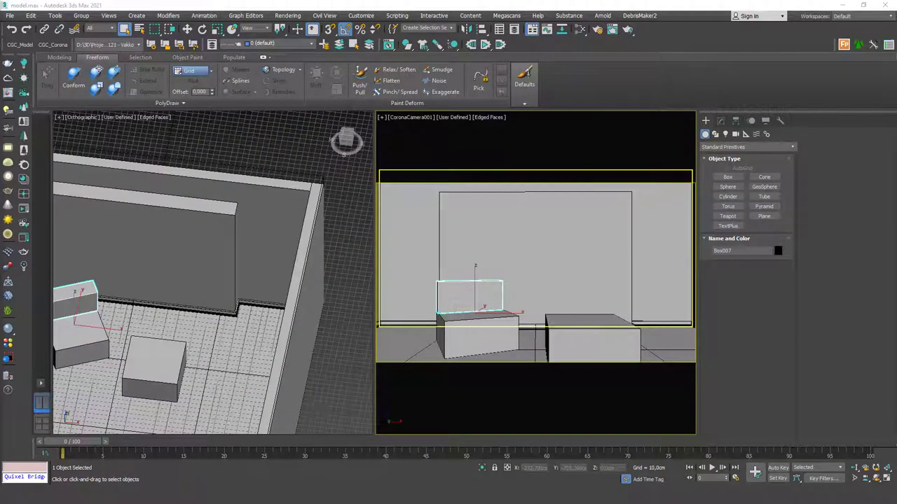
left_click(448, 252)
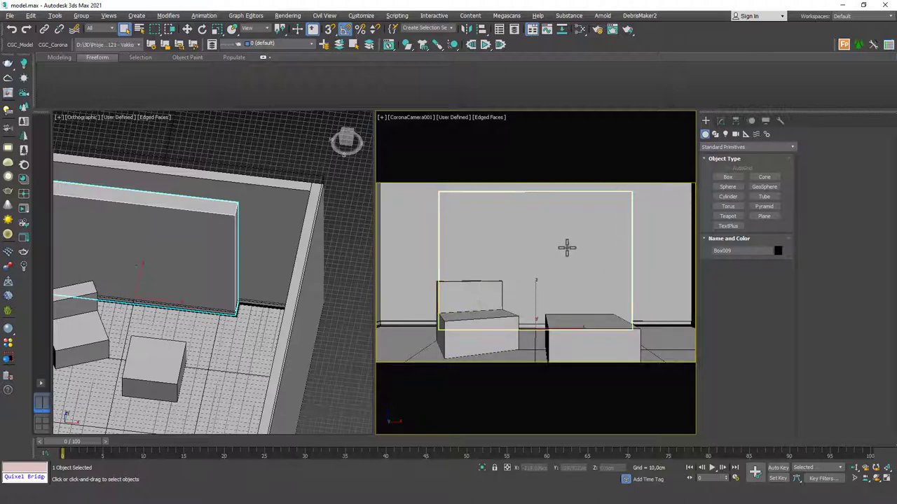
key("alt+q")
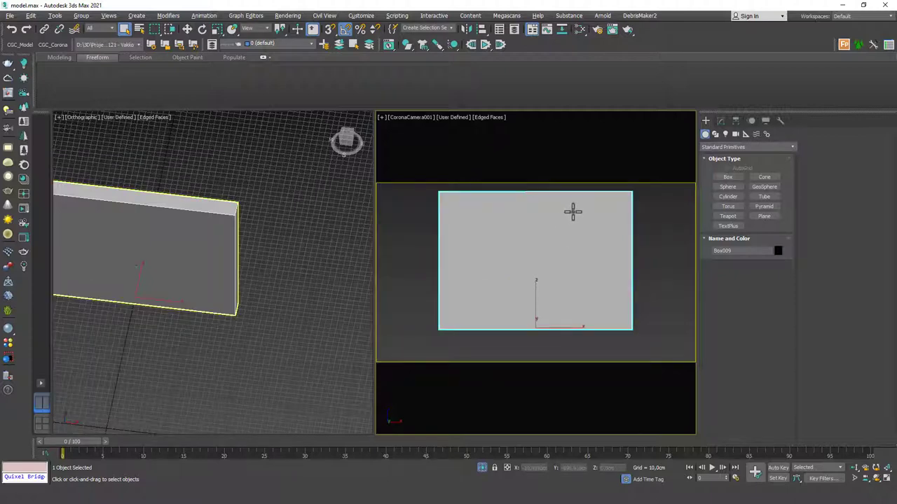
- Show the isolated panel in a maximized Front view with the grid hidden
left_click(279, 245)
key("f")
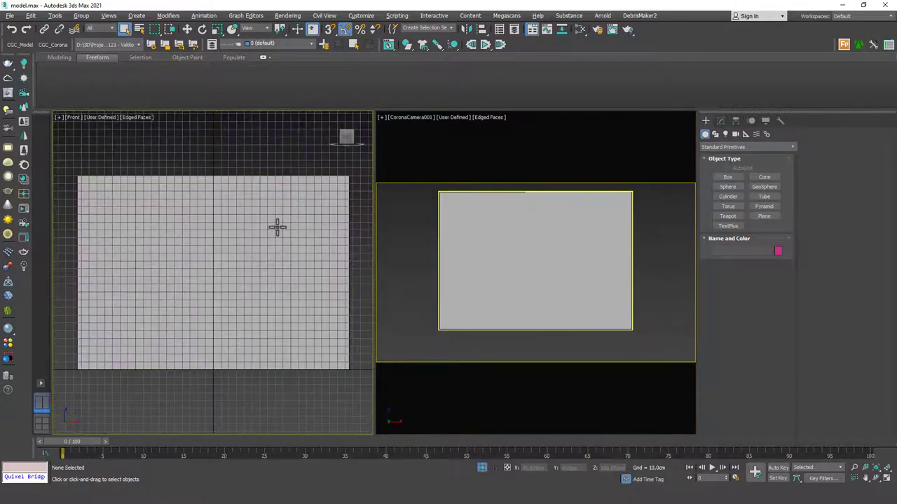
key("alt+w")
scroll(434, 256, "down", 4)
middle_click_drag(421, 239, 374, 241)
key("g")
scroll(372, 240, "up", 5)
middle_click_drag(361, 210, 366, 173)
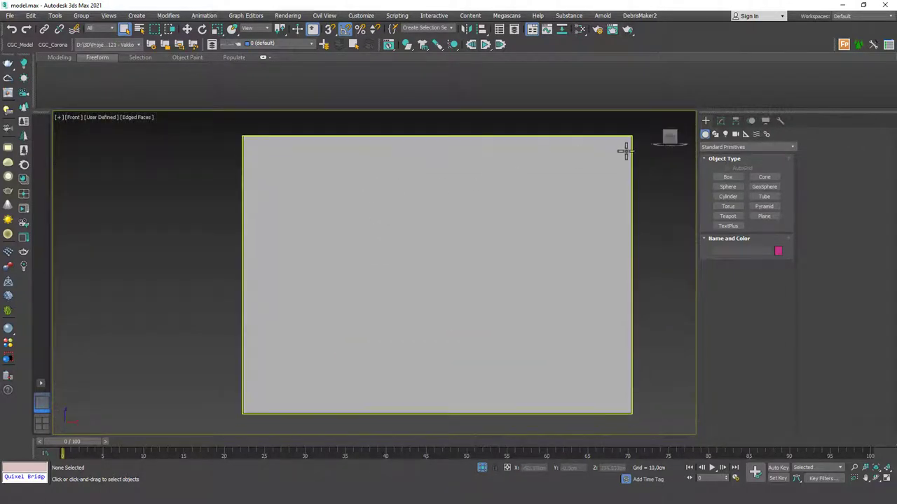
- Draw a box about 40 cm long, 98 cm wide and 29 cm high over the panel's upper-left area for the shelf niche
left_click(725, 177)
left_click_drag(302, 208, 413, 254)
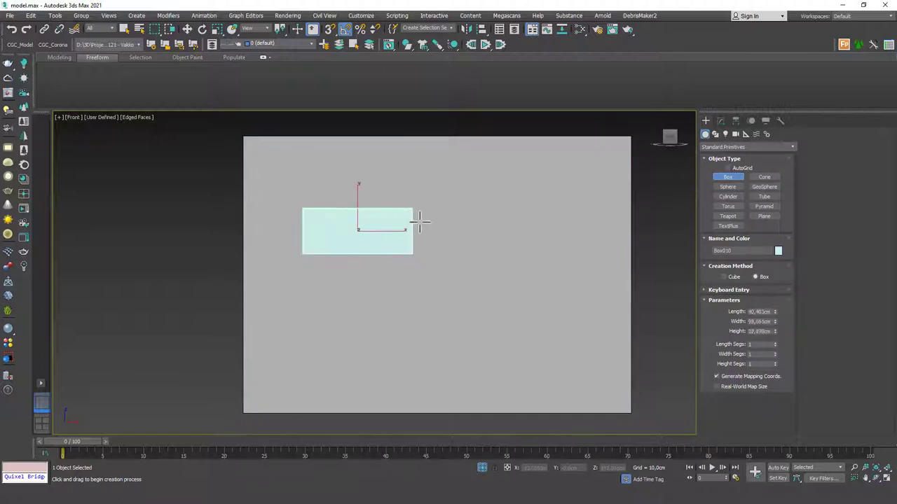
left_click(418, 220)
right_click(418, 220)
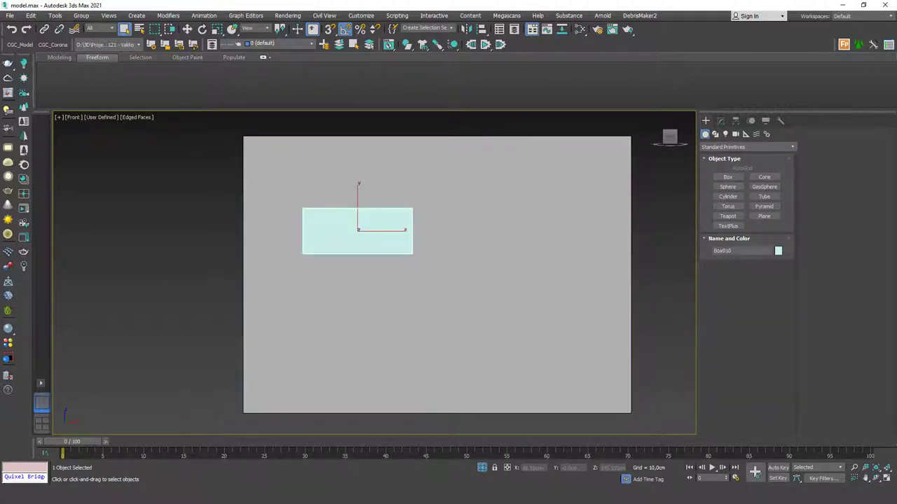
right_click_drag(0, 182, 300, 162)
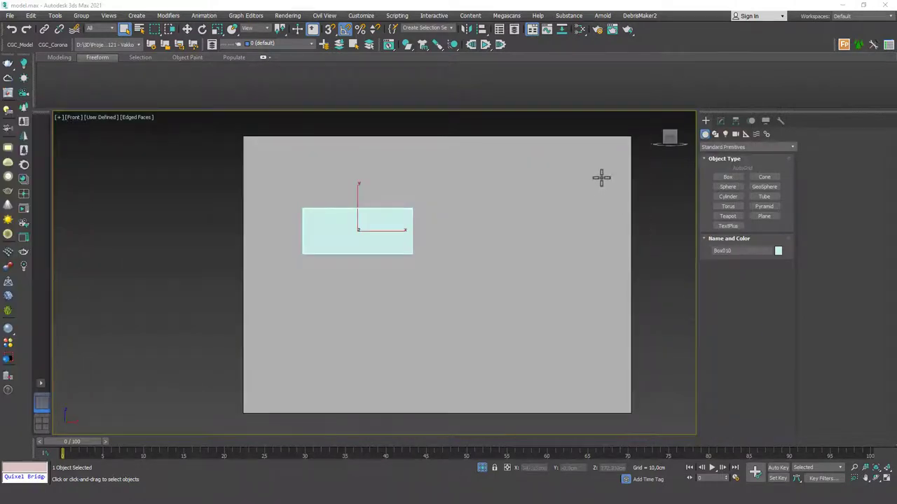
- Set the niche box's width to 100 cm, length to 50 cm and height to 45 cm
left_click(722, 121)
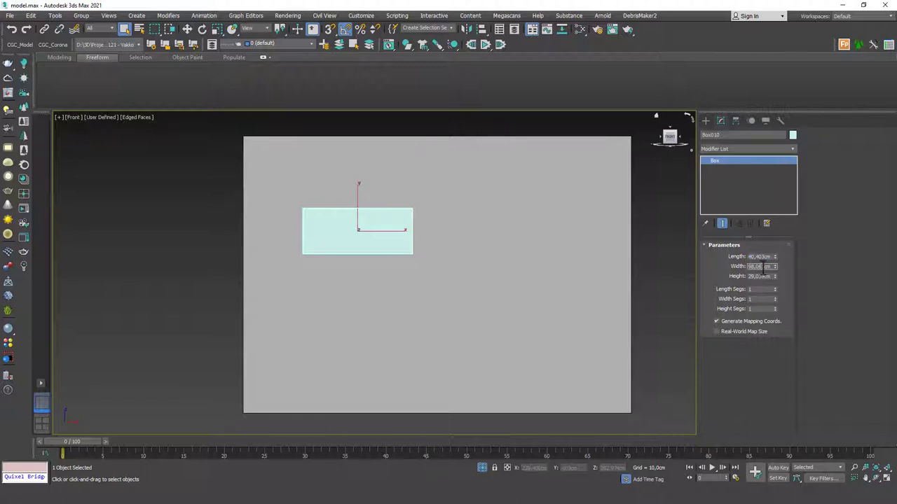
key("Return")
double_click(762, 258)
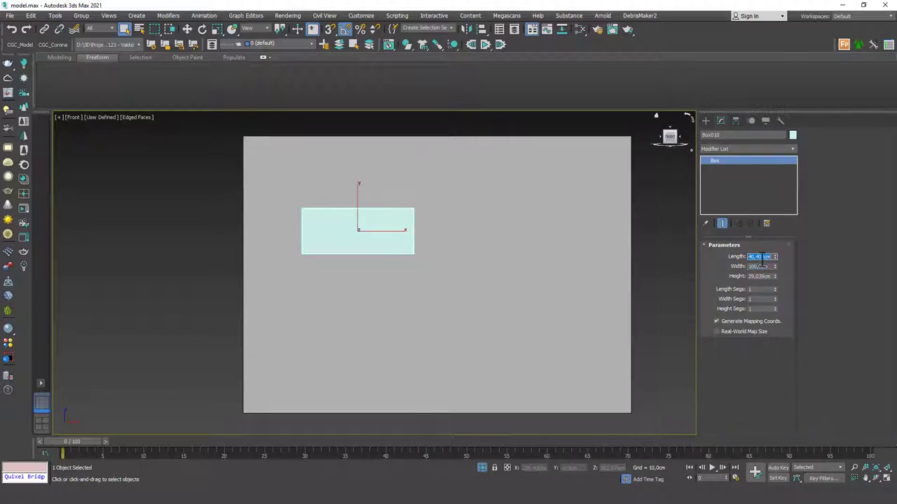
type("50")
key("Return")
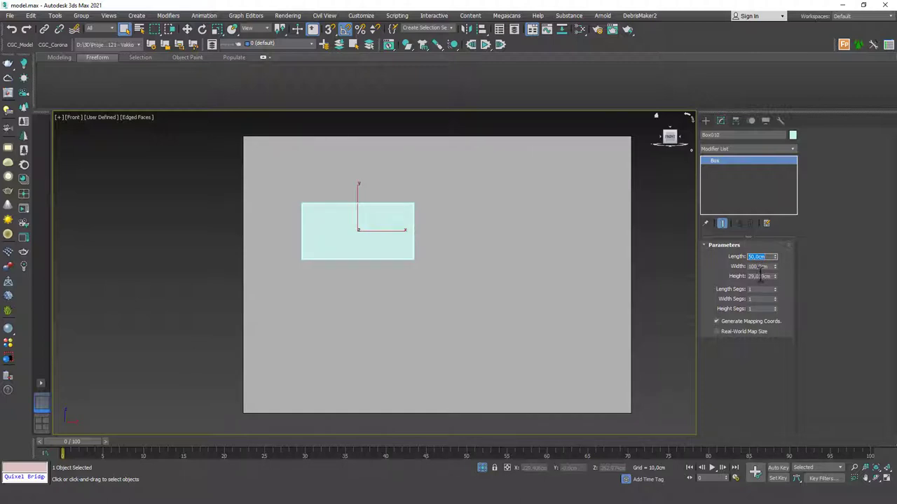
left_click(760, 277)
type("45")
key("Return")
mouse_move(428, 249)
middle_mouse_down()
mouse_move(444, 256)
mouse_move(432, 258)
middle_mouse_up()
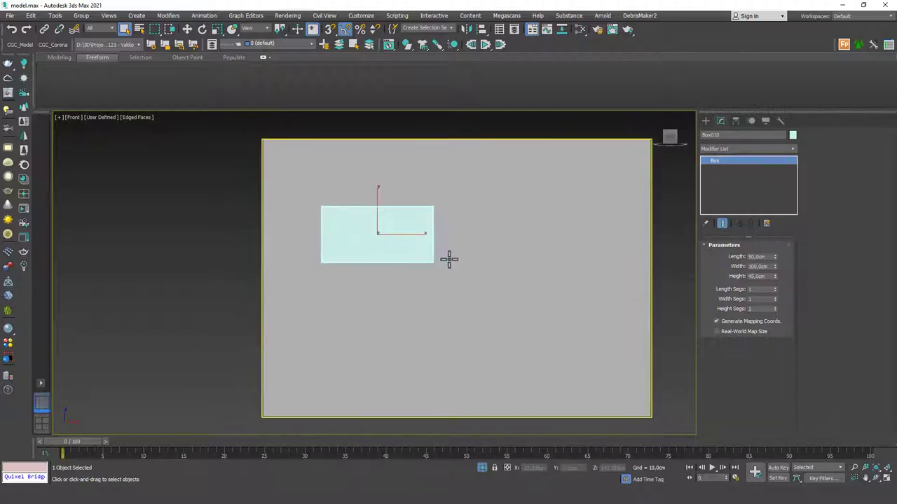
left_click_drag(775, 265, 770, 259)
key("ctrl+z")
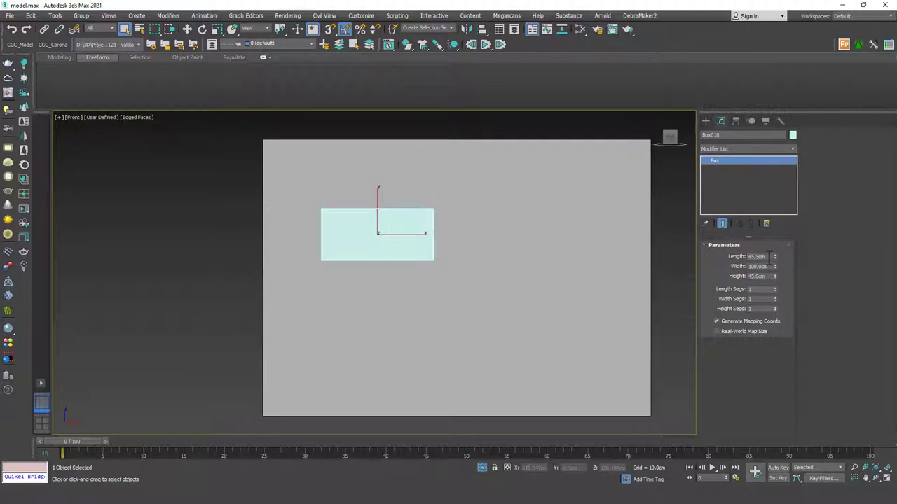
type("50")
key("Return")
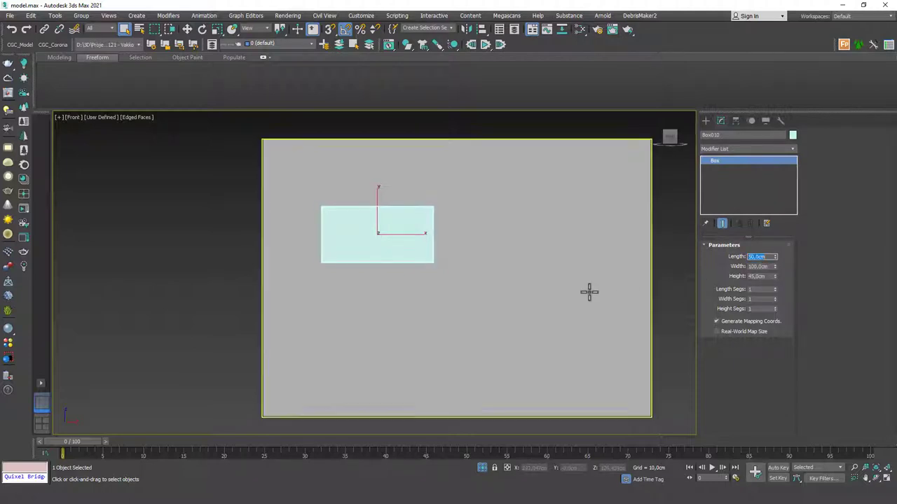
- End the isolation to bring back the whole room and return to the two-viewport layout
middle_click_drag(427, 248, 437, 257)
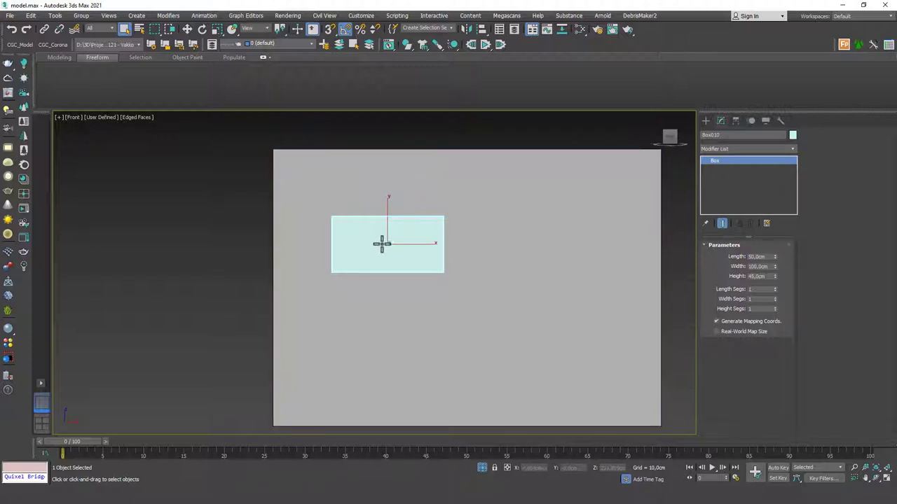
scroll(386, 240, "up", 2)
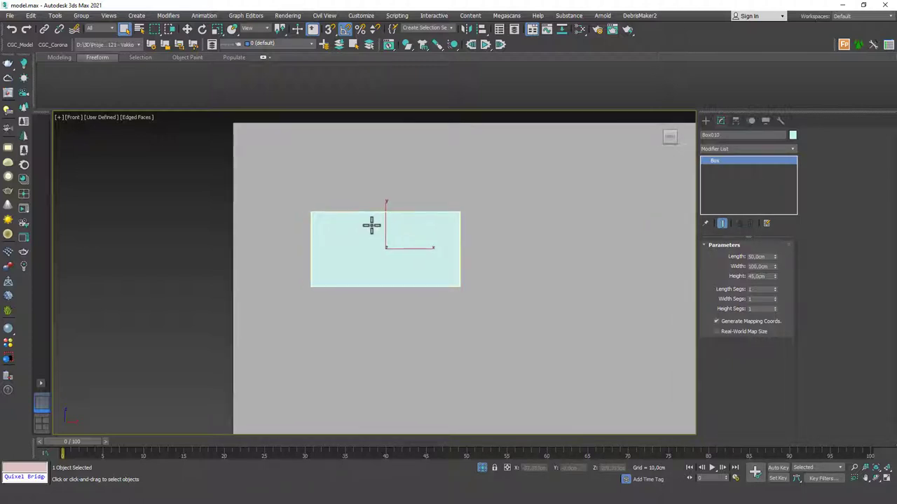
middle_click_drag(371, 227, 353, 232)
scroll(353, 232, "down", 3)
scroll(359, 247, "up", 1)
right_click(455, 236)
left_click(501, 165)
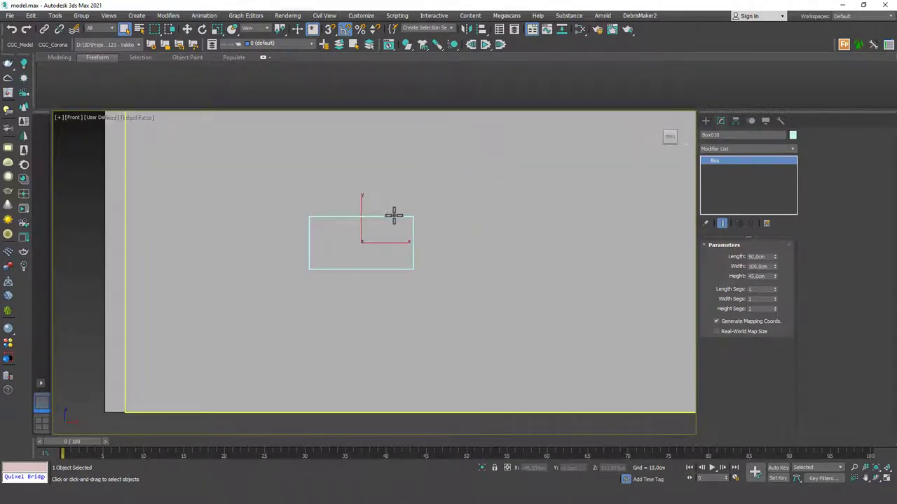
key("alt+w")
- Move the niche box in depth into the wall panel, to about 304.9 cm on Y
middle_click_drag(248, 230, 222, 234, "alt")
middle_click_drag(222, 235, 182, 346)
key("w")
left_click_drag(182, 335, 267, 205)
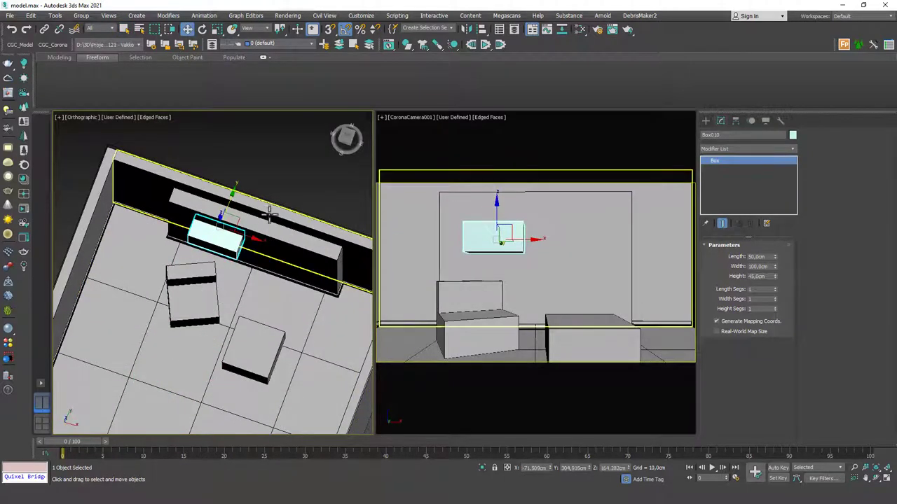
- Raise the niche box on the panel and set its Z position to 170 cm
middle_click_drag(238, 252, 216, 201, "alt")
left_click_drag(216, 200, 218, 200)
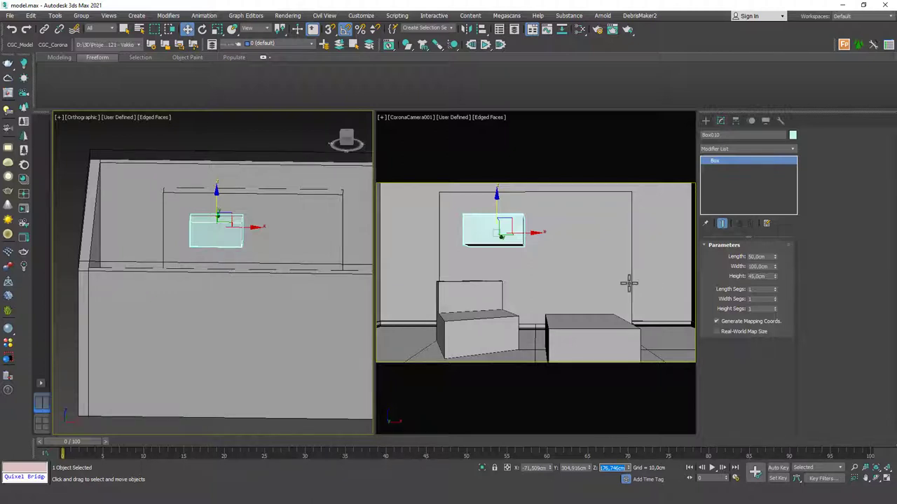
middle_click_drag(320, 244, 228, 217, "alt")
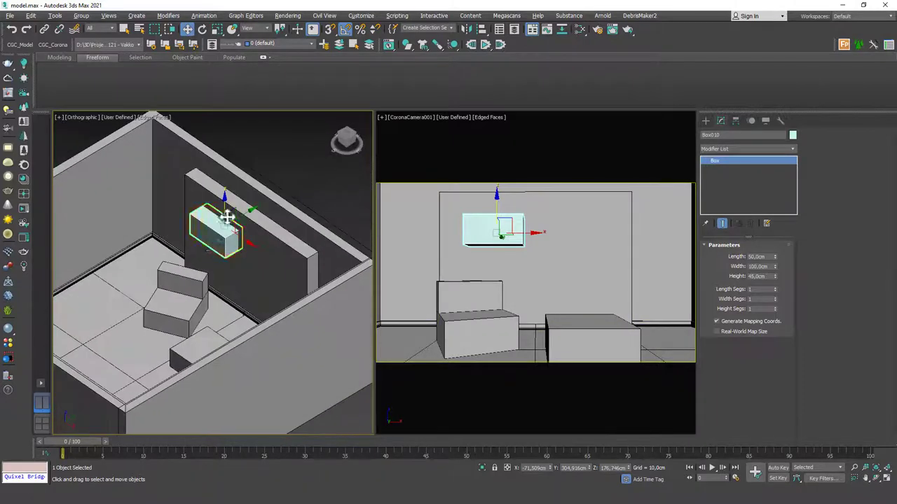
scroll(228, 218, "up", 8)
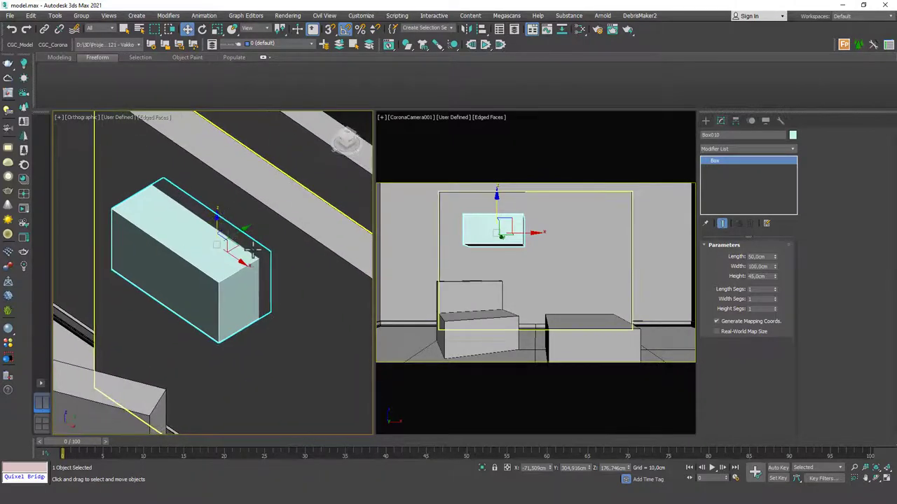
type("170")
key("Return")
- Align the niche box to the wall panel on X position only, minimum to minimum
middle_click_drag(178, 235, 253, 259, "alt")
scroll(207, 274, "down", 4)
middle_click_drag(205, 276, 150, 250, "alt")
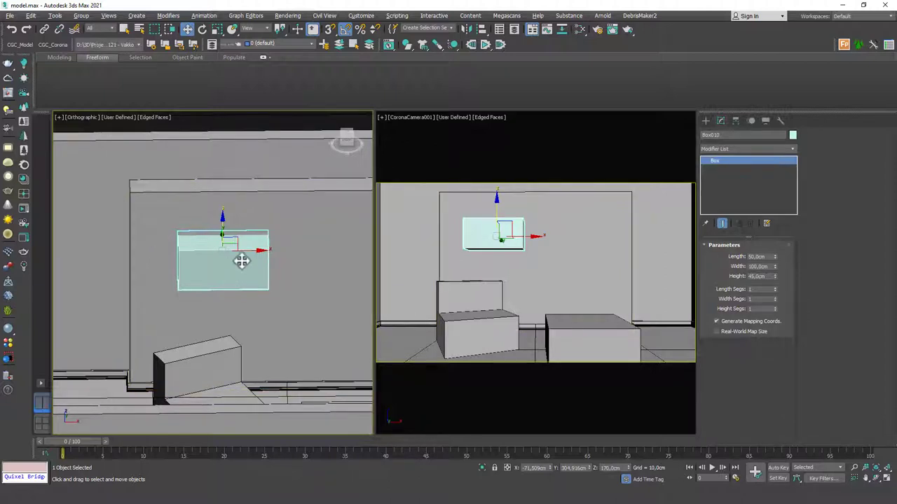
key("alt+a")
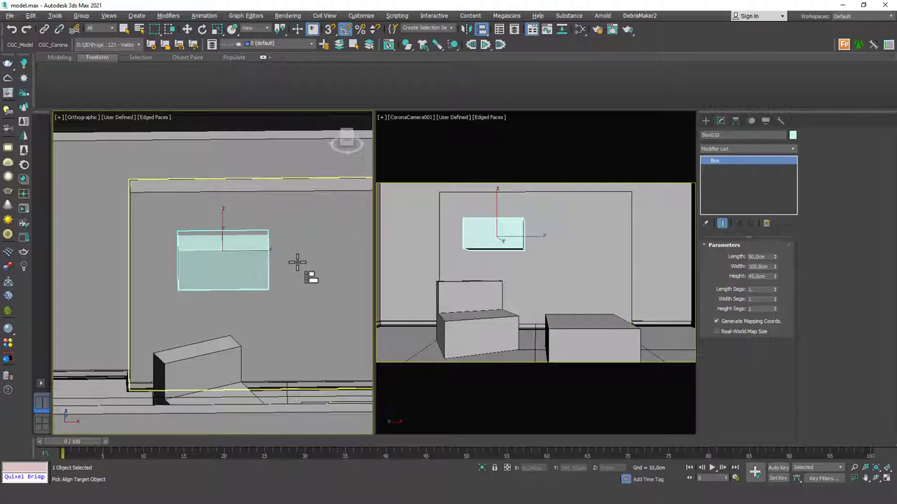
left_click(312, 263)
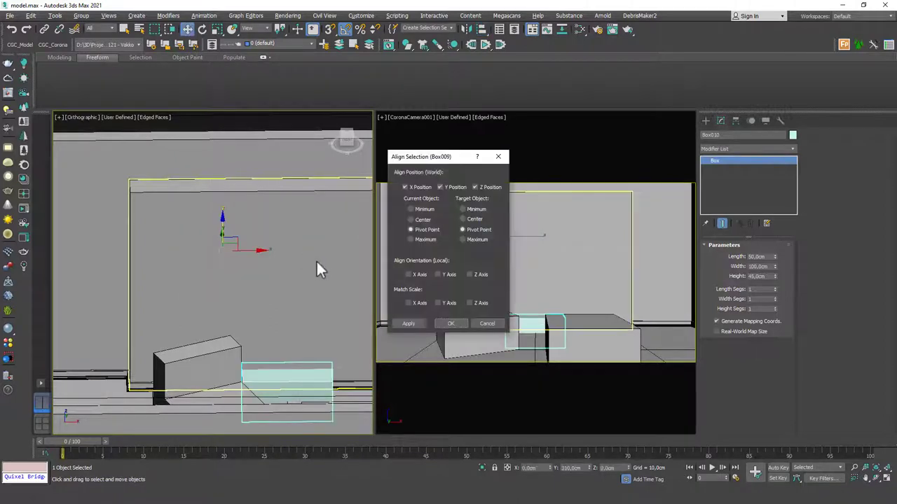
left_click_drag(447, 162, 455, 148)
left_click(462, 173)
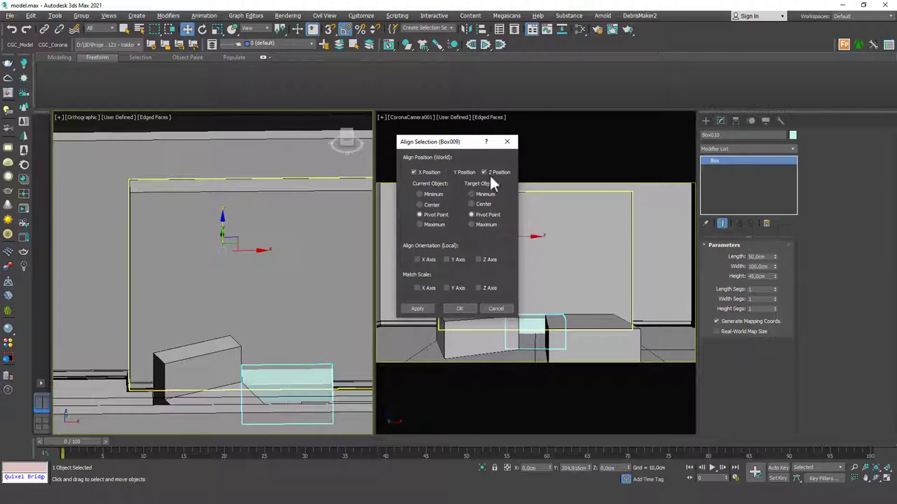
left_click(495, 173)
left_click(414, 173)
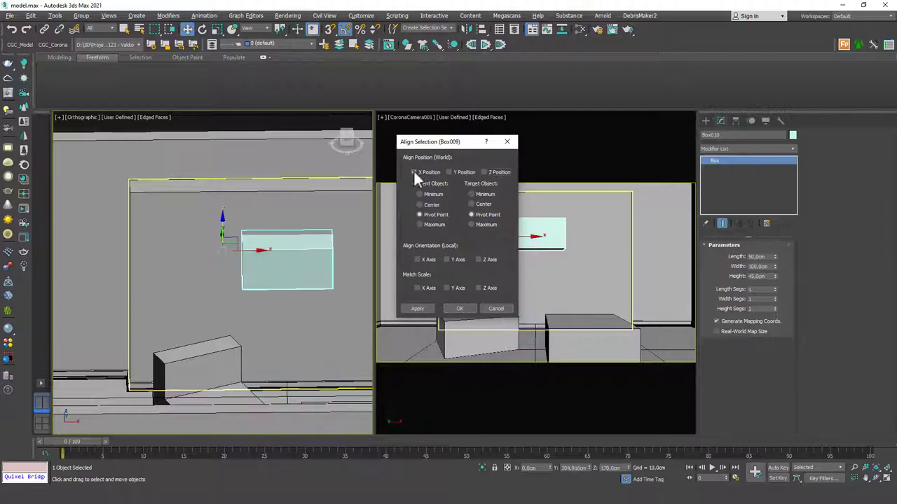
left_click(439, 195)
left_click(480, 196)
left_click(459, 309)
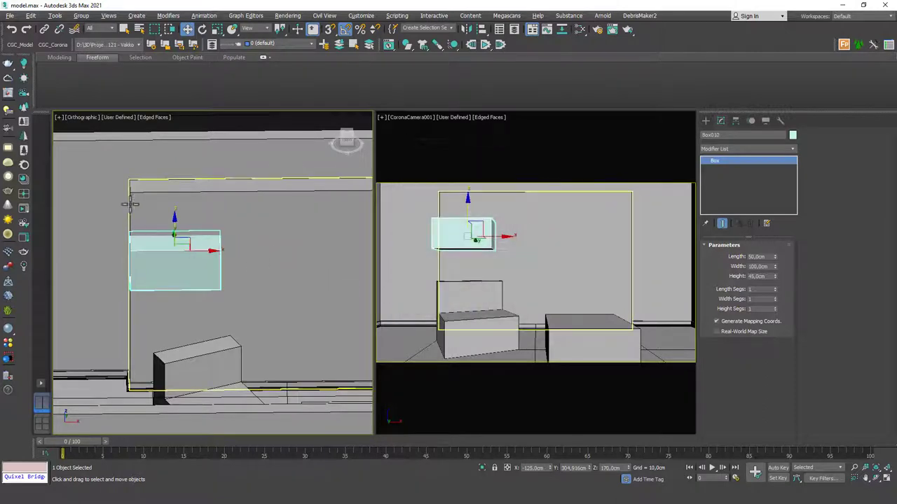
- Offset the niche box along X by 100 cm and then by -50 cm, using relative coordinates
middle_click_drag(124, 266, 147, 287, "alt")
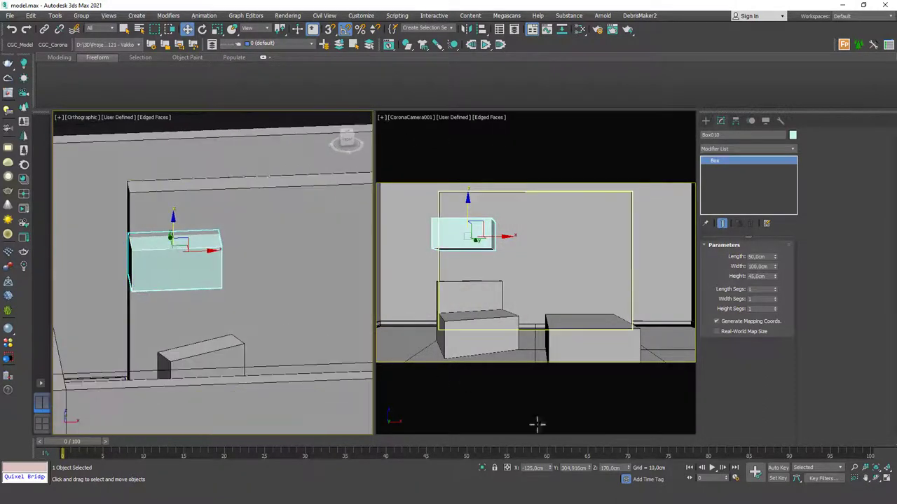
left_click(507, 468)
type("100")
key("Return")
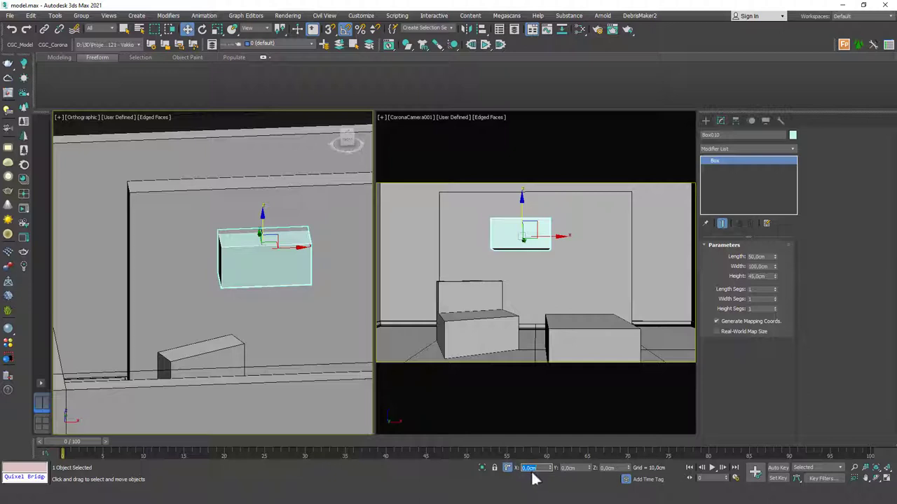
type("-50")
key("Return")
- Isolate the wall panel together with the niche box, then select only the panel in a maximized view
middle_click_drag(240, 270, 284, 245, "alt")
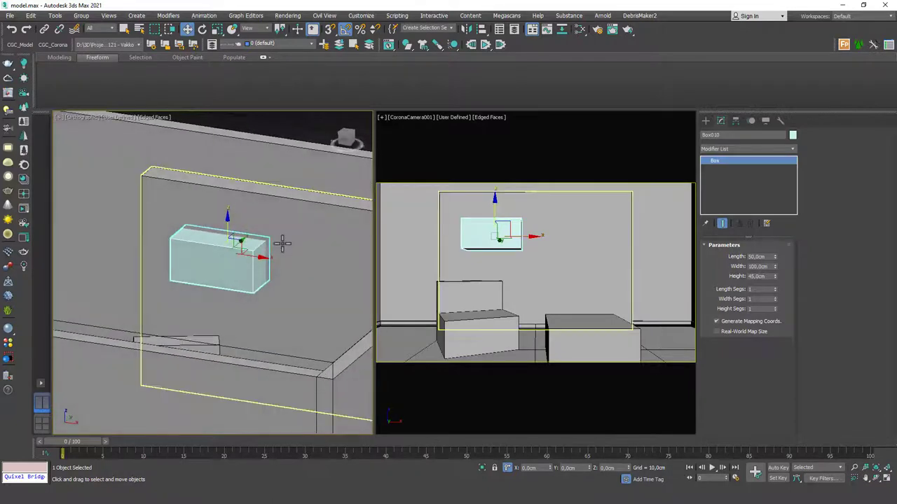
left_click(280, 240, "ctrl")
key("alt+q")
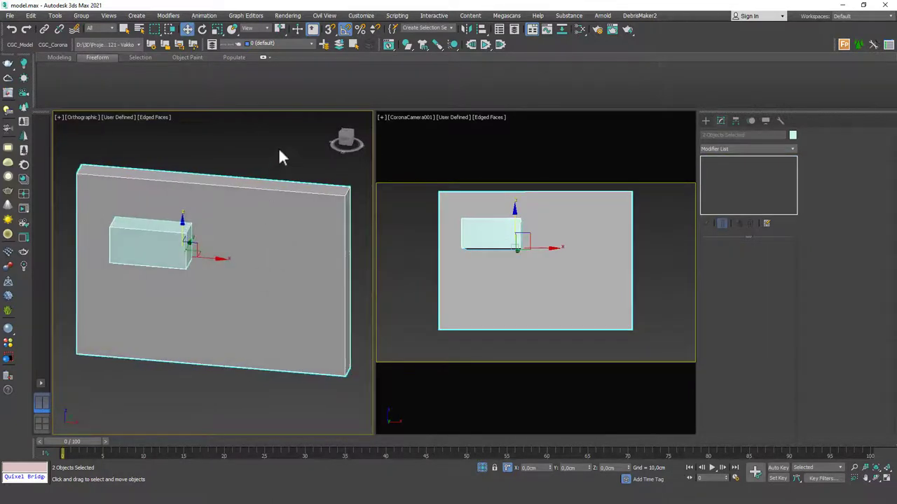
left_click(242, 222)
key("alt+w")
key("z")
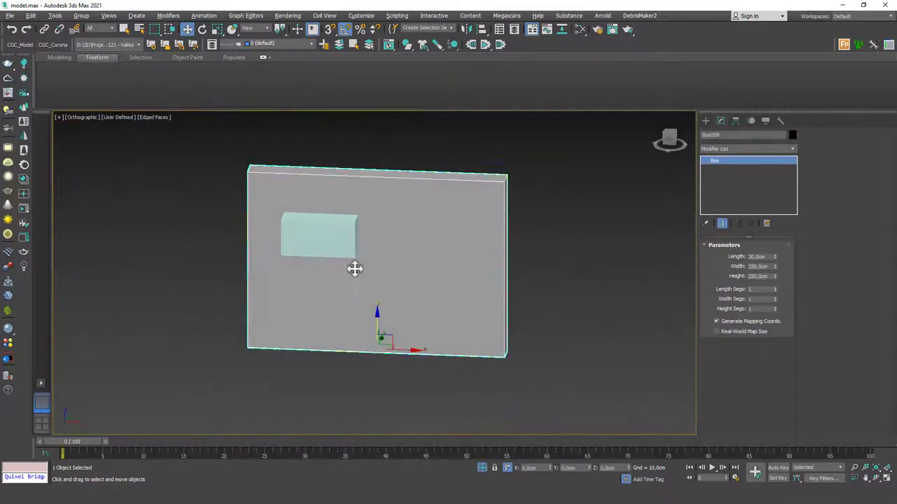
- Add an Edit Poly modifier to the wall panel
left_click(740, 149)
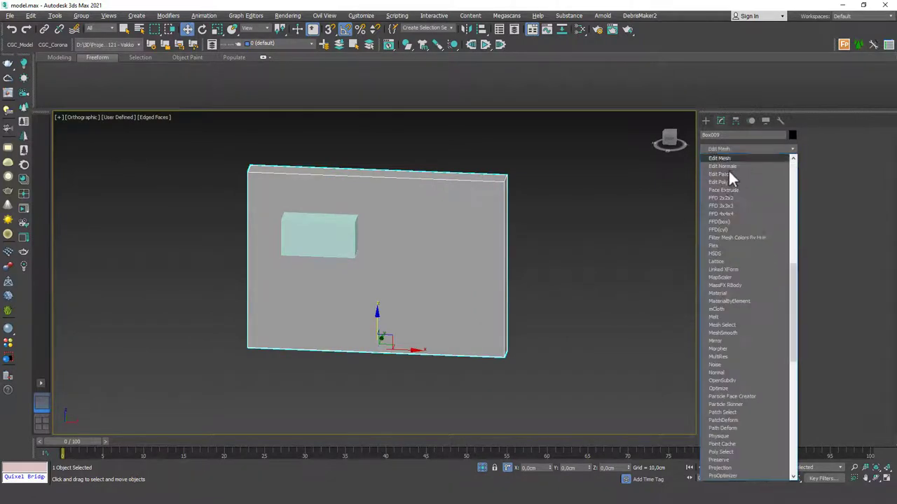
left_click(725, 182)
middle_click_drag(321, 224, 333, 258)
key("alt+1")
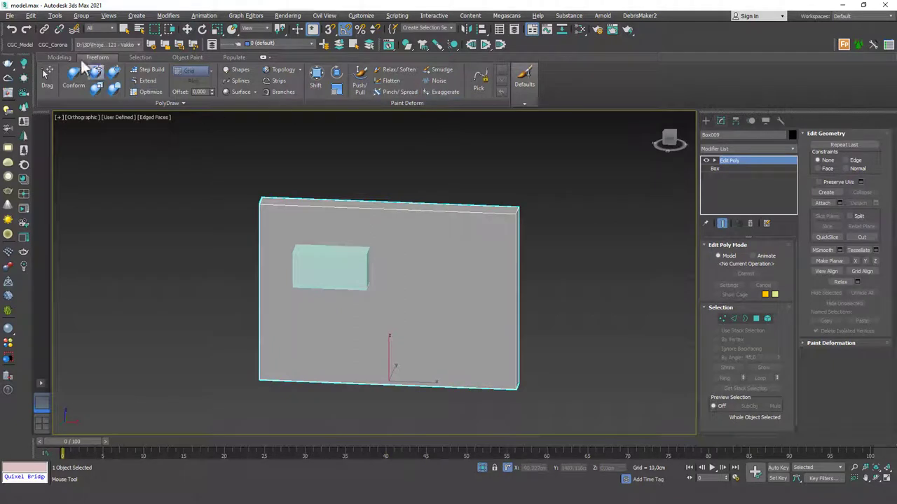
- Insert two vertical and two horizontal edge loops with Swift Loop across the wall panel, around the outline of the niche box
left_click(137, 56)
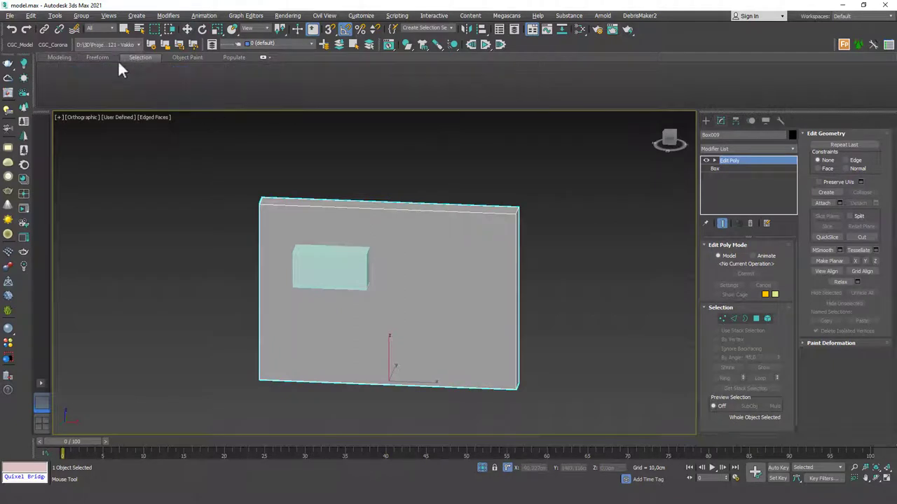
left_click(61, 57)
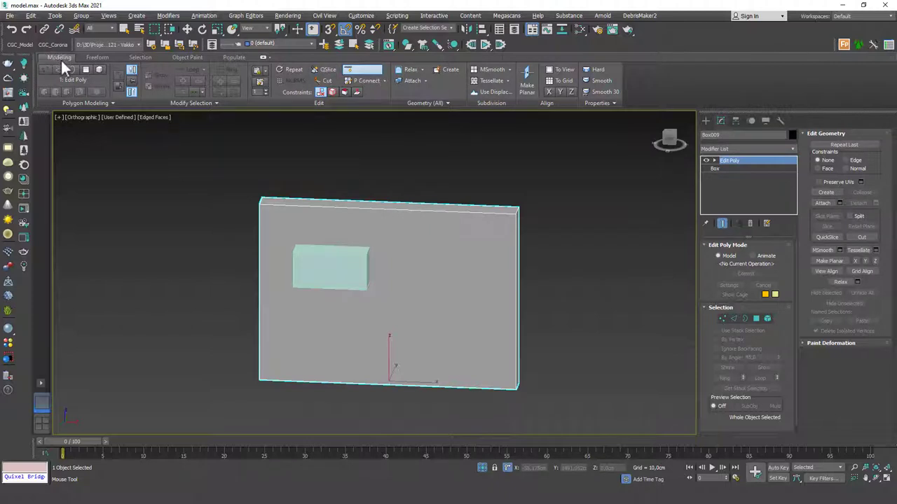
middle_click_drag(343, 248, 368, 232, "alt")
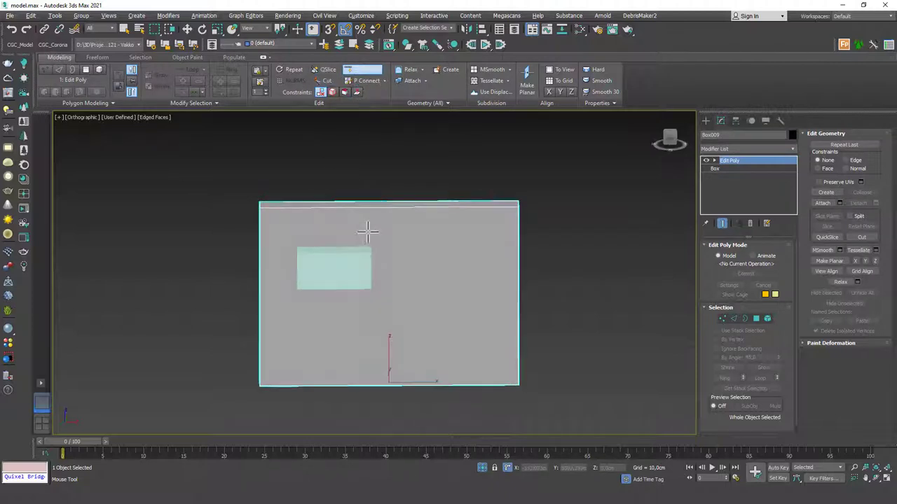
left_click(372, 203)
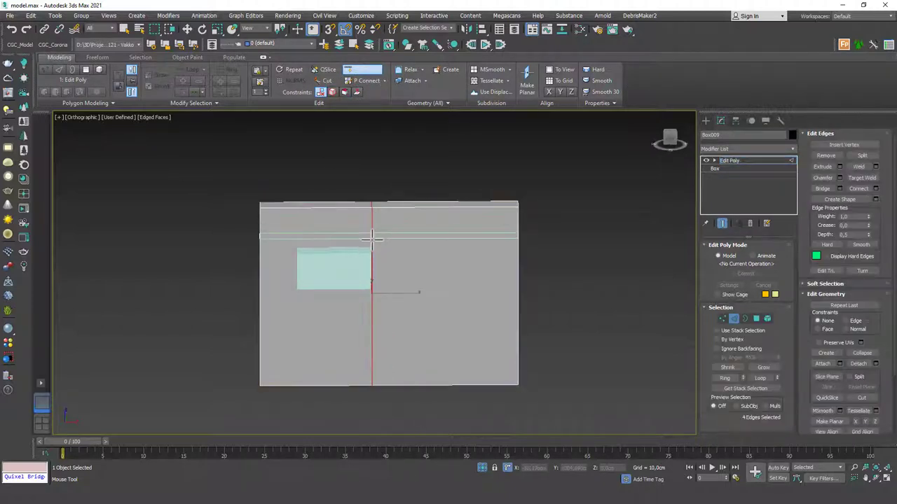
left_click(370, 245)
left_click(296, 256)
left_click(310, 281)
- Move the lower horizontal edge loop up along Z to line up with the niche box's bottom edge
middle_click_drag(311, 279, 346, 260, "alt")
key("w")
scroll(323, 267, "down", 1)
scroll(320, 277, "up", 5)
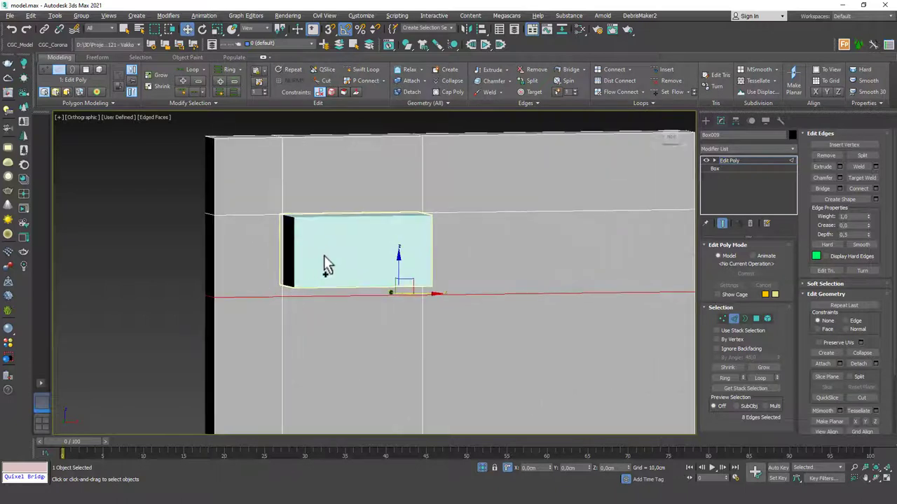
left_click_drag(412, 273, 410, 258)
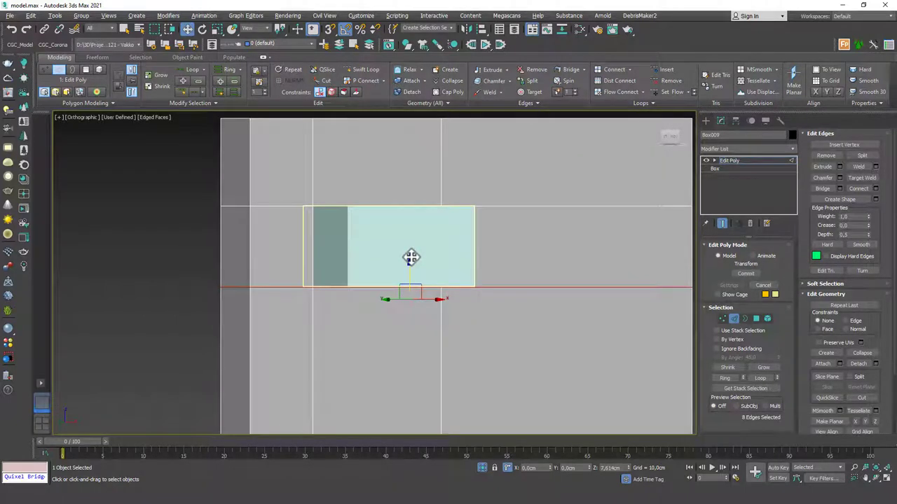
middle_click_drag(412, 261, 251, 228, "alt")
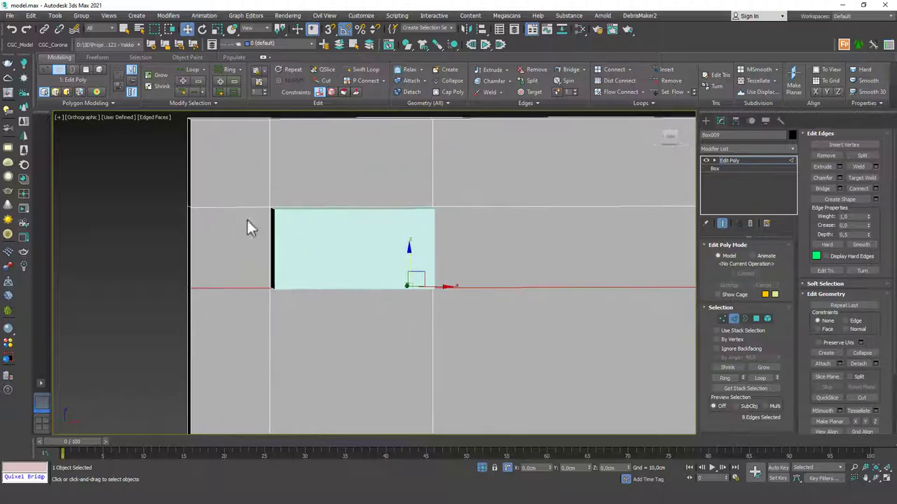
- Move the two vertical edge loops along X to line up with the niche box's left and right sides
double_click(270, 186)
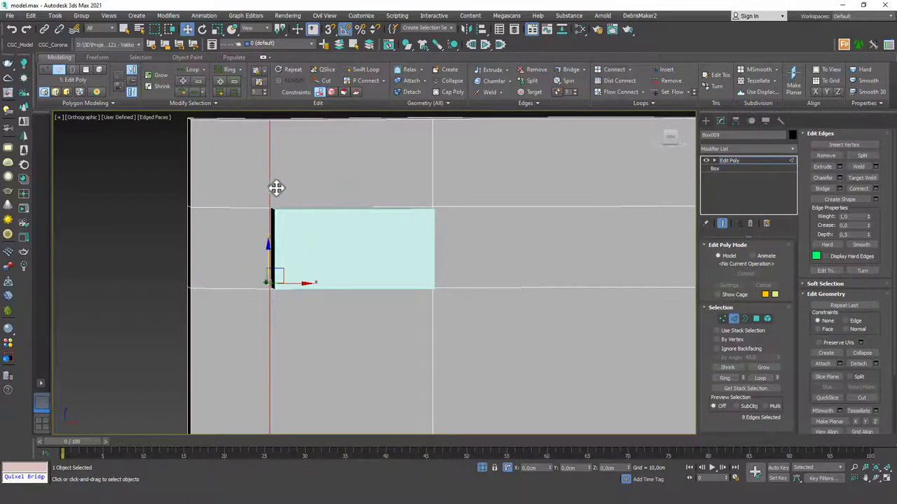
left_click_drag(300, 283, 301, 284)
middle_click_drag(425, 214, 416, 211, "alt")
left_click(427, 187)
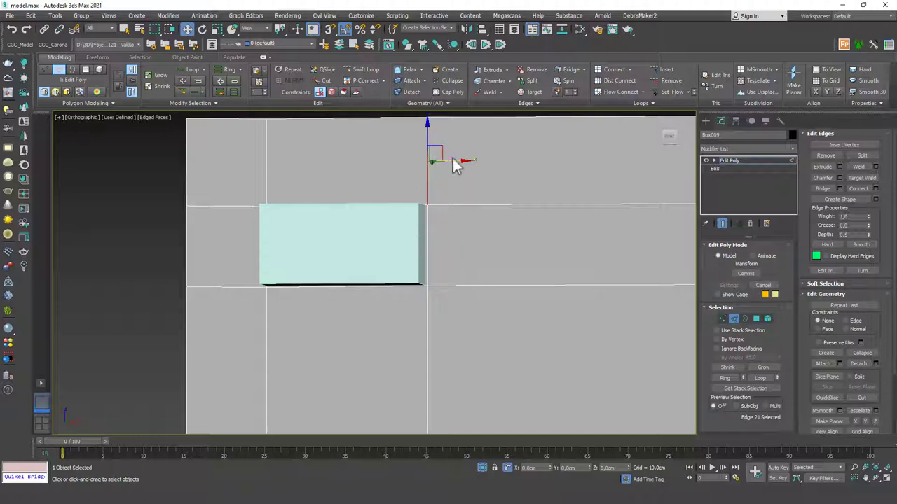
double_click(427, 186)
left_click_drag(453, 281, 451, 281)
middle_click_drag(422, 229, 425, 237, "alt")
- Leave edge editing, delete the niche guide box, and reselect the wall panel
scroll(423, 263, "down", 6)
middle_click_drag(424, 263, 393, 222, "alt")
scroll(412, 248, "up", 2)
key("2")
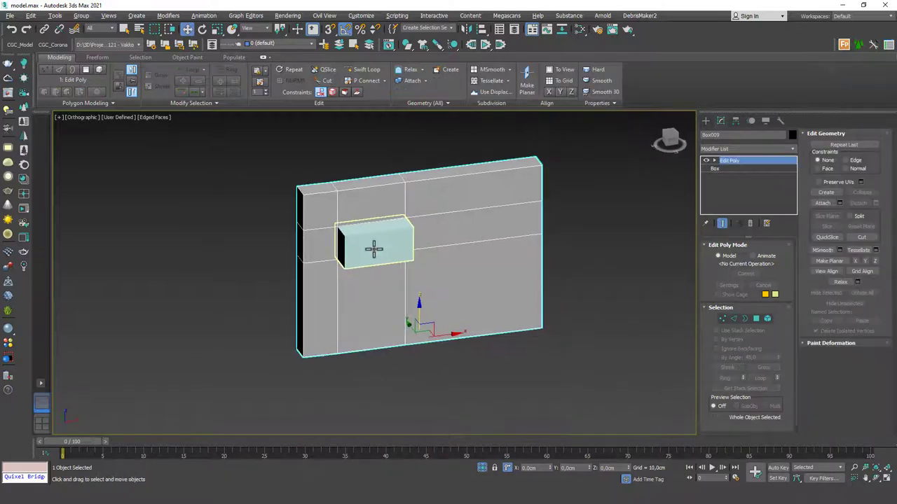
left_click(374, 248)
key("Delete")
left_click(392, 243)
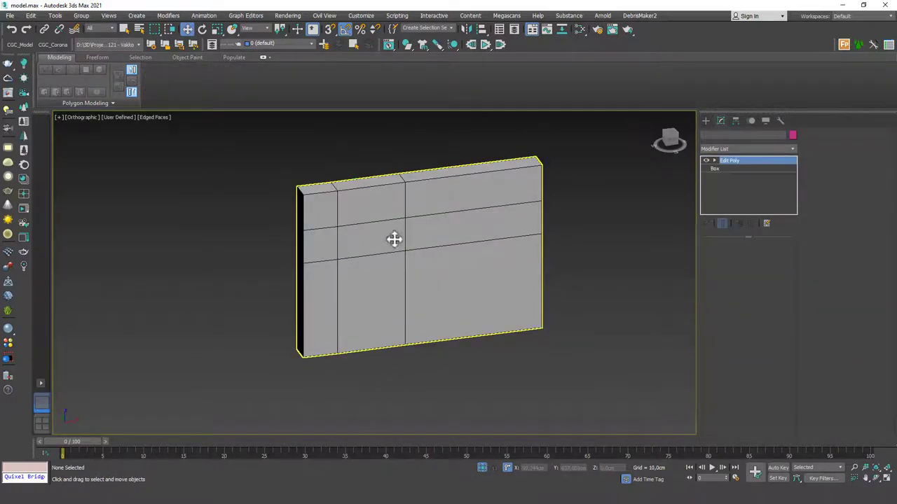
- Extrude the panel polygon enclosed by the four edge loops by -50 cm to recess the niche
scroll(388, 238, "up", 4)
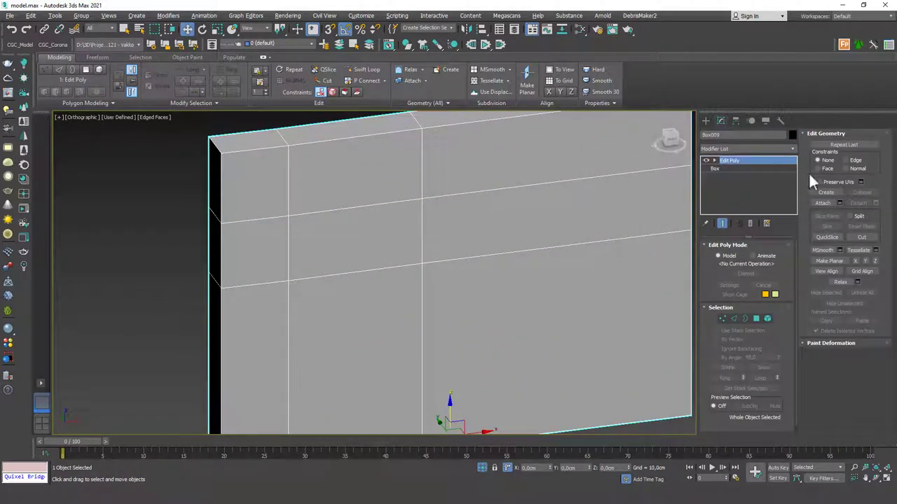
key("4")
left_click(352, 236)
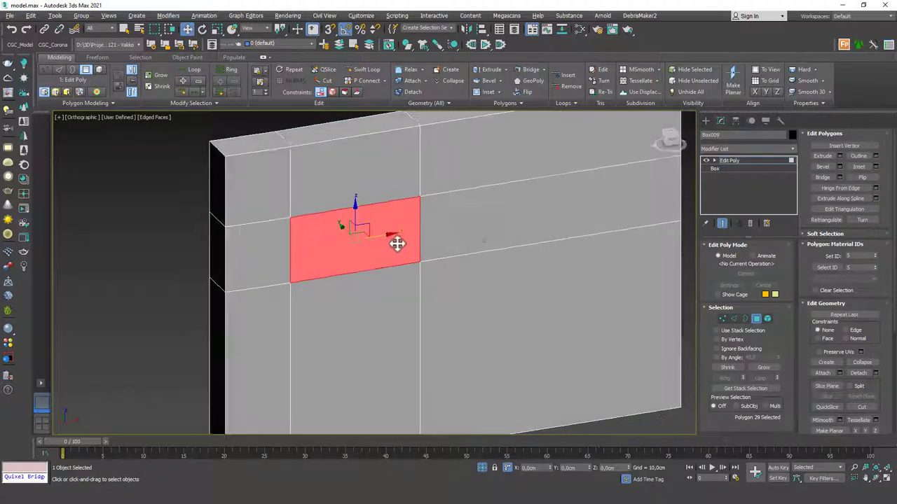
left_click(840, 155)
left_click_drag(380, 292, 383, 332)
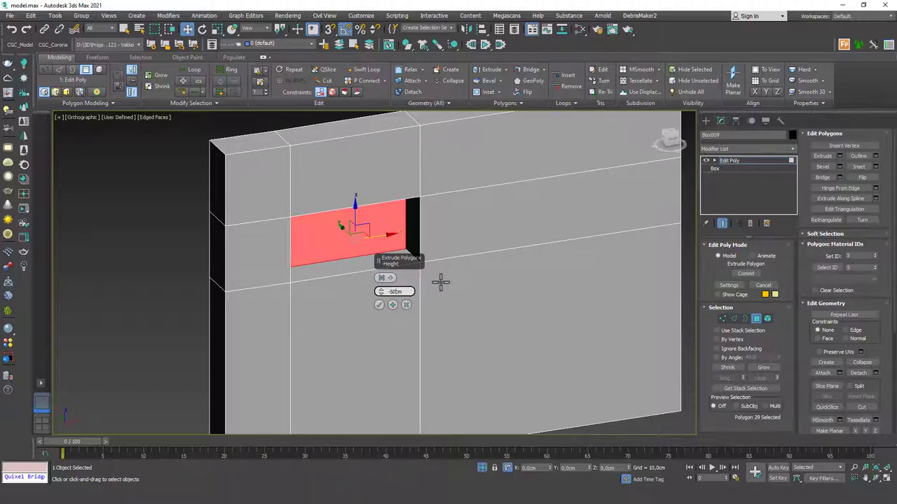
left_click(379, 305)
- Leave polygon editing and add a Chamfer modifier on top of the wall panel's Edit Poly
mouse_move(386, 278)
middle_mouse_down("alt")
mouse_move(467, 249)
mouse_move(426, 247)
mouse_move(380, 272)
middle_mouse_up("alt")
left_click(741, 161)
scroll(387, 252, "down", 3)
scroll(379, 259, "up", 3)
left_click(751, 150)
type("ch")
key("Return")
scroll(372, 222, "up", 3)
middle_click_drag(372, 223, 353, 184, "alt")
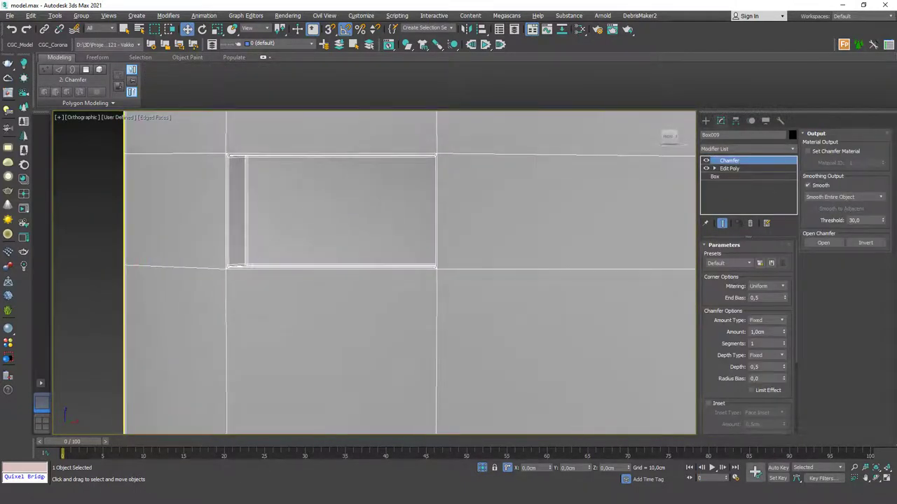
- Set the Chamfer modifier's amount to 0.2 cm on the wall panel
scroll(215, 267, "up", 5)
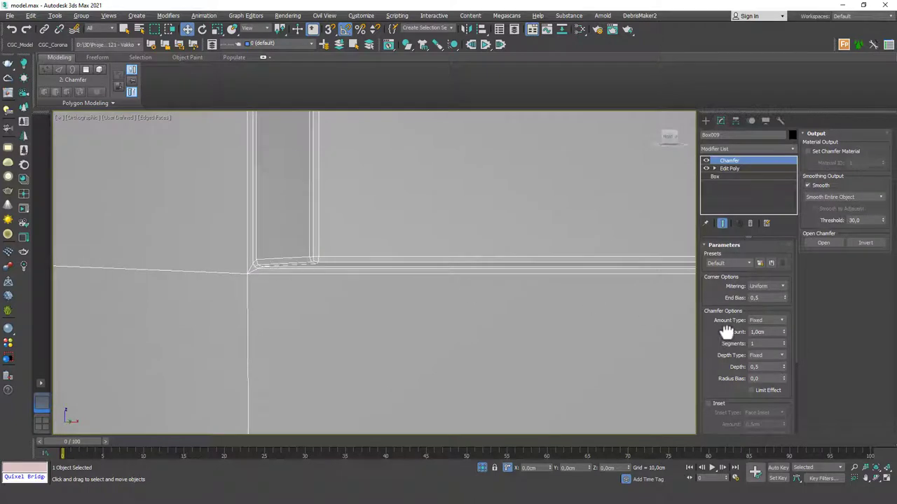
scroll(742, 330, "down", 1)
type("2")
key("Return")
scroll(265, 295, "down", 10)
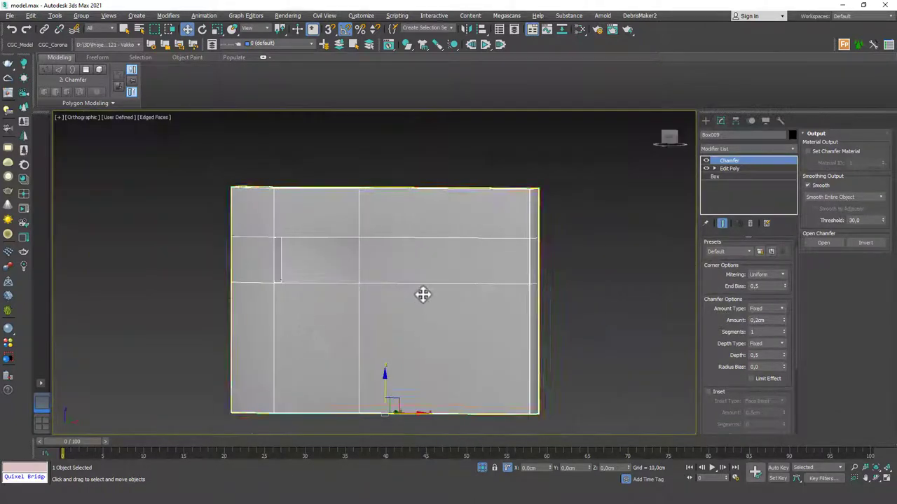
mouse_move(422, 295)
middle_mouse_down("alt")
mouse_move(396, 280)
mouse_move(380, 285)
mouse_move(403, 280)
mouse_move(425, 297)
middle_mouse_up("alt")
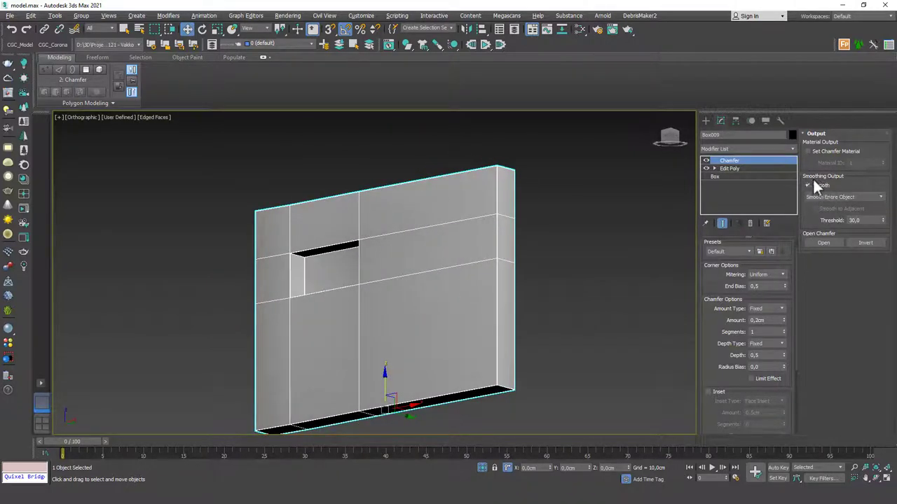
- Change the Chamfer modifier's smoothing output to Smooth Chamfers Only and inspect the niche corners up close
left_click_drag(699, 361, 722, 209)
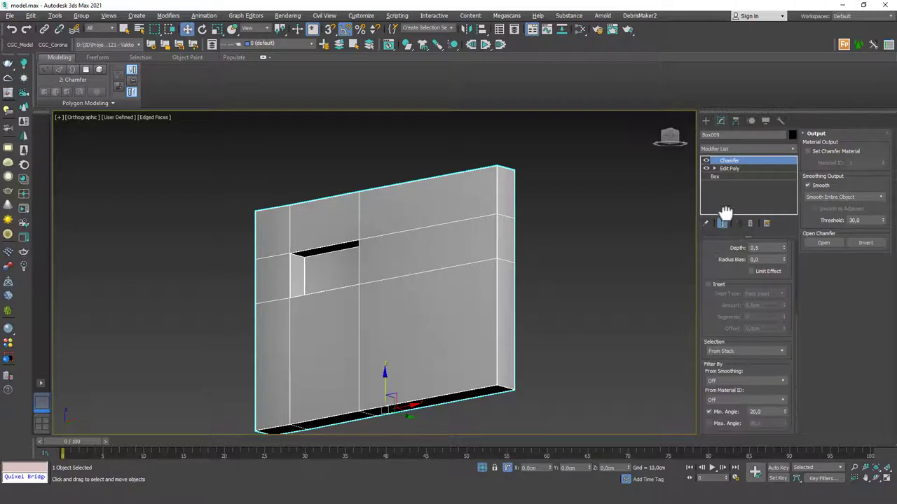
left_click(848, 195)
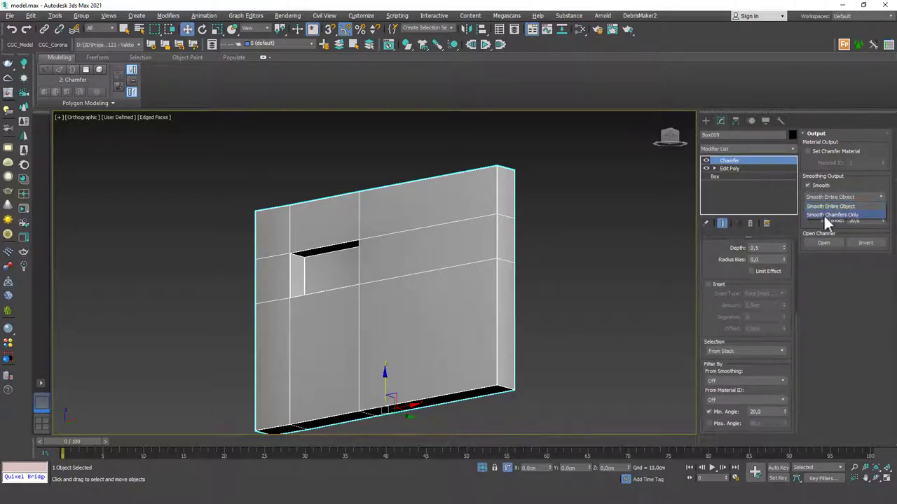
left_click(830, 214)
middle_click_drag(366, 265, 427, 327, "alt")
scroll(367, 278, "up", 6)
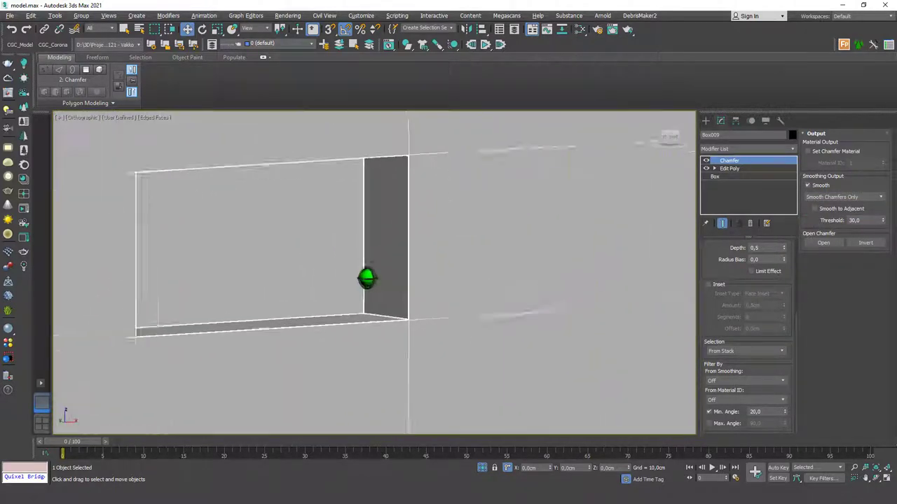
scroll(395, 296, "up", 3)
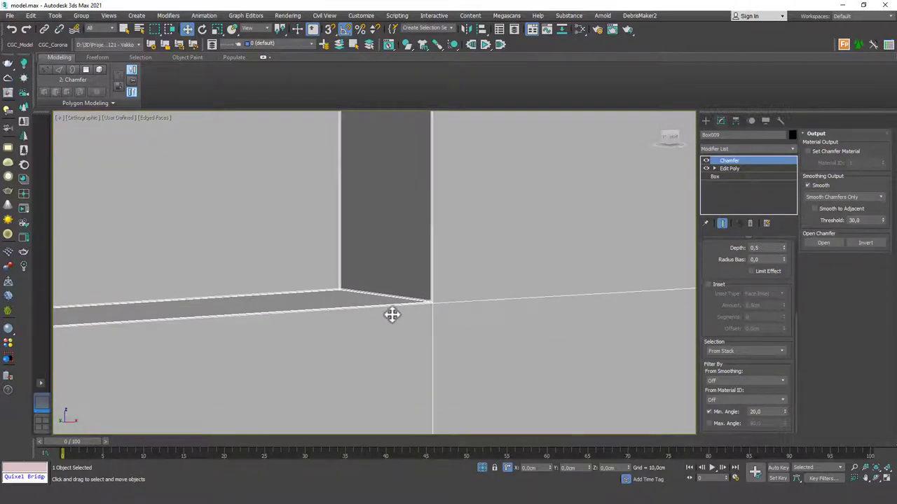
- Turn off edged faces in the viewport and deselect the wall panel
scroll(392, 311, "down", 5)
middle_click_drag(393, 310, 402, 326, "alt")
key("F4")
left_click(485, 162)
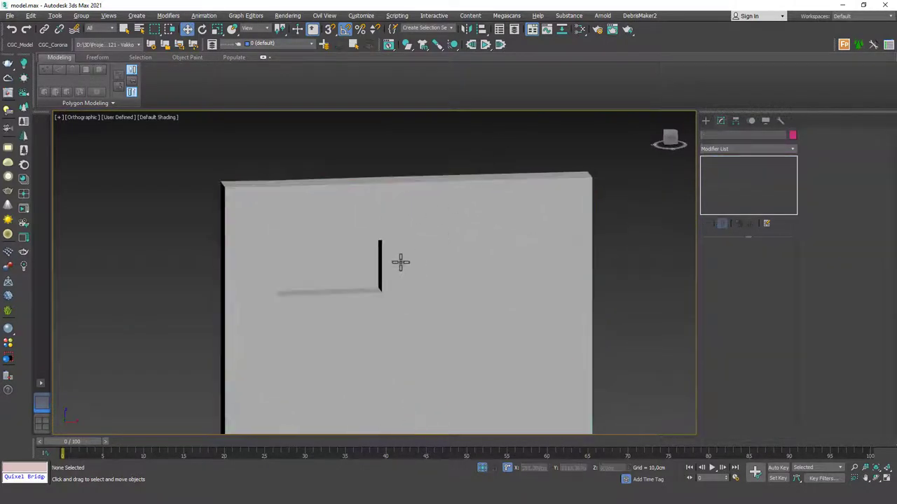
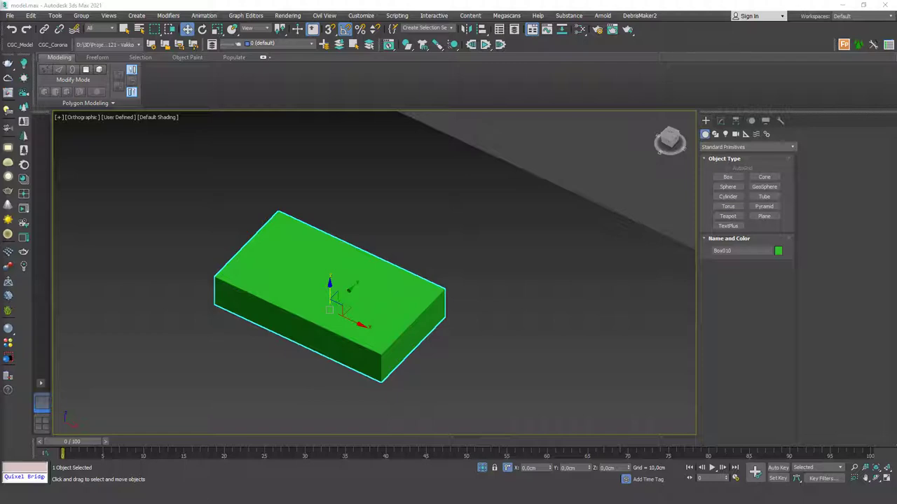
- Switch to Chrome and look through the Google image results for book dimensions
left_click_drag(0, 87, 559, 42)
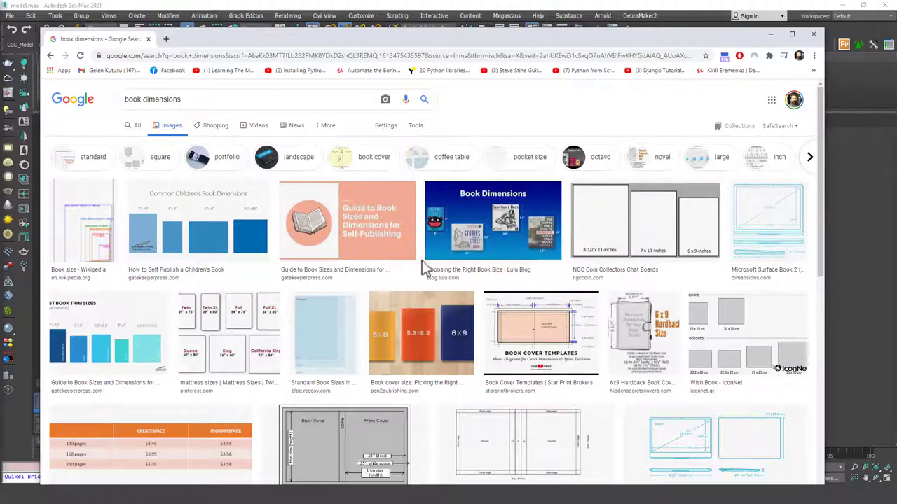
scroll(422, 261, "down", 1)
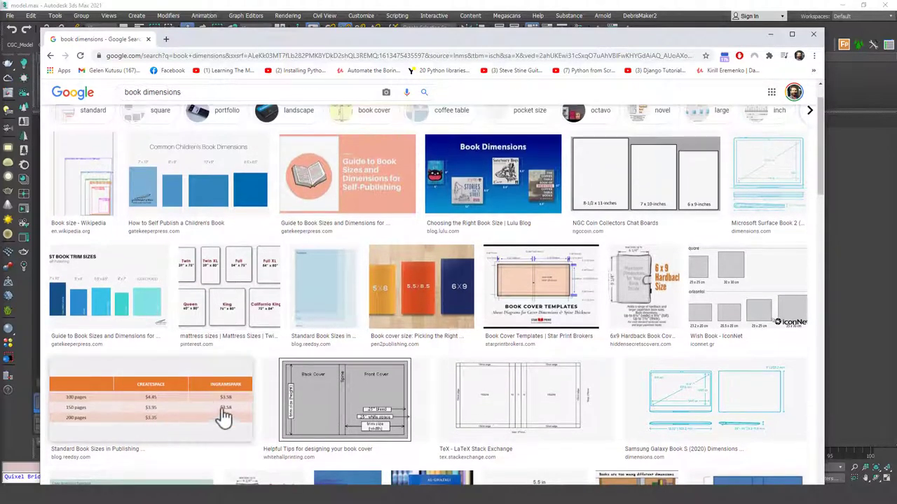
scroll(211, 403, "up", 1)
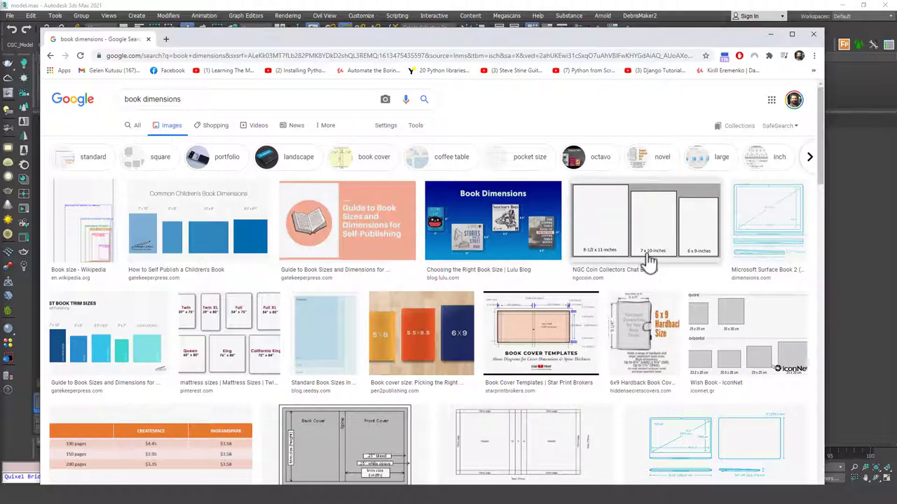
- Look up "10 inch to cm" on Google in a new browser tab, and return to 3ds Max
left_click(165, 40)
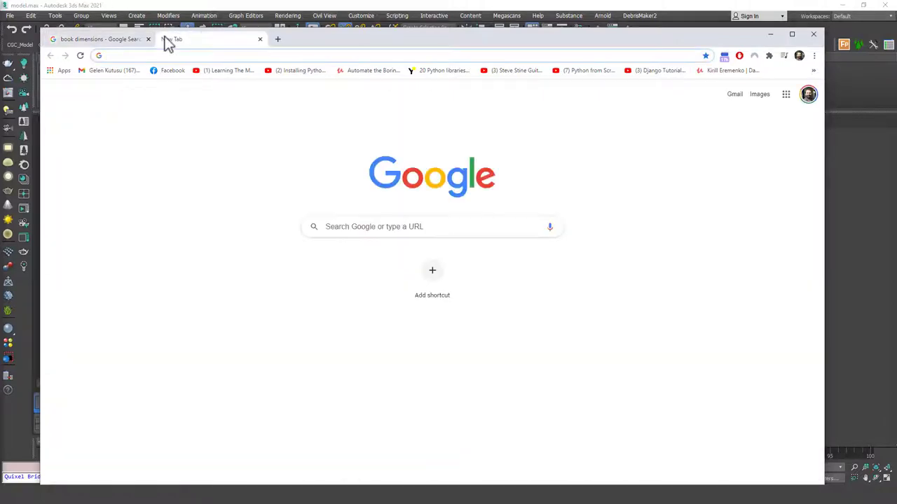
type("10 inch to")
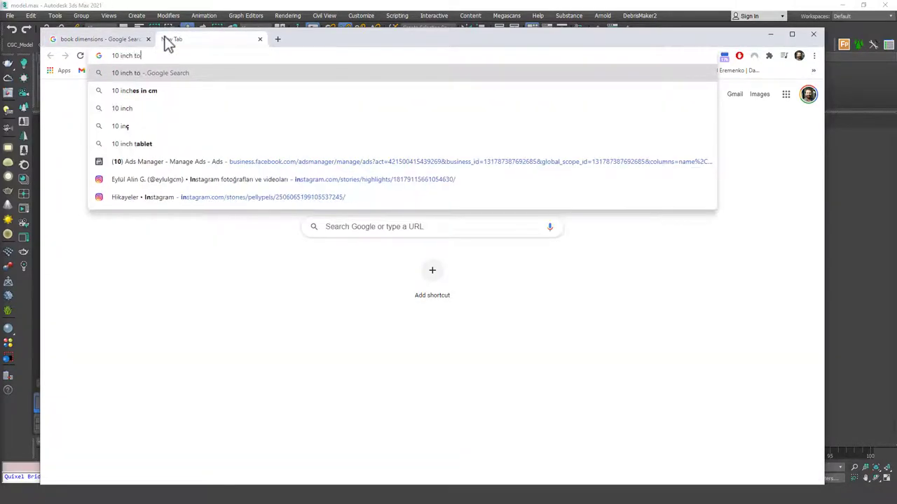
type(" cm")
key("Return")
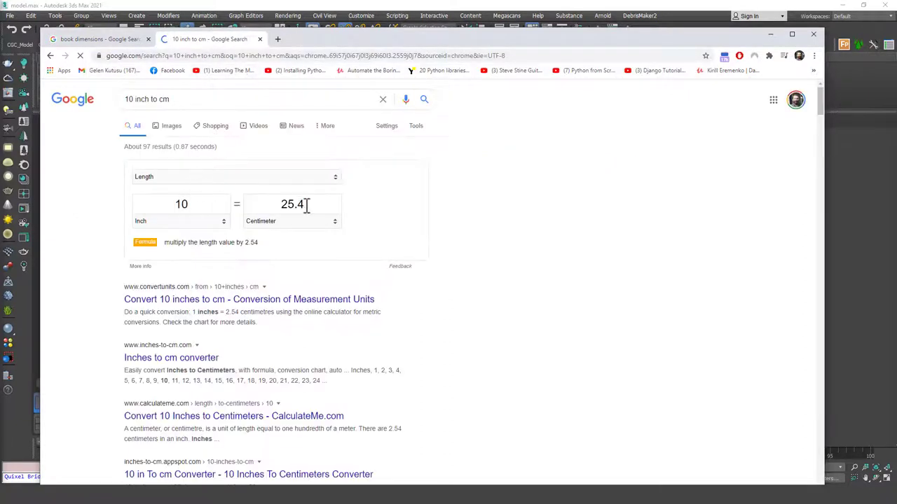
left_click(305, 204)
left_click_drag(722, 39, 0, 48)
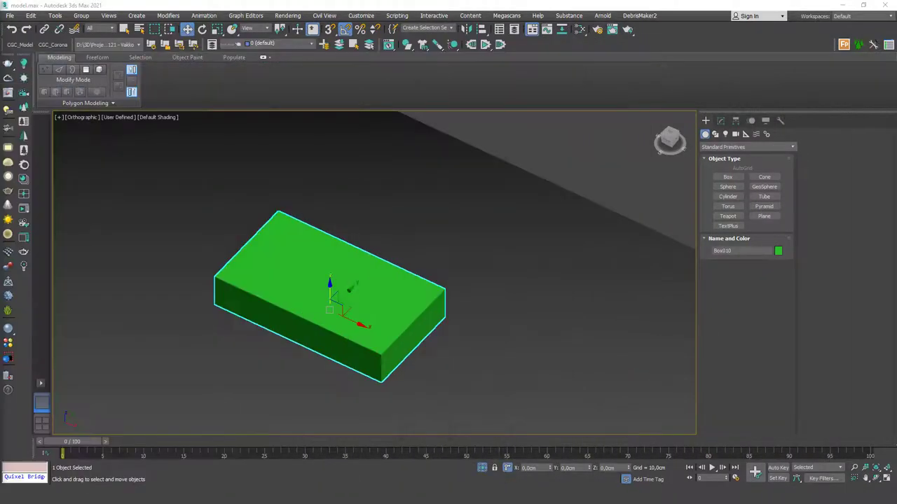
- Set the green book box's width to 30 cm and its length to 22 cm
left_click(720, 121)
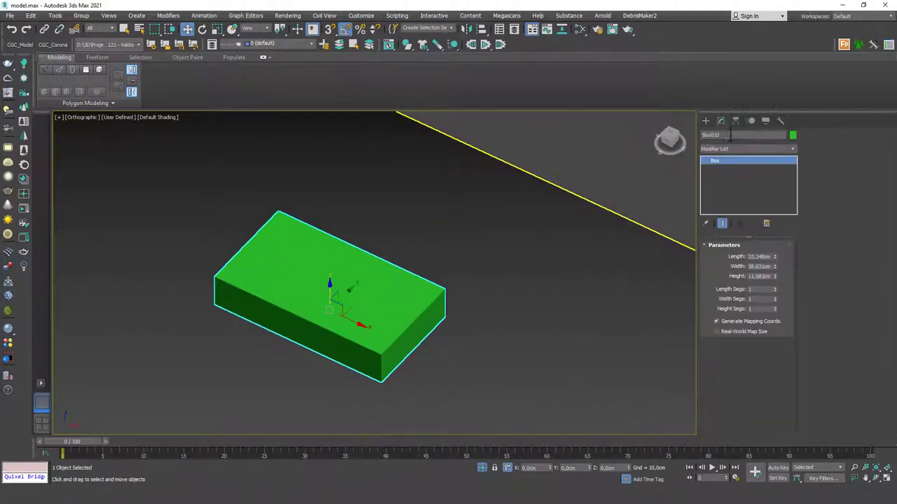
left_click_drag(775, 256, 773, 258)
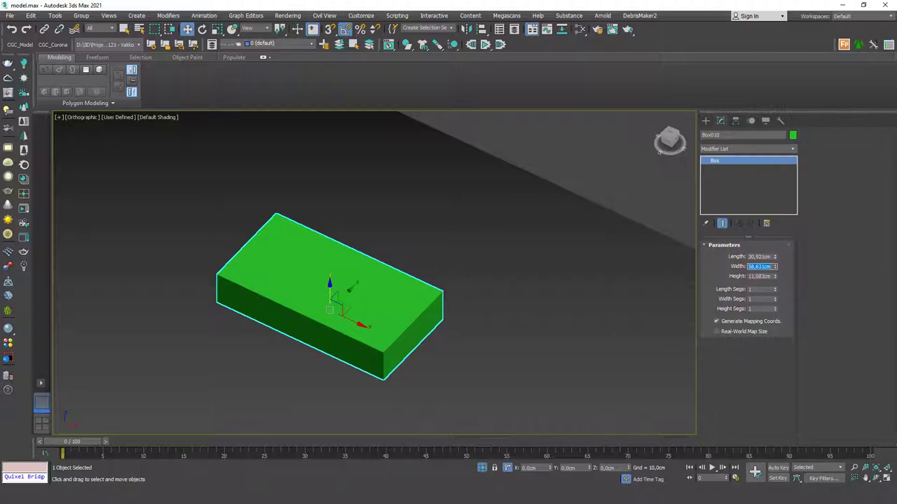
type("30")
key("Return")
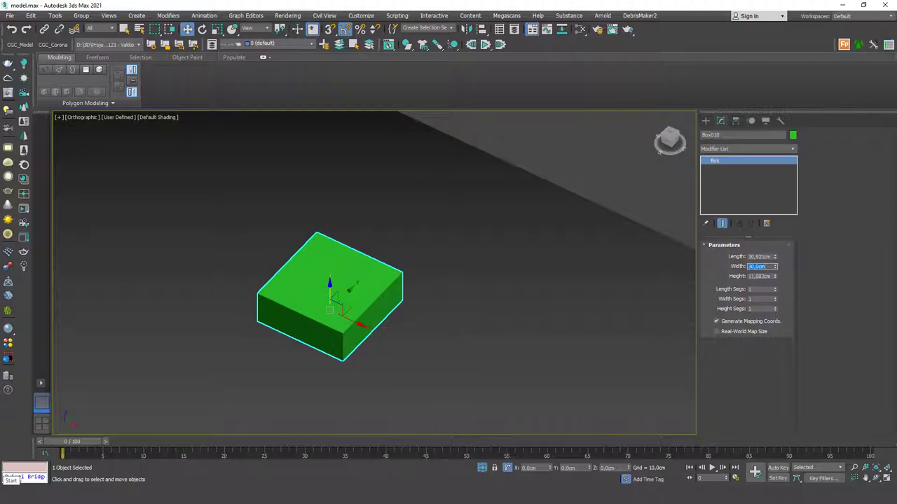
left_click(770, 257)
type("22")
key("Return")
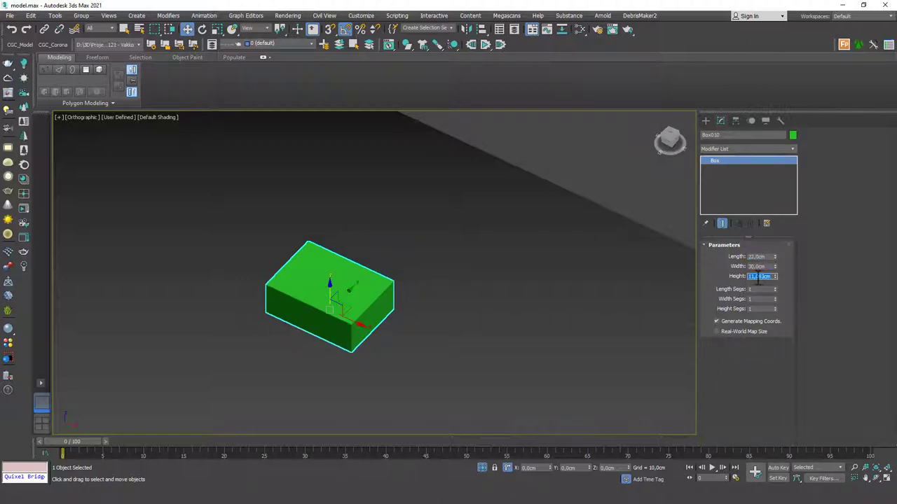
- Set the box's height to 4 cm and switch the viewport to perspective view
type("5")
key("Return")
scroll(350, 334, "up", 3)
middle_click_drag(350, 334, 322, 297, "alt")
type("4")
key("Return")
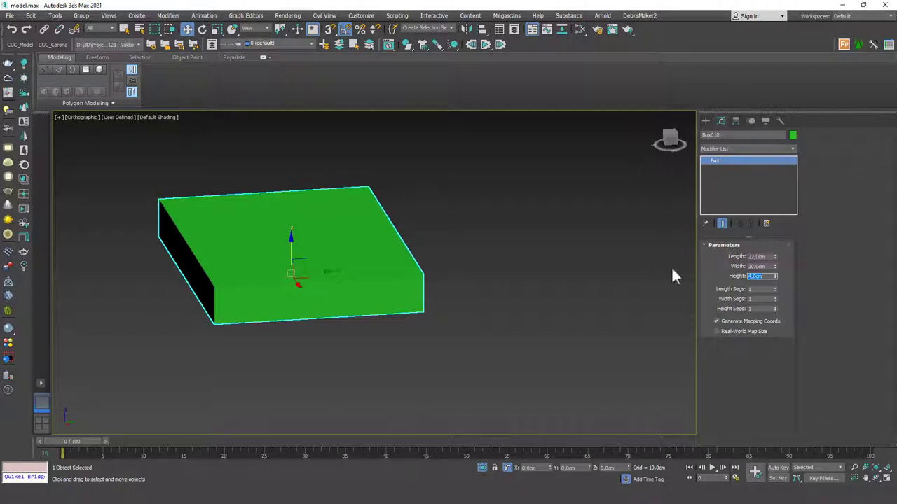
middle_click_drag(280, 223, 392, 253, "alt")
key("p")
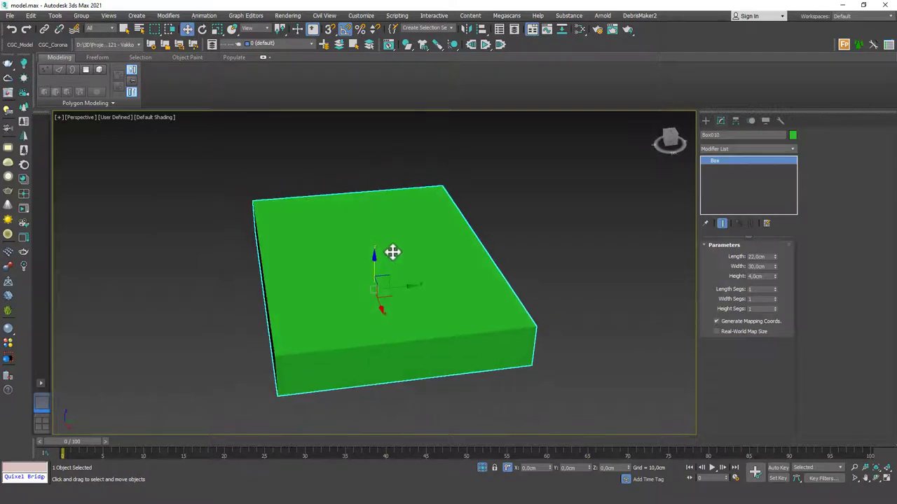
- Add an Edit Poly modifier to the box and delete three side polygons, keeping the two covers and one long spine side
key("shift+e")
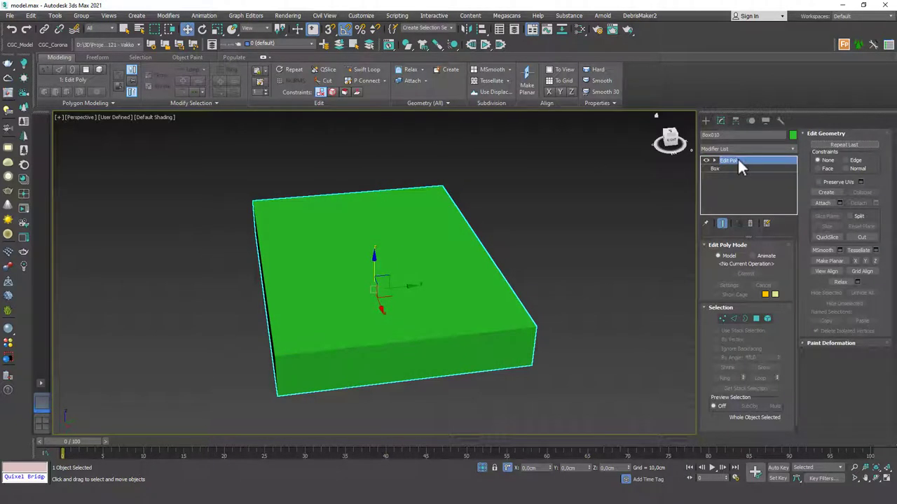
key("4")
left_click(474, 347)
middle_click_drag(474, 347, 506, 324, "alt")
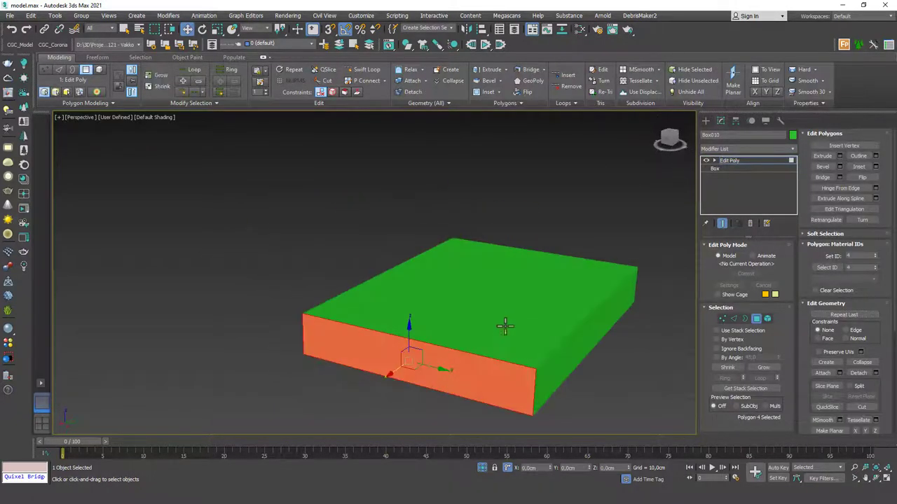
key("q")
left_click(550, 370, "ctrl")
middle_click_drag(618, 326, 474, 314, "alt")
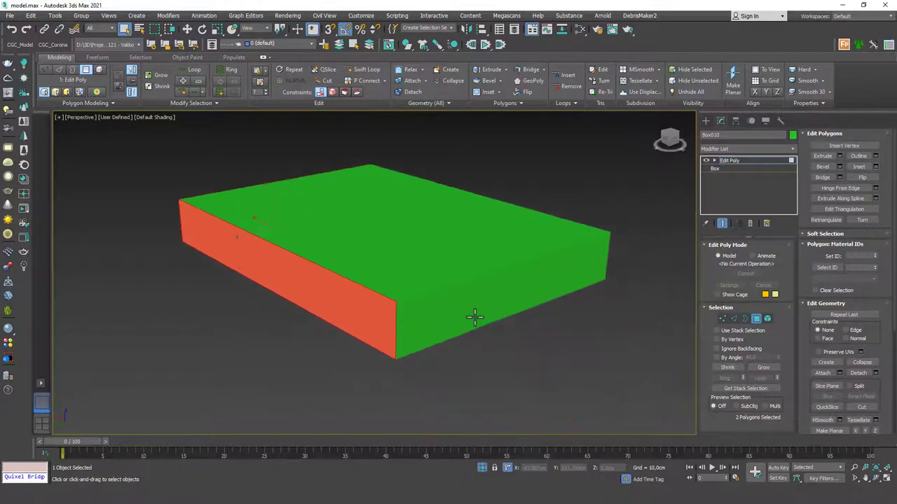
left_click(472, 315, "ctrl")
key("Delete")
middle_click_drag(431, 283, 508, 294, "alt")
key("2")
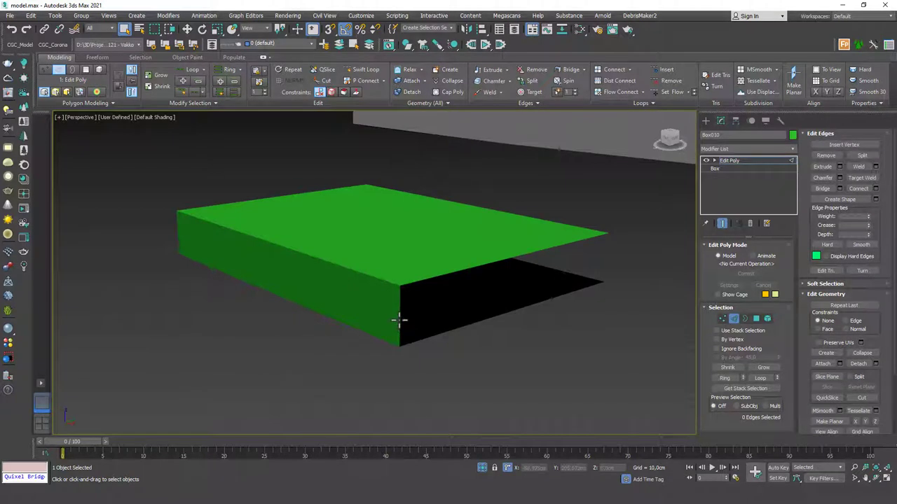
left_click(399, 321)
key("2")
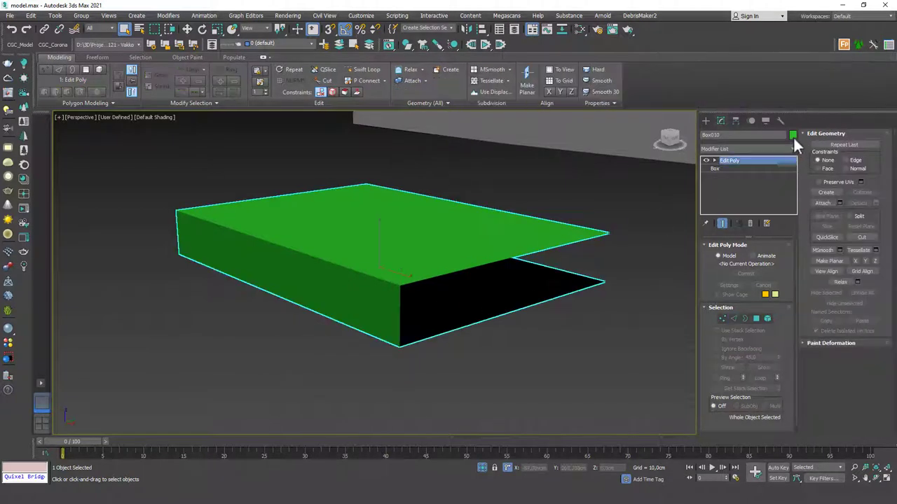
- Set the book cover's object color to black and assign it the grey physical material from the Slate Material Editor
left_click(792, 135)
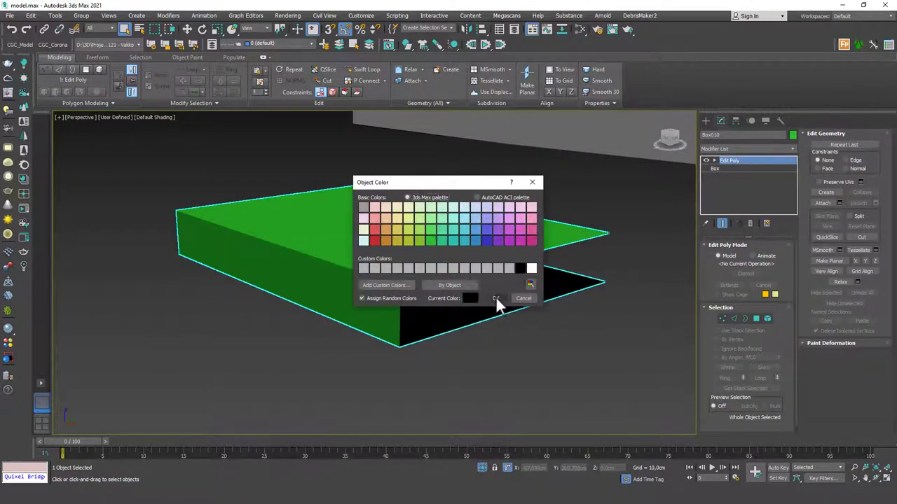
left_click(495, 298)
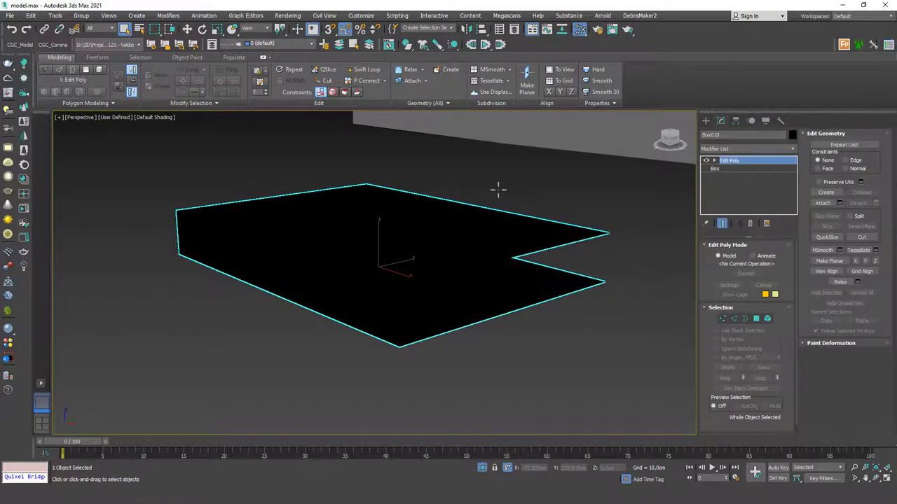
left_click(545, 210)
left_click(391, 62)
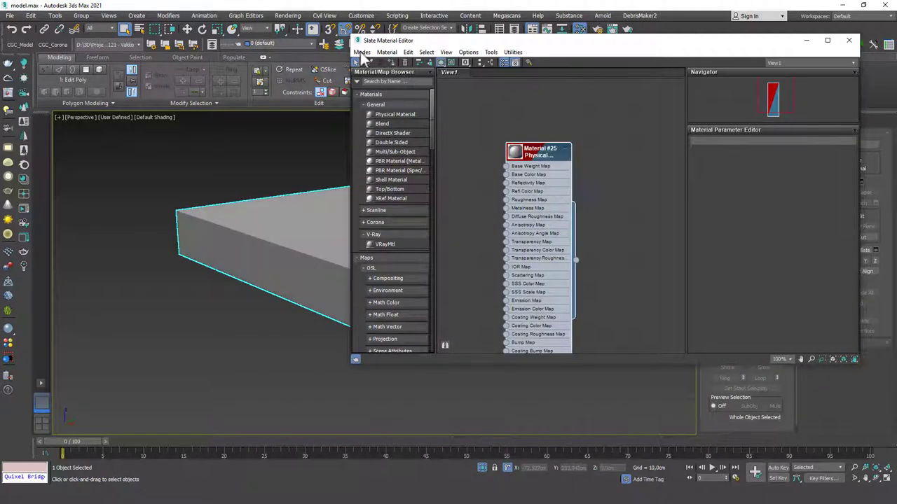
double_click(369, 40)
left_click_drag(374, 21, 412, 81)
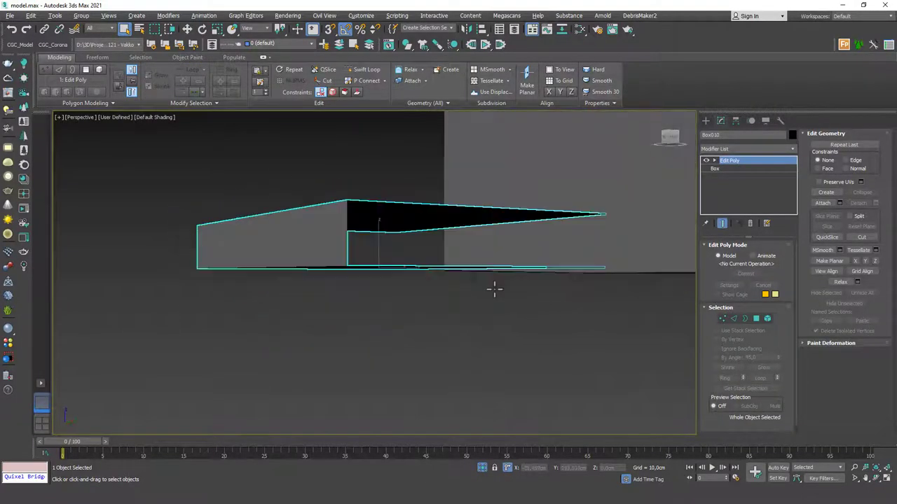
- Turn on edged faces and select the ring of vertical edges at both ends of the book's spine
middle_click_drag(494, 289, 414, 276, "alt")
key("2")
left_click(334, 306)
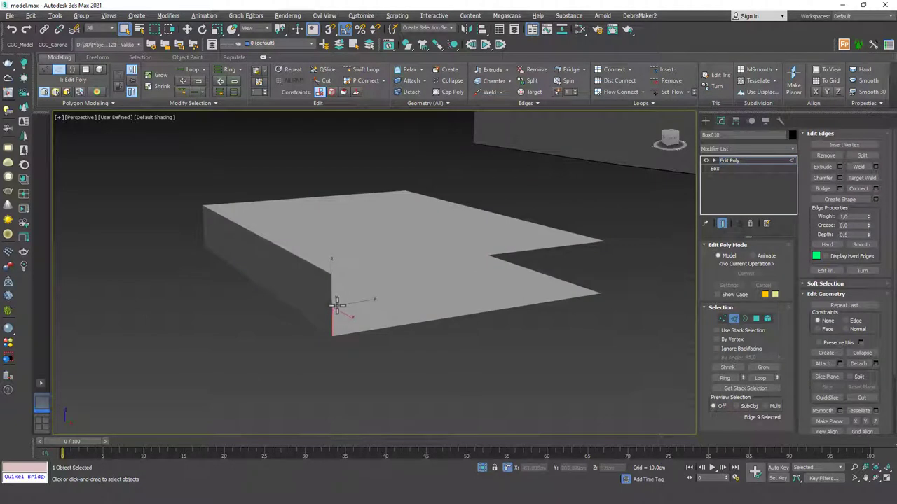
key("F4")
middle_click_drag(341, 310, 382, 321)
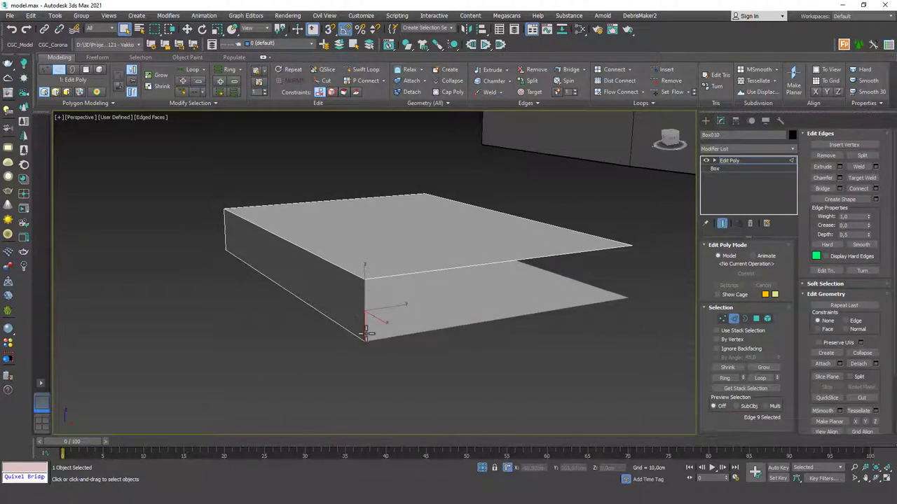
left_click(727, 378)
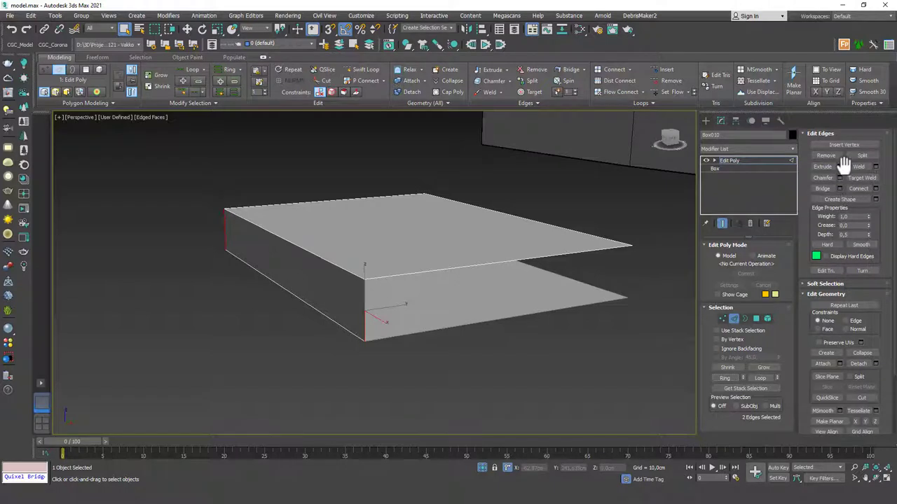
- Connect the selected spine edges with 3 segments along the spine's length
left_click(875, 189)
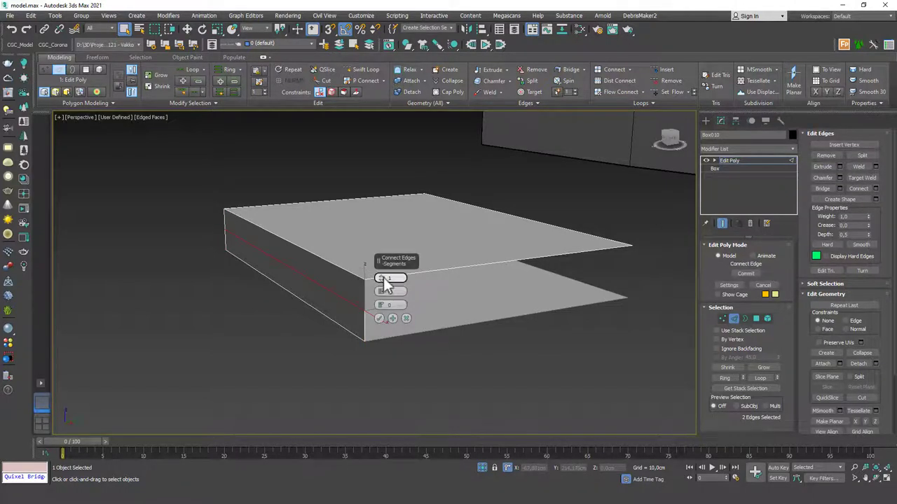
left_click(381, 277)
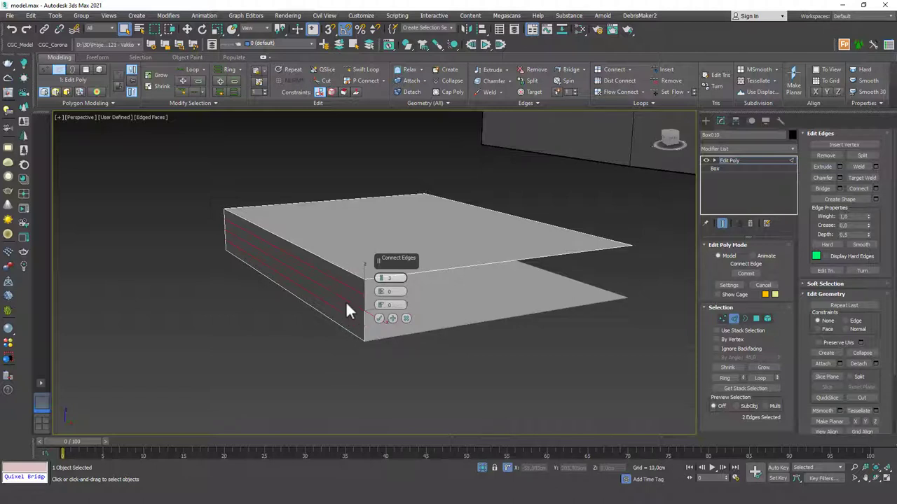
middle_click_drag(352, 299, 422, 254, "alt")
scroll(437, 274, "up", 4)
scroll(426, 273, "down", 3)
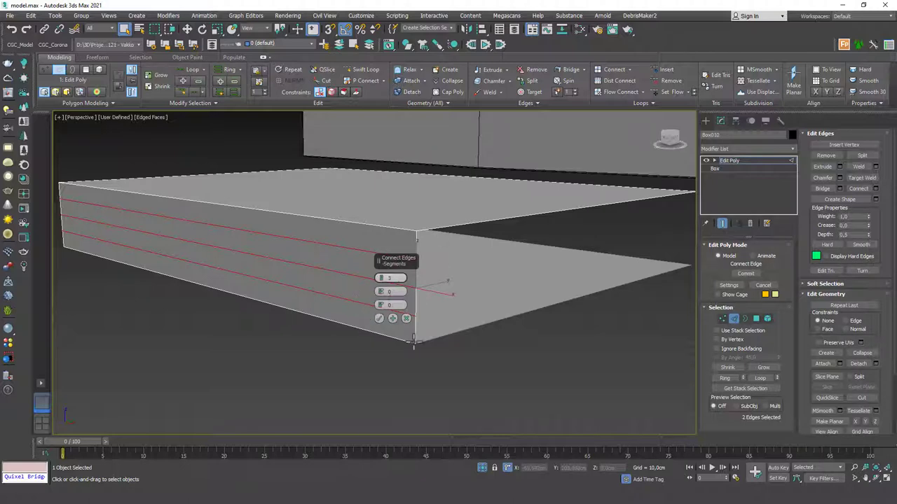
left_click(380, 319)
- Move the spine's new inner edges outward along Y to round the spine, and leave edge editing
middle_click_drag(381, 323, 224, 223, "alt")
key("w")
left_click_drag(217, 231, 210, 234)
left_click(224, 280)
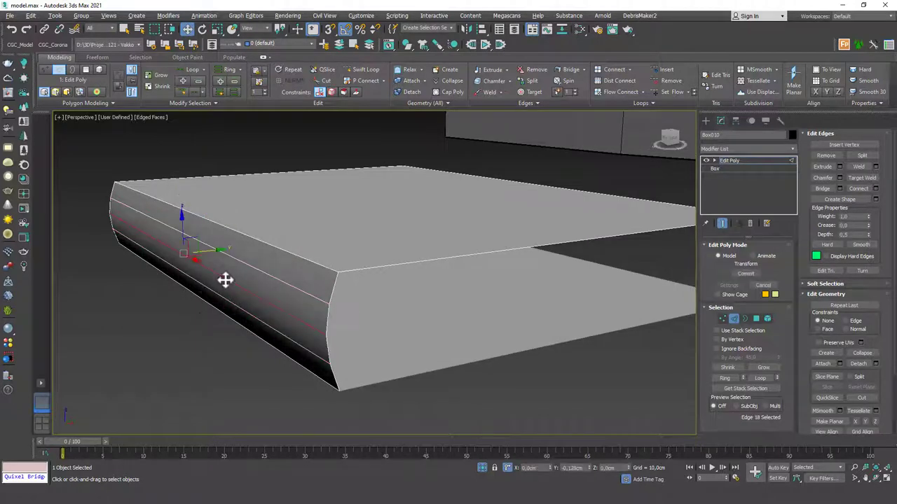
middle_click_drag(305, 304, 200, 287, "alt")
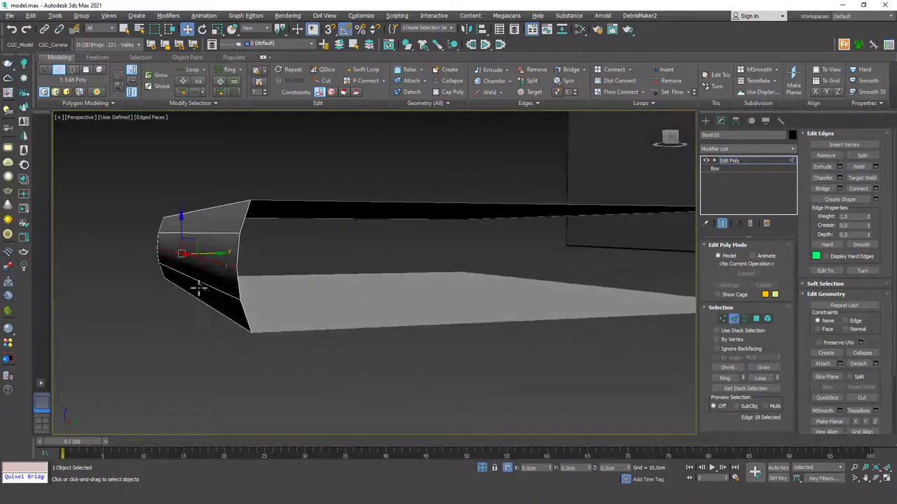
middle_click_drag(241, 264, 273, 280, "alt")
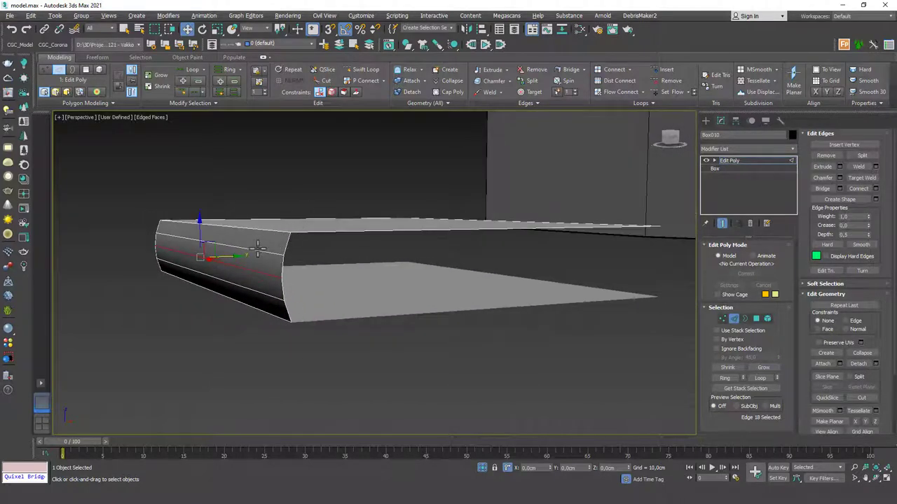
middle_click_drag(257, 247, 305, 277, "alt")
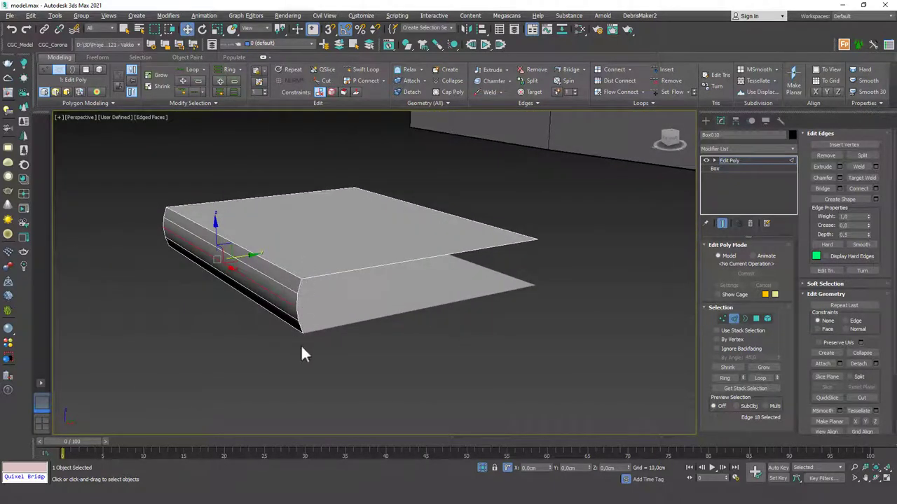
middle_click_drag(310, 320, 297, 320, "alt")
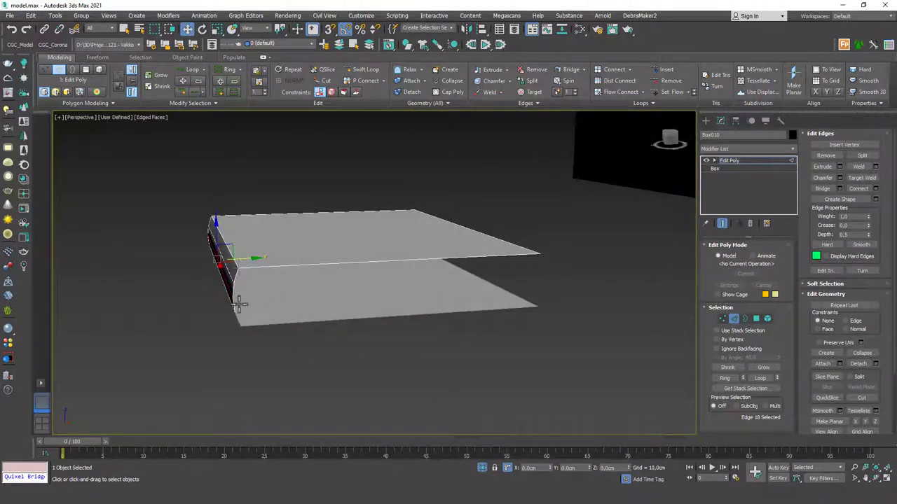
middle_click_drag(238, 302, 328, 285, "alt")
left_click(734, 161)
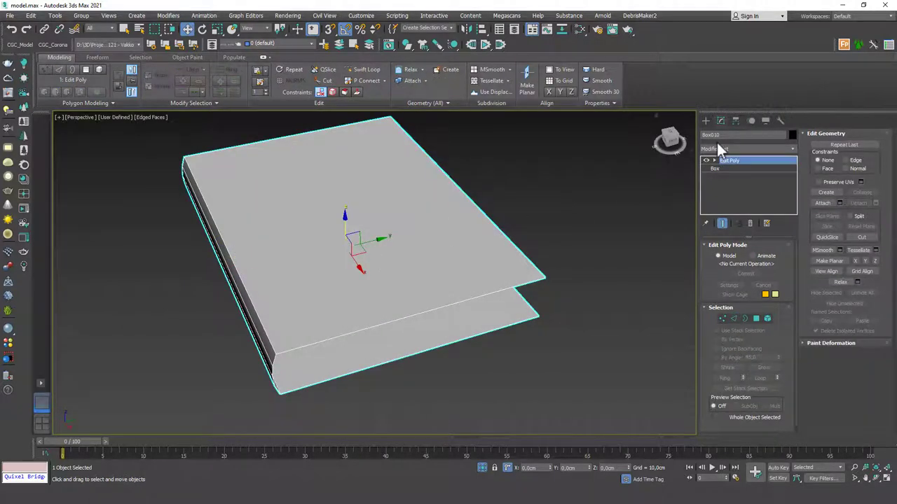
- Add a Shell modifier to the book cover and enable Straighten Corners
left_click(737, 149)
type("sh")
left_click(727, 157)
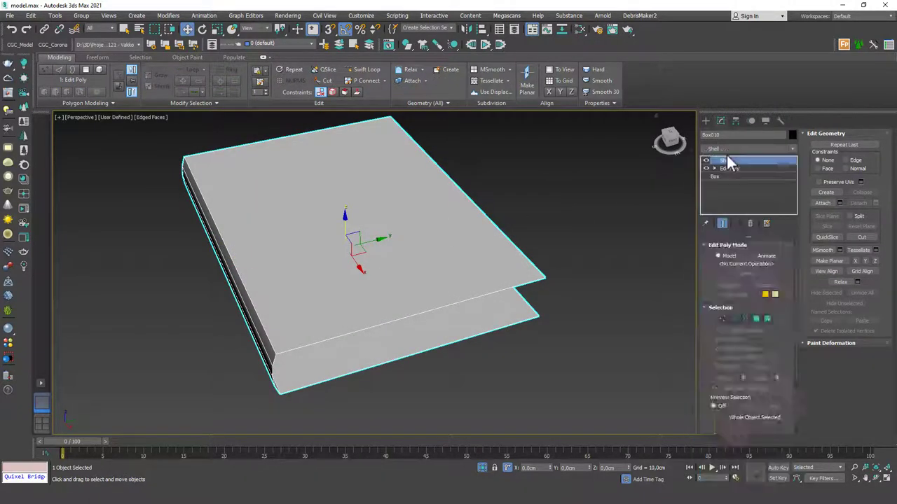
scroll(732, 361, "down", 4)
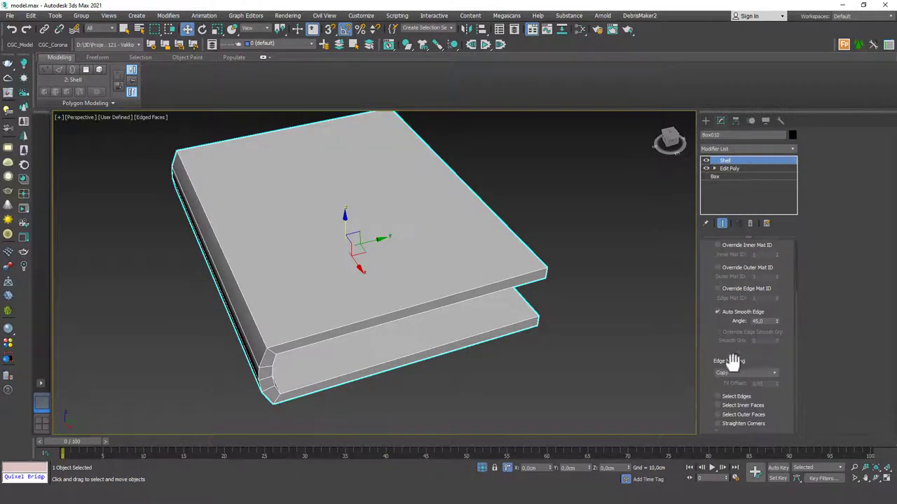
left_click(735, 424)
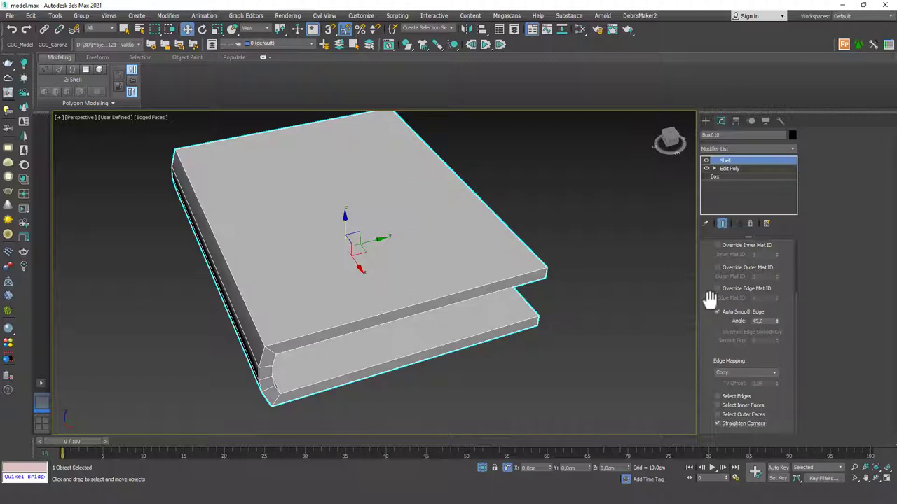
- Set the shell's outer amount to 0.2 cm
left_click_drag(710, 296, 702, 336)
left_click_drag(766, 271, 736, 269)
type("0,1")
key("Return")
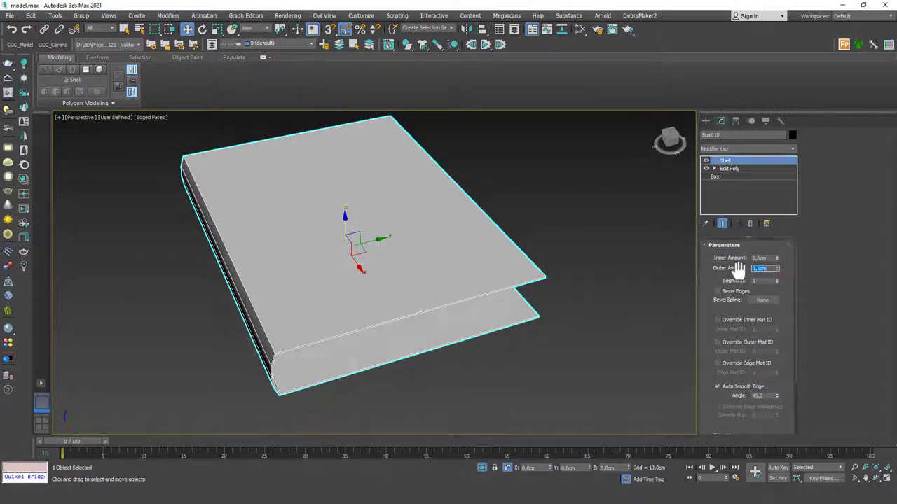
type("0,2")
key("Return")
middle_click_drag(446, 266, 440, 247, "alt")
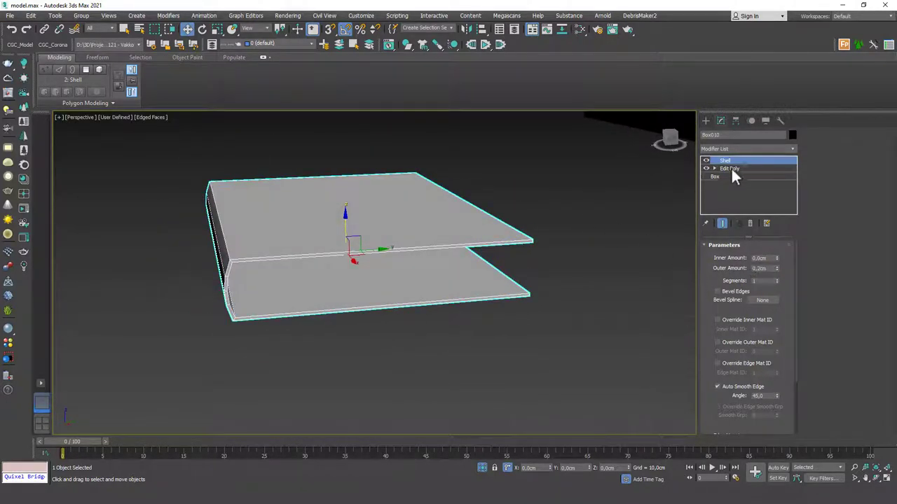
- Add a Chamfer modifier to the book cover with an amount of 0.02 cm
left_click(736, 148)
type("ch")
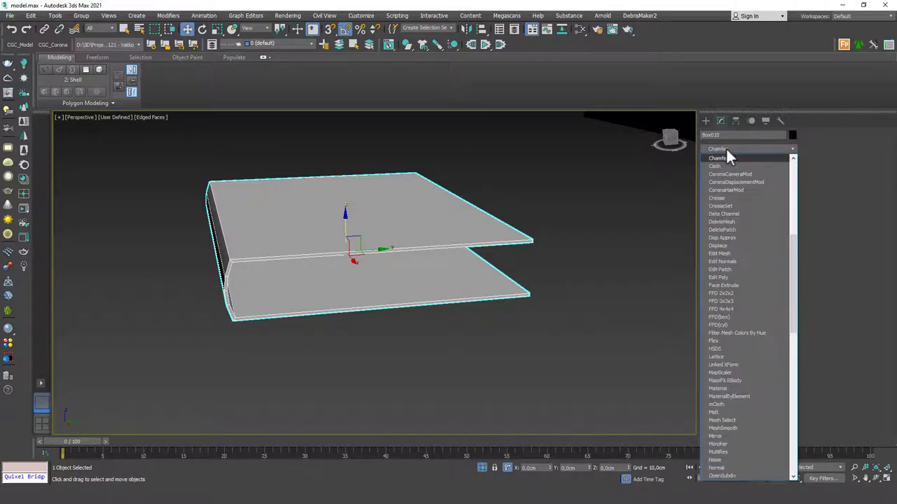
key("Return")
right_click(784, 256)
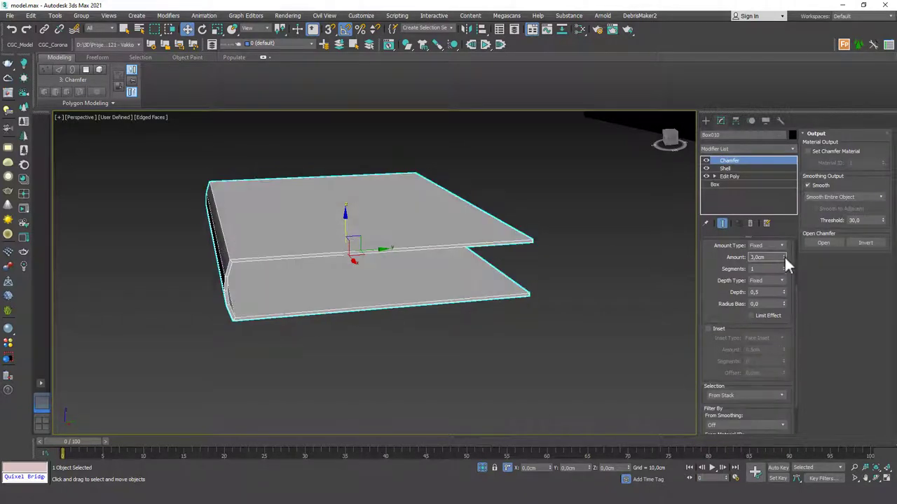
left_click_drag(773, 257, 728, 245)
type("0,02")
key("Return")
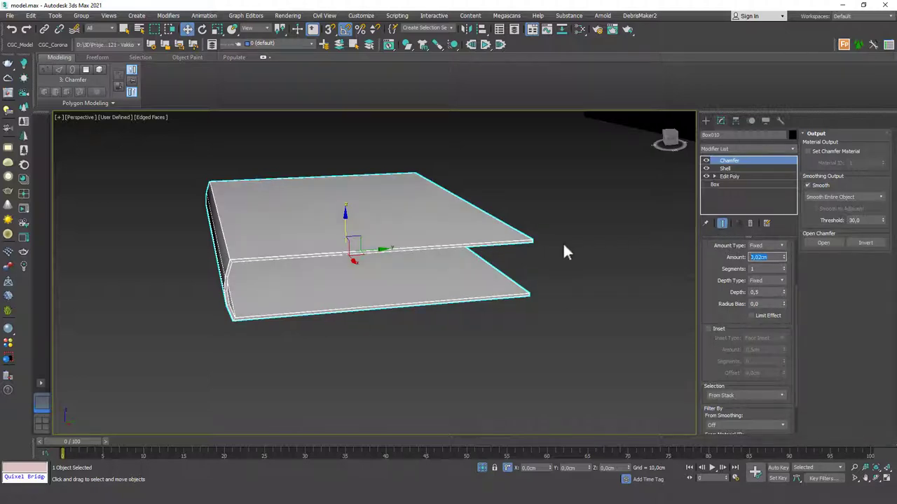
- Check the chamfered cover edges up close, turn off edged faces and deselect the book cover
scroll(508, 238, "up", 5)
middle_click_drag(508, 239, 537, 226, "alt")
scroll(484, 253, "down", 5)
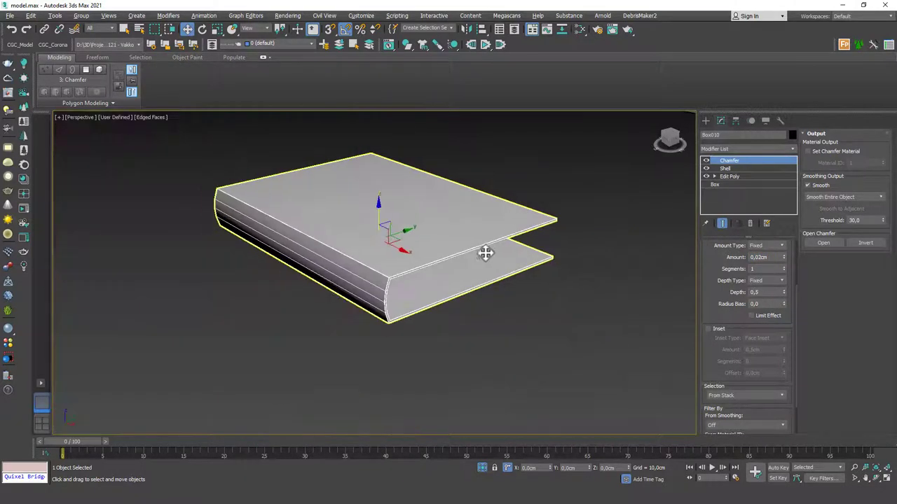
mouse_move(484, 252)
middle_mouse_down("alt")
mouse_move(467, 270)
mouse_move(480, 266)
mouse_move(415, 266)
middle_mouse_up("alt")
key("F4")
left_click(532, 370)
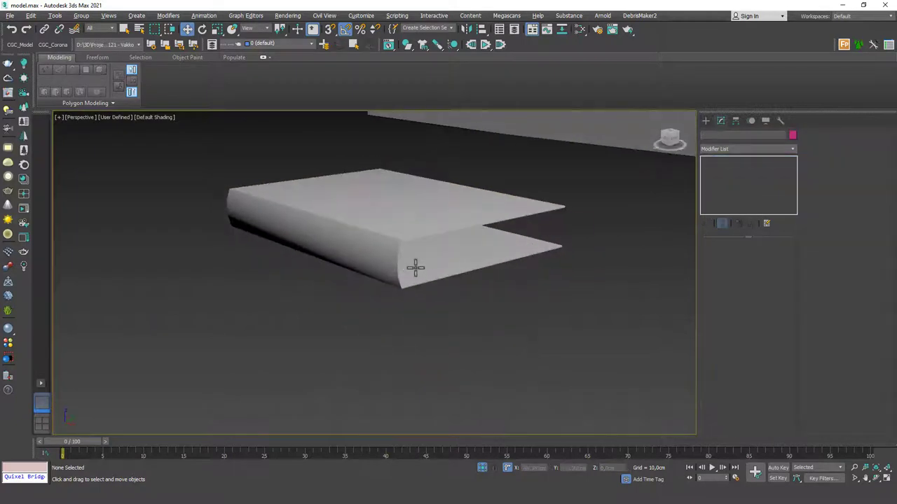
- Select the book cover and set its chamfer smoothing output to Smooth Chamfers Only
left_click(423, 211)
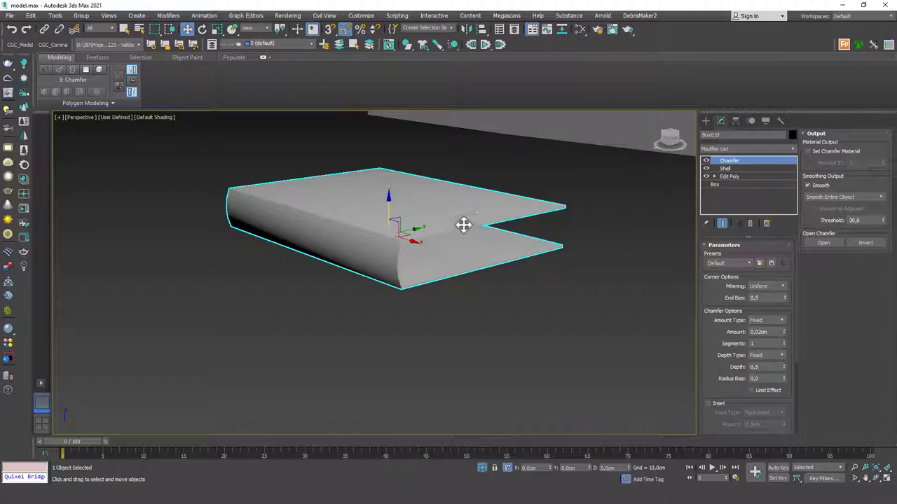
left_click(829, 198)
left_click(829, 215)
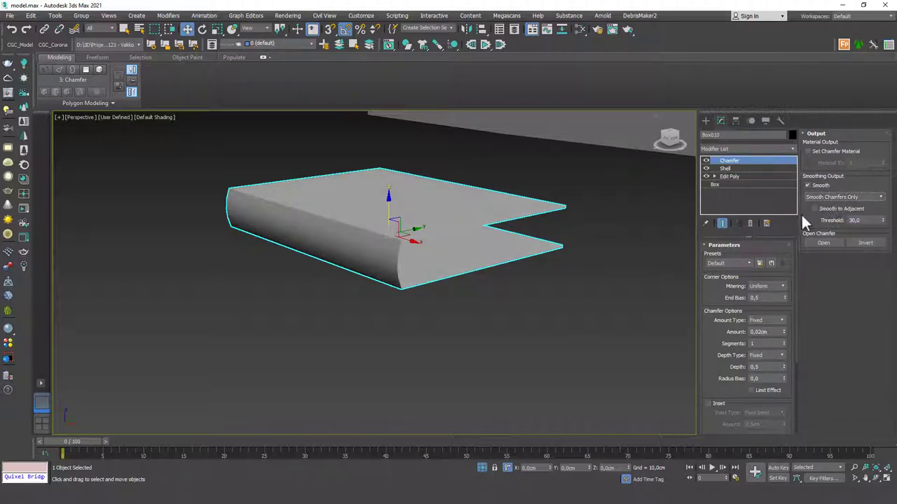
- Set the chamfer's smoothing output to Smooth Entire Object and clone the book cover in place as a copy
left_click(825, 196)
left_click(824, 205)
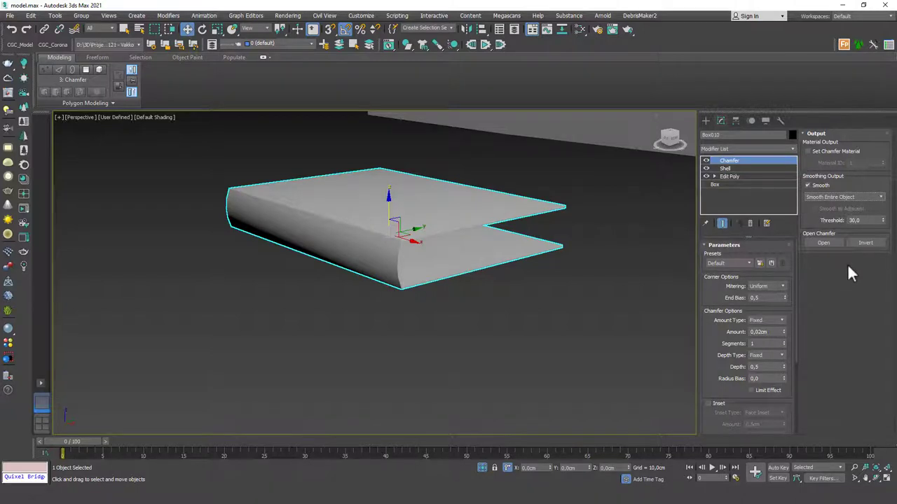
middle_click_drag(424, 188, 394, 207, "alt")
key("ctrl+v")
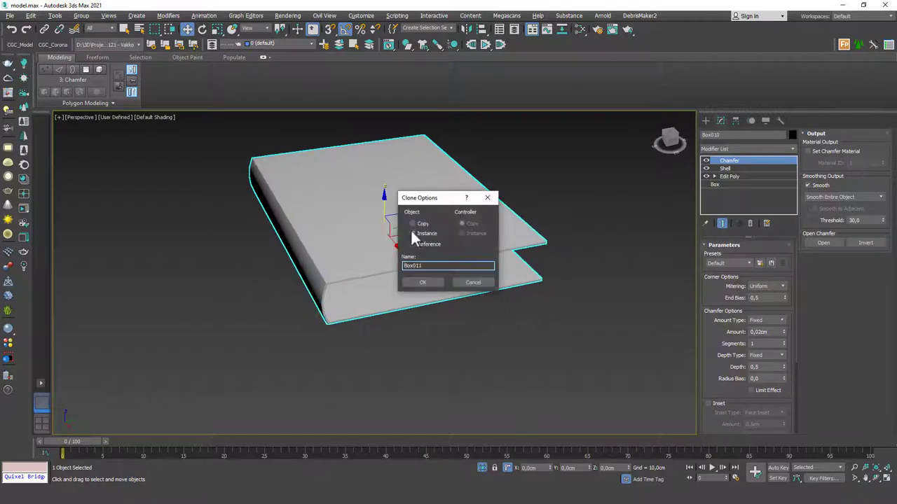
left_click(423, 284)
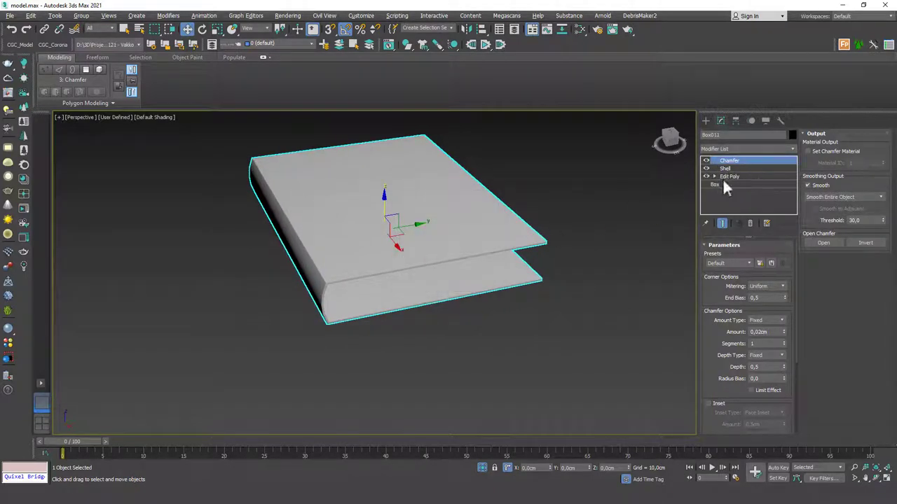
- Remove the Chamfer, Shell and Edit Poly modifiers from the cloned cover, leaving only the base box
left_click(751, 224)
left_click(749, 223)
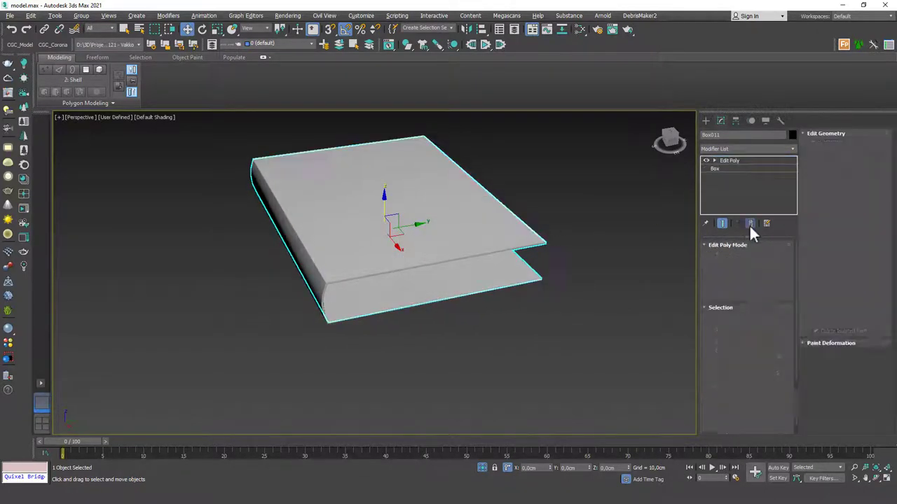
middle_click_drag(485, 273, 463, 261, "alt")
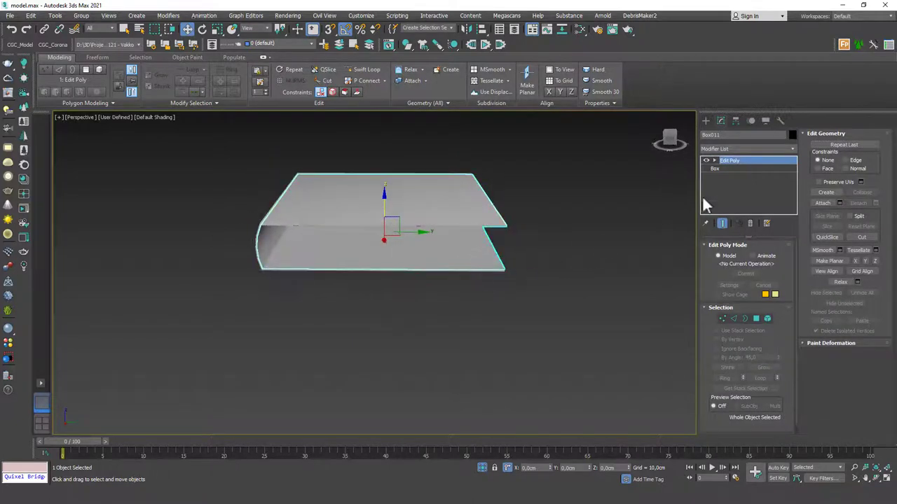
left_click(750, 223)
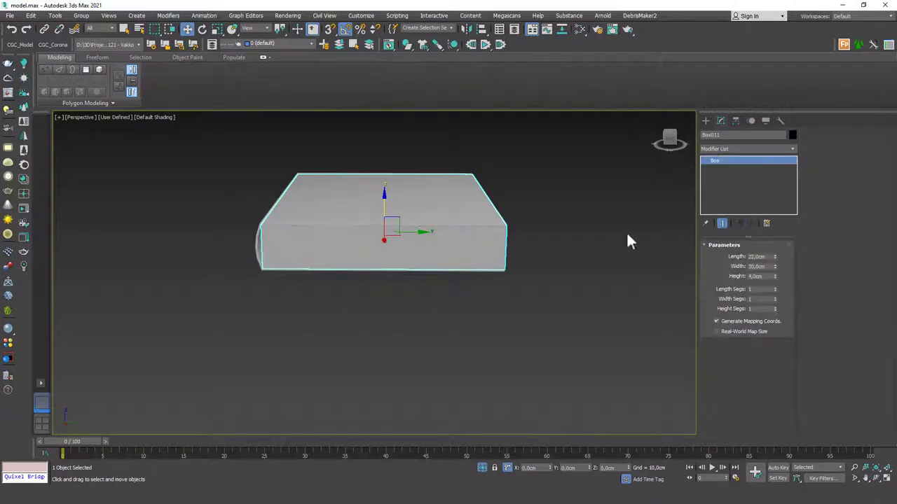
- Add an Edit Poly modifier to the plain box inside the cover
middle_click_drag(401, 256, 419, 256, "alt")
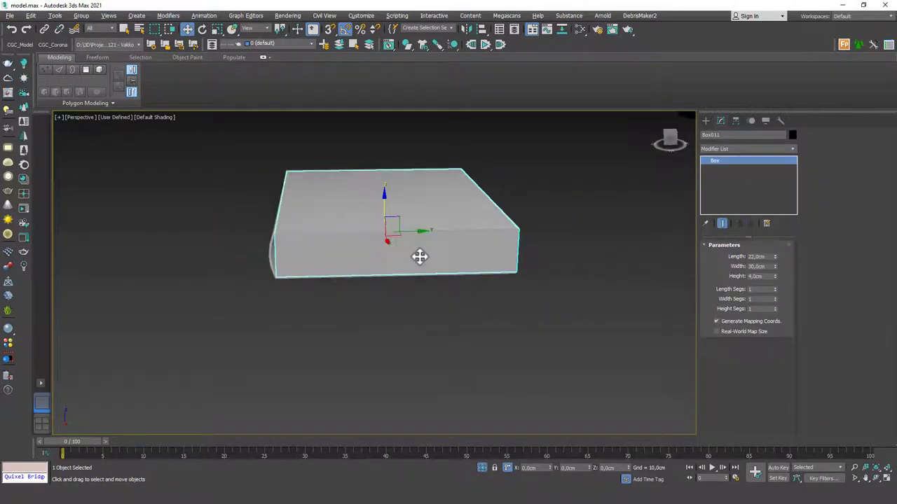
scroll(385, 196, "up", 2)
middle_click_drag(384, 190, 386, 209)
key("ctrl+z")
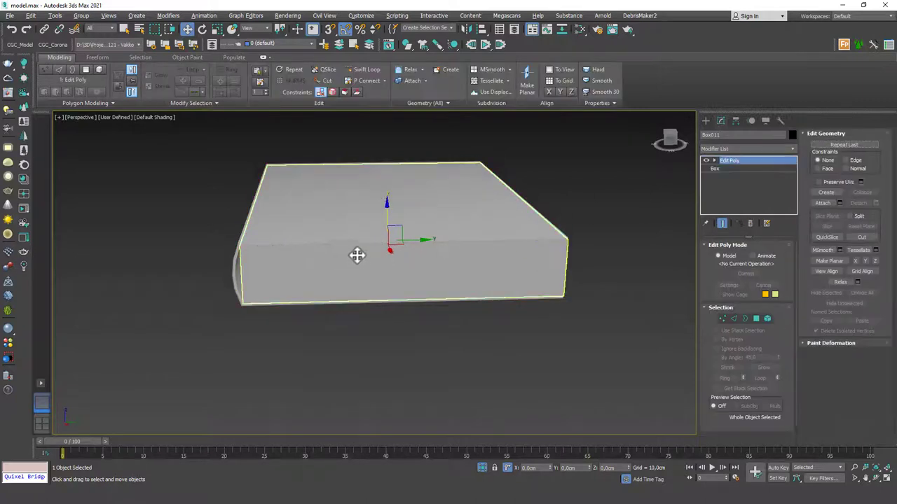
- Select the four vertical edges of the page block and connect them with three segments
middle_click_drag(357, 255, 300, 220, "alt")
key("2")
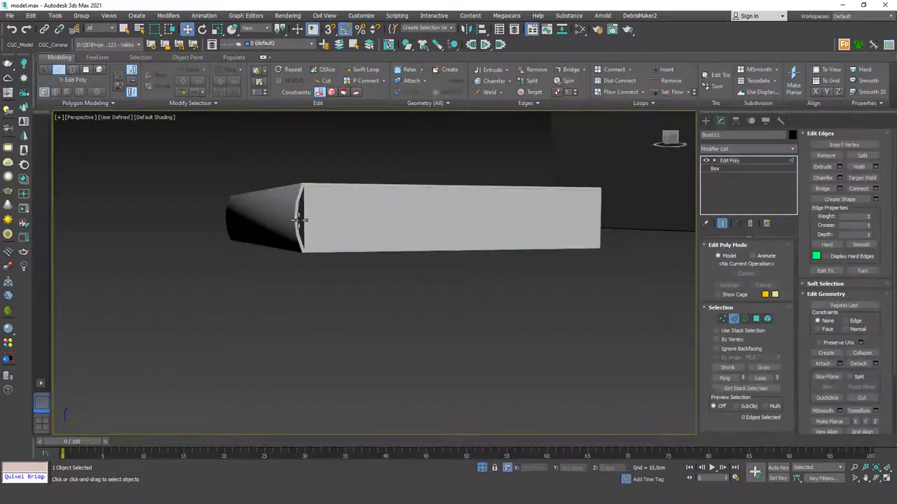
left_click(302, 222)
key("F4")
middle_click_drag(552, 223, 571, 242)
left_click(840, 177)
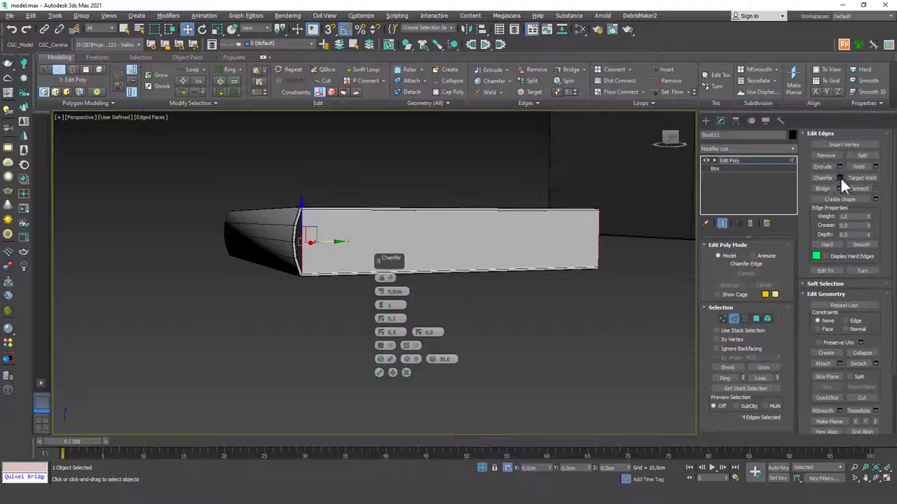
left_click(407, 373)
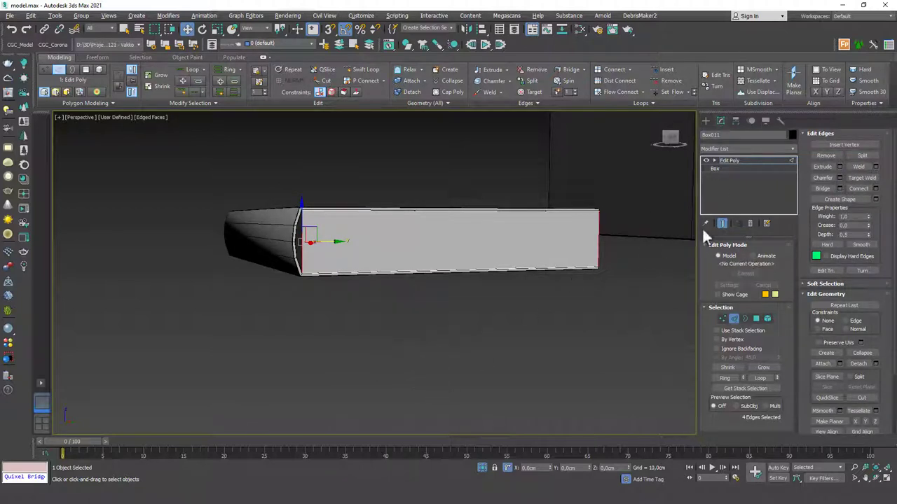
left_click(875, 189)
left_click_drag(384, 279, 380, 274)
left_click(379, 318)
- Move the page block's spine-side middle vertices outward in the Left view to follow the cover's rounded spine
key("l")
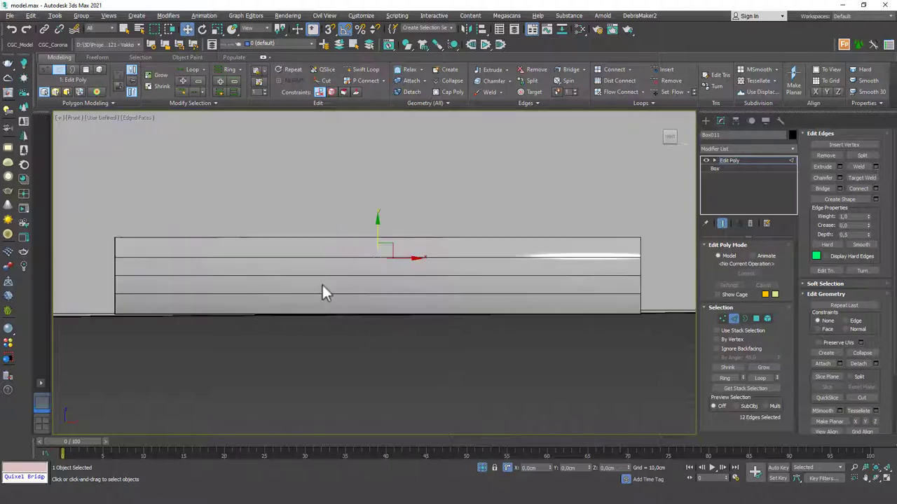
middle_click_drag(502, 257, 441, 242)
key("1")
left_click_drag(551, 224, 576, 293)
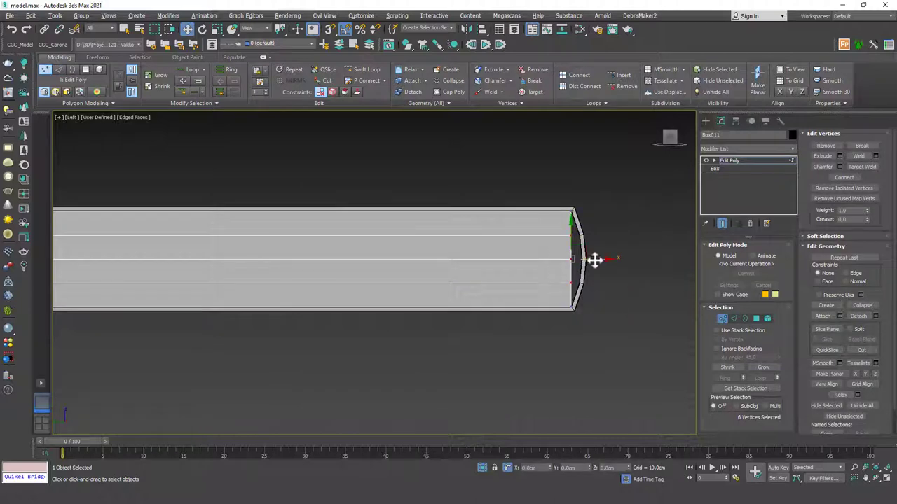
left_click_drag(595, 260, 576, 254)
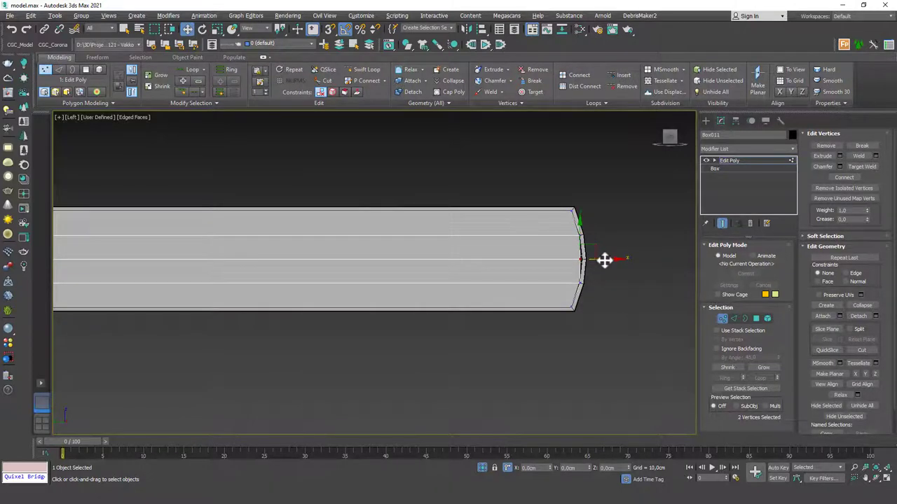
- Return to the perspective view and move the vertices at one end of the page block slightly inward from the cover's edge
scroll(607, 259, "down", 2)
middle_click_drag(607, 260, 501, 322, "alt")
key("p")
key("z")
scroll(471, 274, "down", 4)
middle_click_drag(501, 322, 404, 277)
left_click_drag(552, 272, 304, 359)
middle_click_drag(382, 316, 366, 304, "alt")
left_click_drag(376, 334, 381, 331)
middle_click_drag(491, 301, 421, 313, "alt")
- Select all vertices of the page block and scale them slightly smaller along the book's length
key("ctrl+a")
key("r")
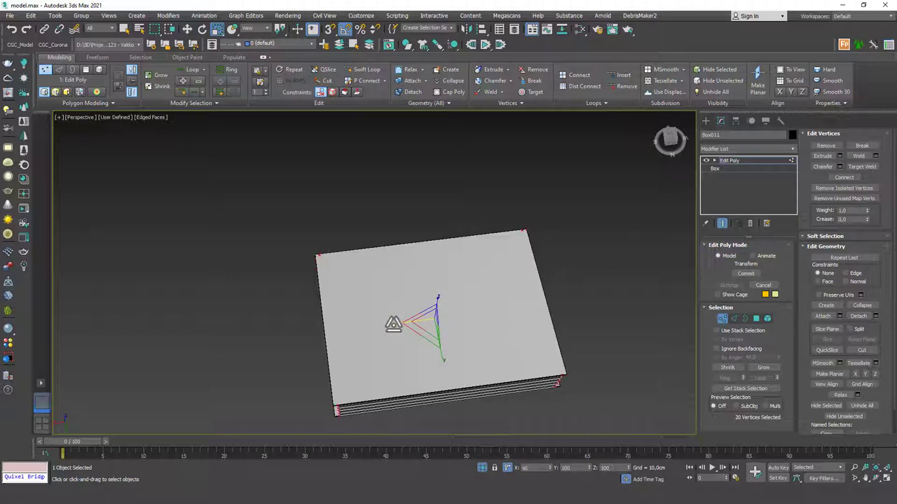
middle_click_drag(567, 376, 518, 347, "alt")
middle_click_drag(361, 352, 477, 349, "alt")
- Move the page block's fore-edge vertices inward so the cover overhangs, leave vertex editing and check the fit inside the cover
left_click_drag(431, 402, 430, 403)
key("w")
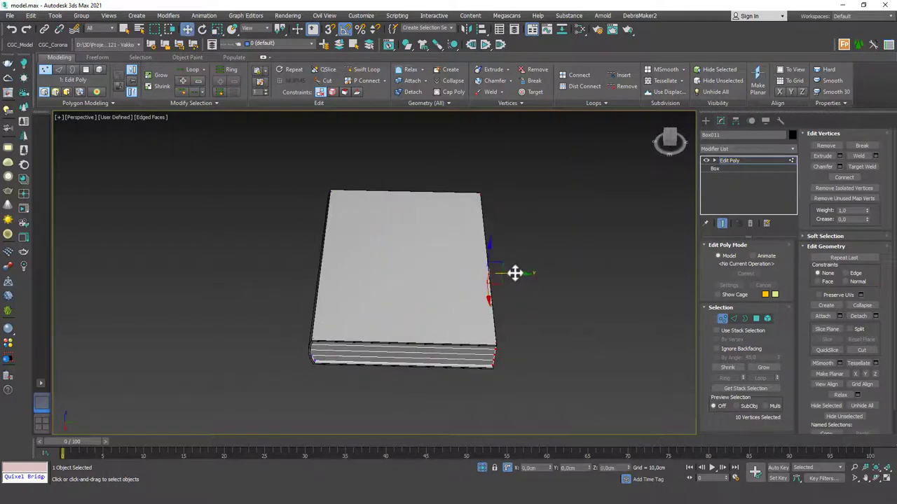
left_click_drag(515, 273, 512, 274)
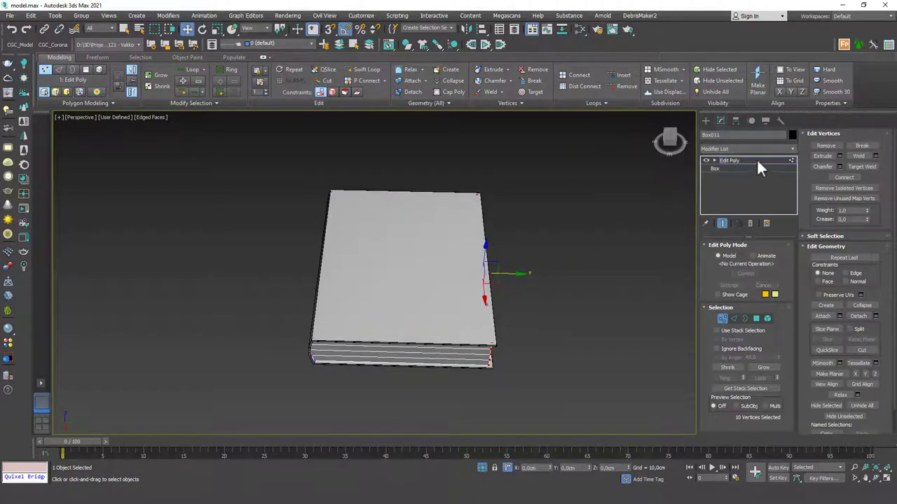
left_click(757, 161)
left_click(575, 242)
middle_click_drag(400, 292, 469, 288, "alt")
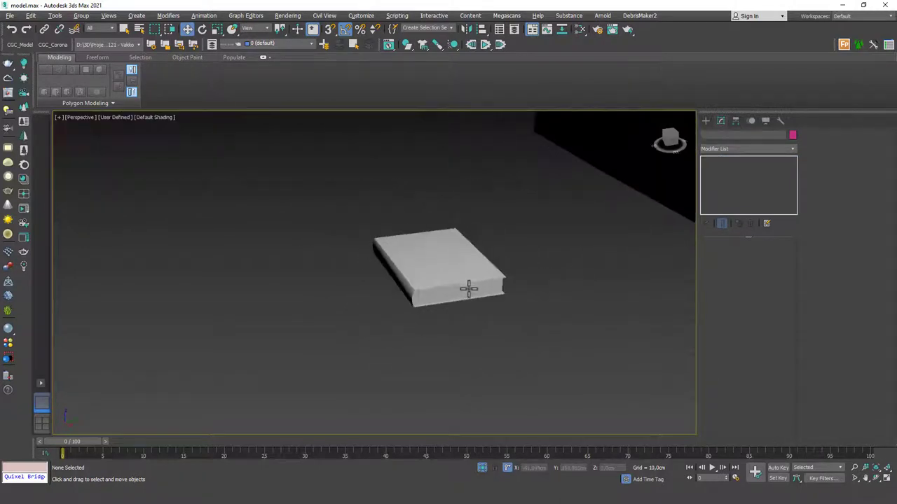
scroll(469, 289, "up", 6)
scroll(469, 291, "down", 3)
middle_click_drag(471, 338, 496, 292, "alt")
left_click(497, 292)
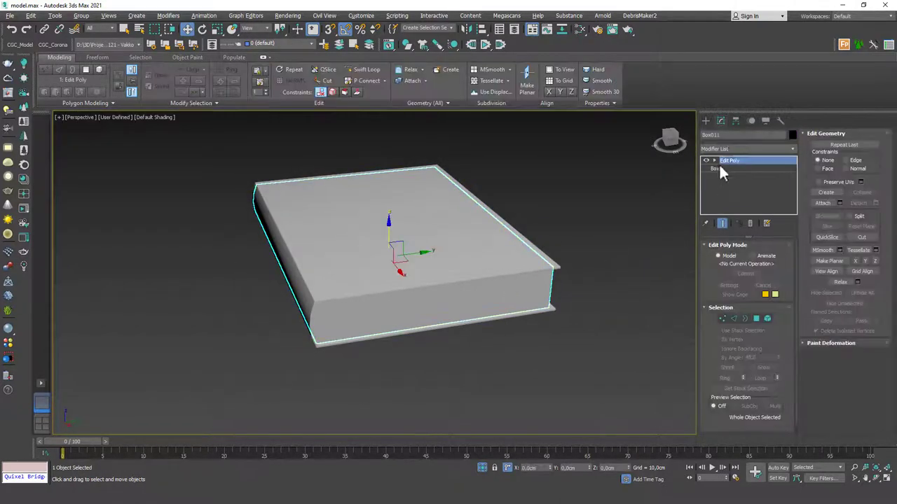
left_click(568, 306)
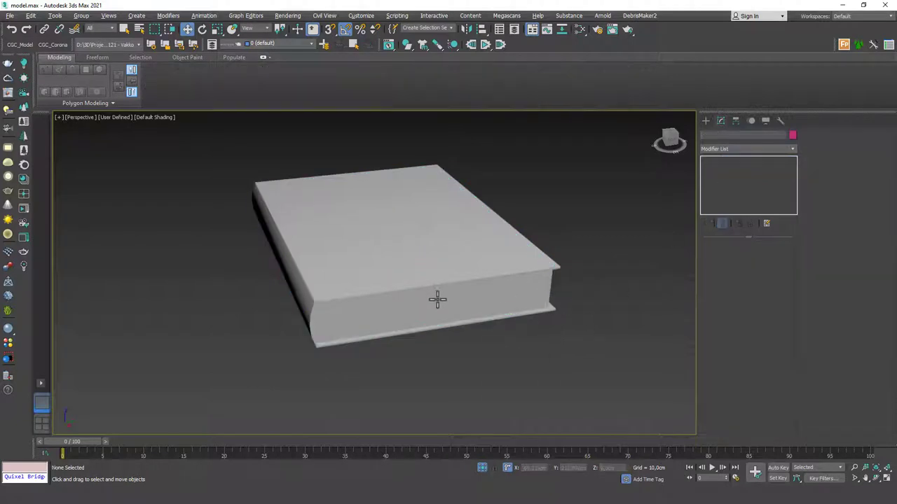
- Select the cover and page block together and group them as Book1
scroll(434, 298, "down", 6)
mouse_move(435, 299)
middle_mouse_down("alt")
mouse_move(500, 292)
mouse_move(472, 341)
mouse_move(444, 324)
mouse_move(442, 344)
mouse_move(435, 299)
middle_mouse_up("alt")
left_click(435, 299)
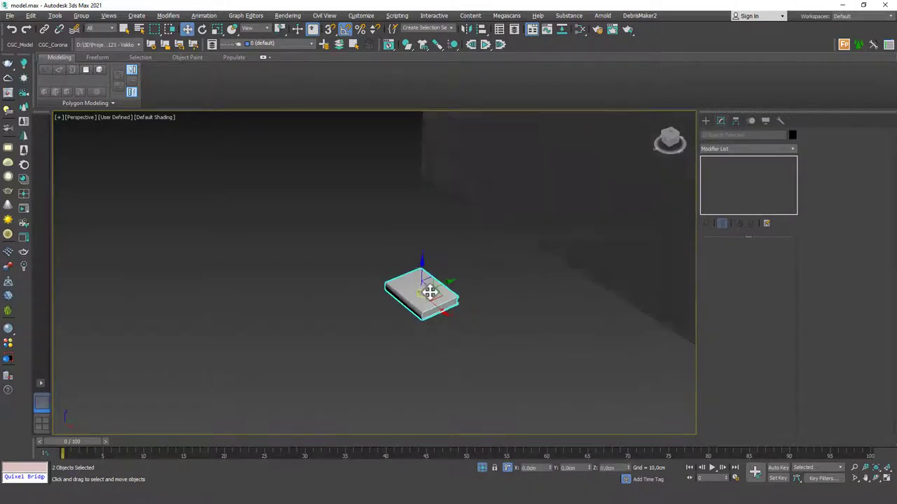
scroll(428, 290, "up", 4)
right_click(429, 271)
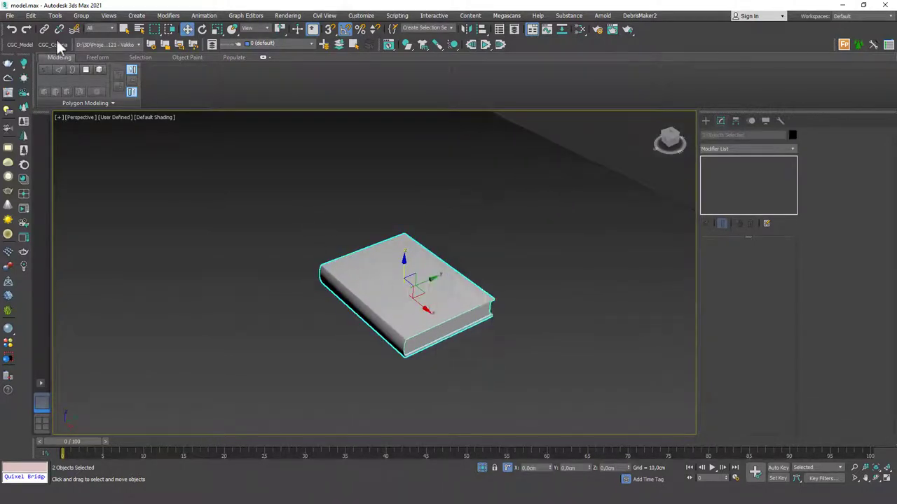
left_click(81, 17)
left_click(93, 28)
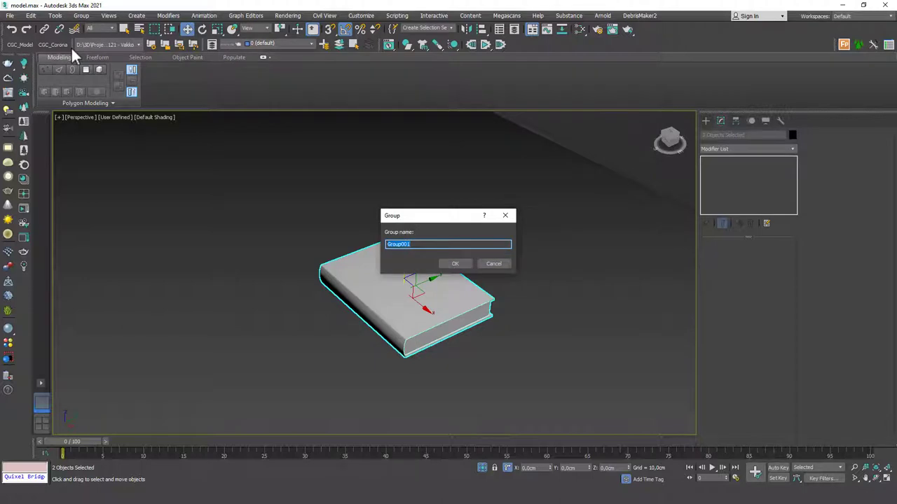
type("Book1")
key("Return")
- Make two copies of the book group, spaced in a row beside the original
mouse_move(476, 306)
middle_mouse_down("alt")
mouse_move(425, 286)
mouse_move(344, 276)
middle_mouse_up("alt")
left_click_drag(370, 282, 484, 309, "shift")
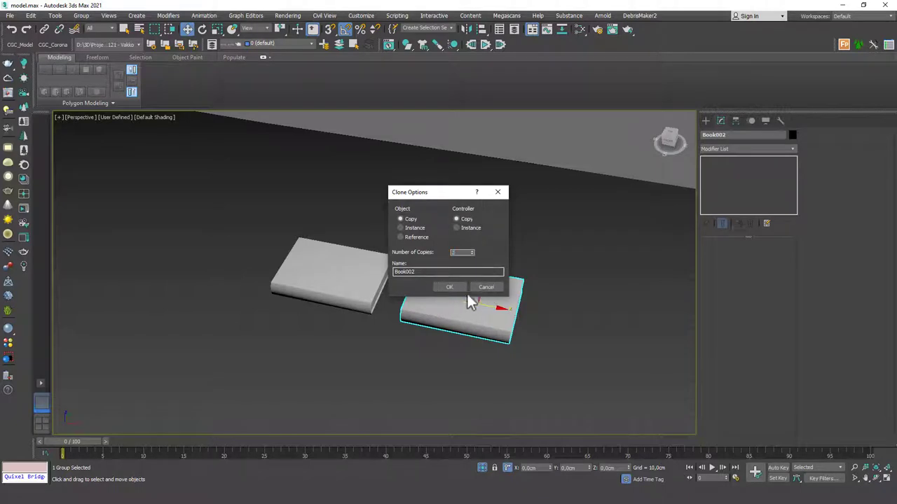
left_click(449, 286)
- Select the middle book and open its group for editing
left_click(496, 297)
middle_click_drag(496, 297, 395, 238, "alt")
scroll(408, 247, "up", 3)
scroll(394, 237, "up", 1)
right_click(433, 211)
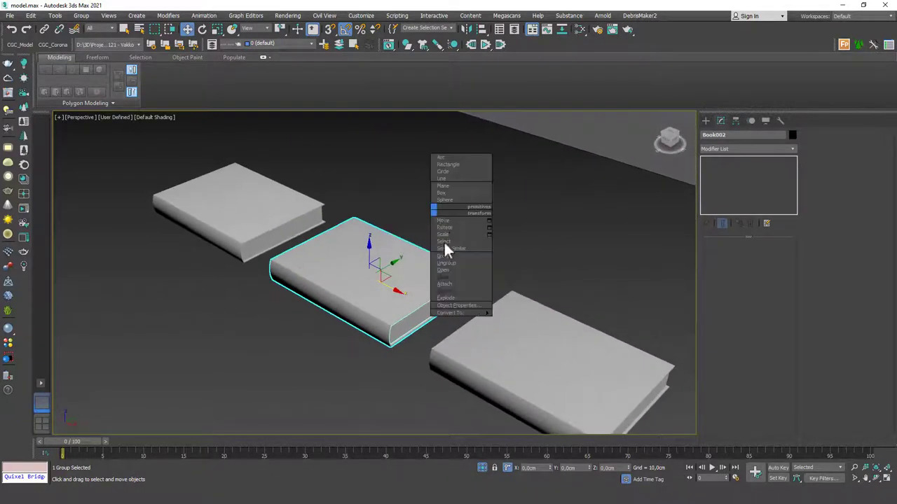
left_click(449, 272)
left_click(80, 16)
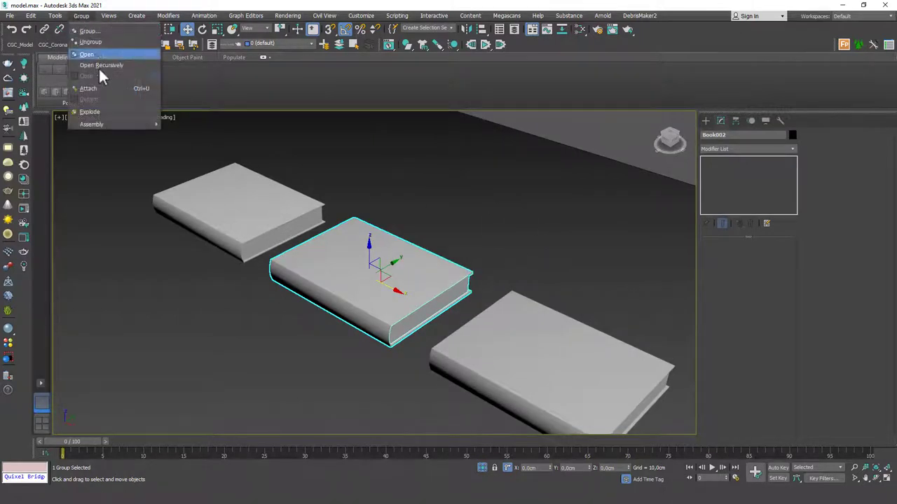
left_click(100, 52)
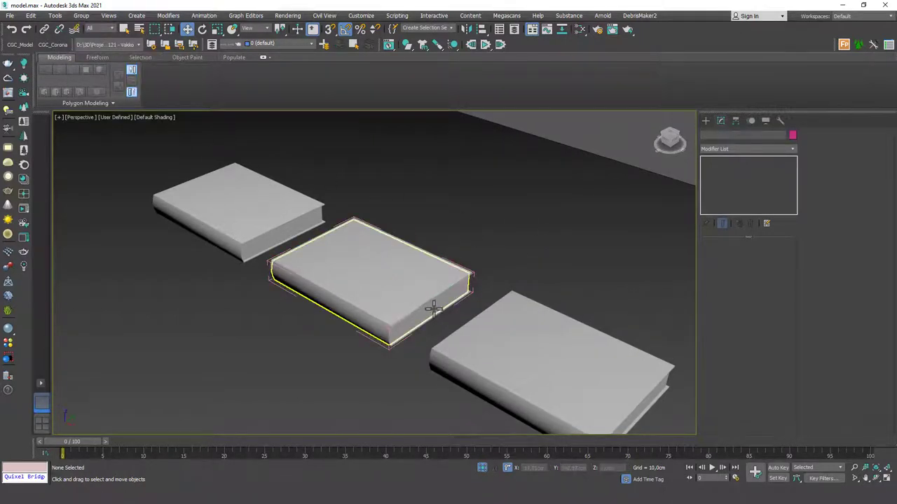
- Shorten the middle book's cover by moving the vertices at one end inward along its length in Edit Poly
left_click(412, 291)
middle_click_drag(399, 336, 448, 294, "alt")
left_click(732, 176)
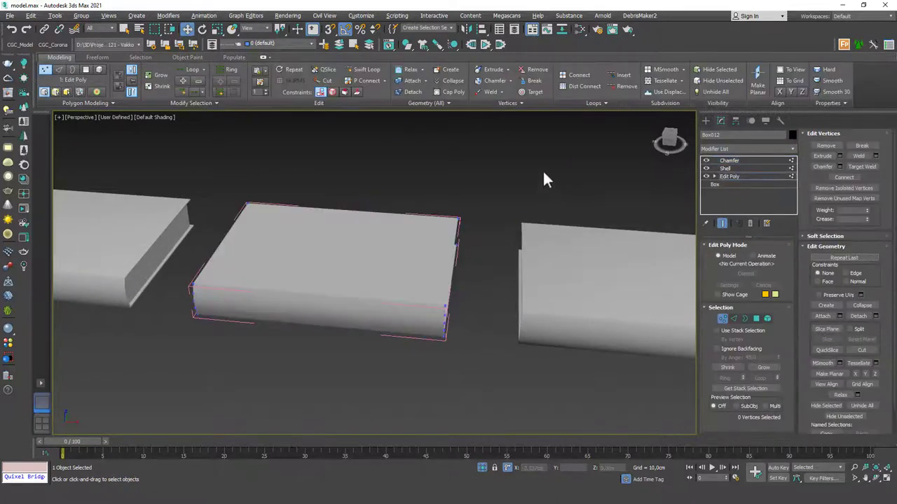
left_click_drag(477, 295, 464, 324)
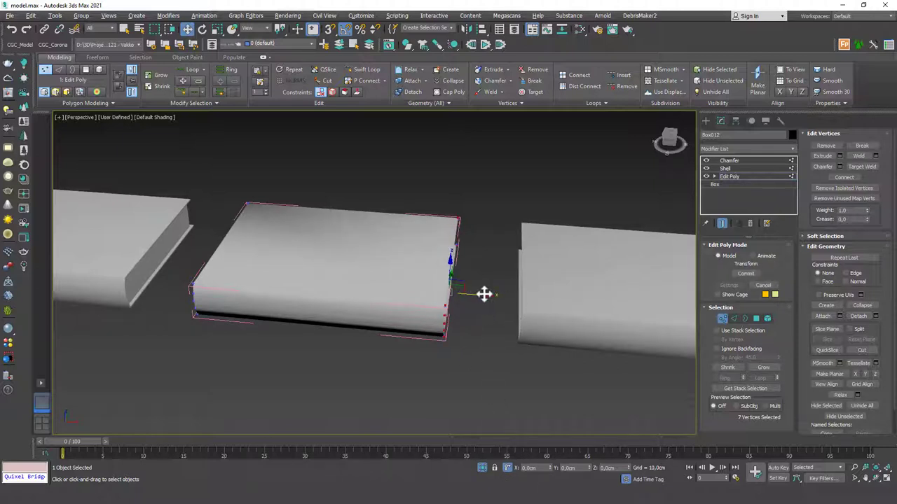
left_click_drag(477, 296, 447, 291)
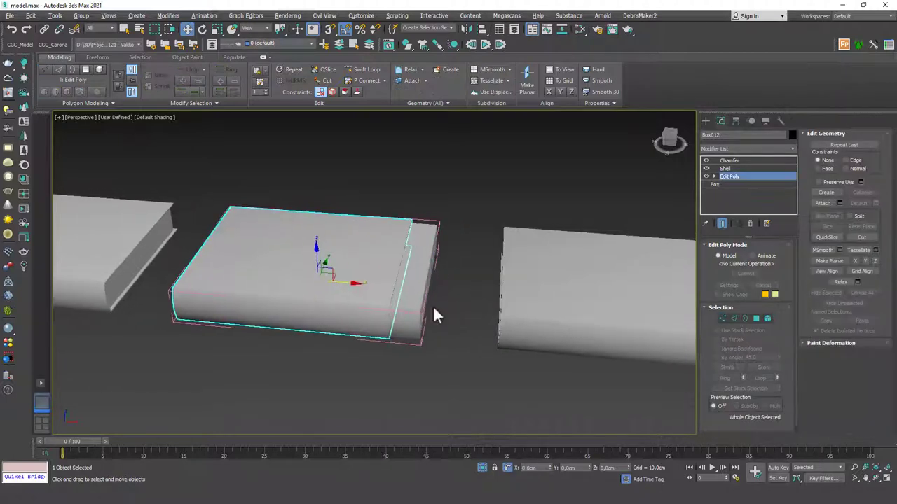
- Move the matching end vertices of the middle book's page block inward to fit the shortened cover
key("1")
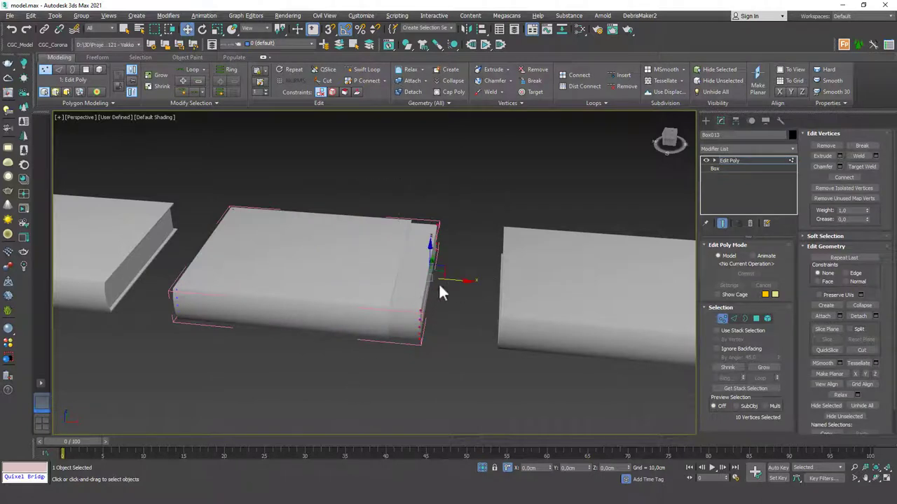
mouse_move(439, 287)
left_mouse_down()
mouse_move(448, 278)
mouse_move(423, 283)
left_mouse_up()
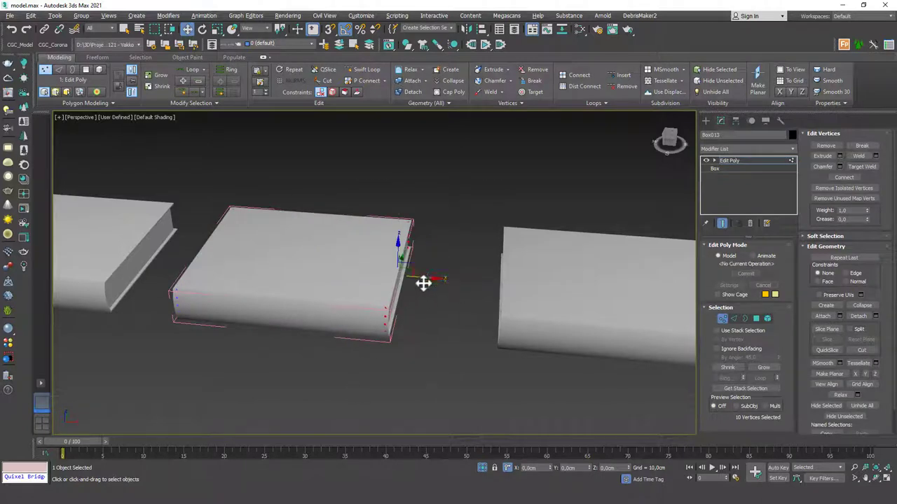
key("1")
left_click(423, 284)
- Narrow the middle book's cover by moving its fore-edge vertices inward, and select its page block
left_click(377, 299)
mouse_move(409, 310)
middle_mouse_down("alt")
mouse_move(367, 300)
mouse_move(403, 317)
middle_mouse_up("alt")
scroll(366, 300, "down", 2)
scroll(367, 293, "up", 3)
middle_click_drag(367, 292, 385, 284, "alt")
mouse_move(386, 284)
middle_mouse_down()
mouse_move(397, 280)
mouse_move(370, 290)
middle_mouse_up()
scroll(402, 268, "up", 2)
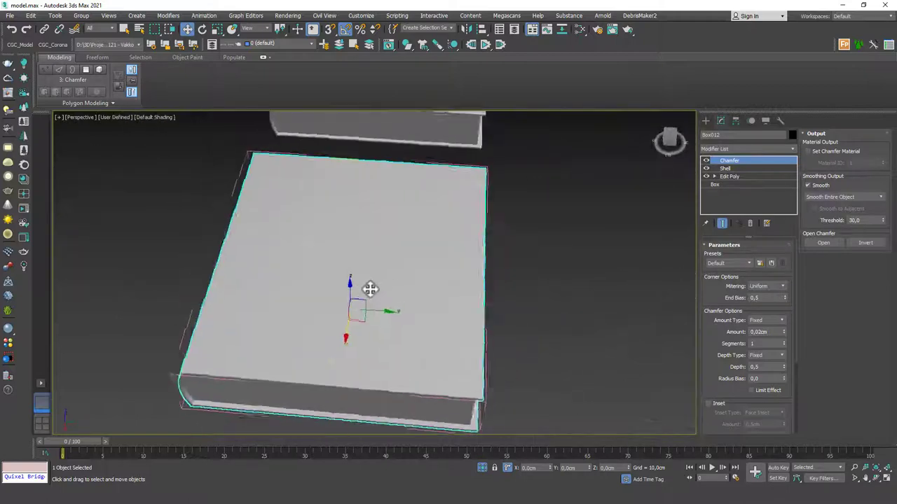
scroll(370, 290, "down", 4)
middle_click_drag(428, 304, 461, 283, "alt")
left_click(745, 177)
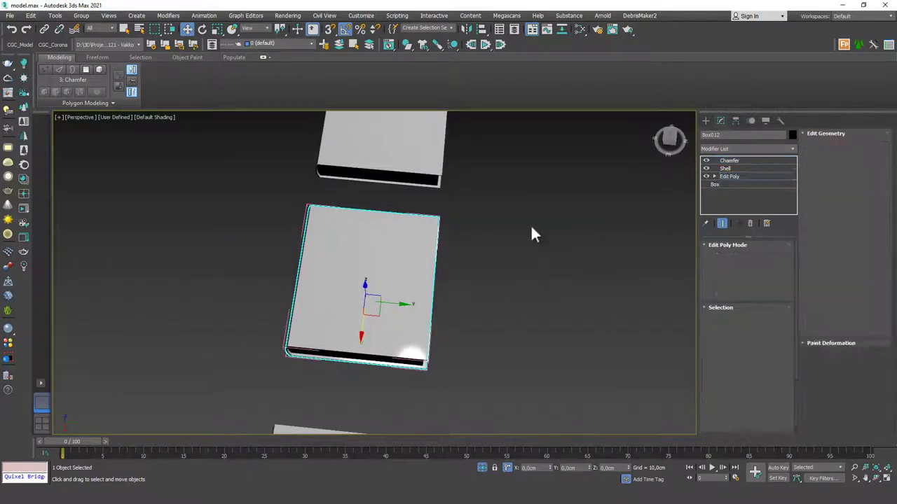
key("1")
left_click_drag(516, 190, 392, 353)
left_click_drag(461, 295, 440, 291)
key("1")
left_click(420, 321)
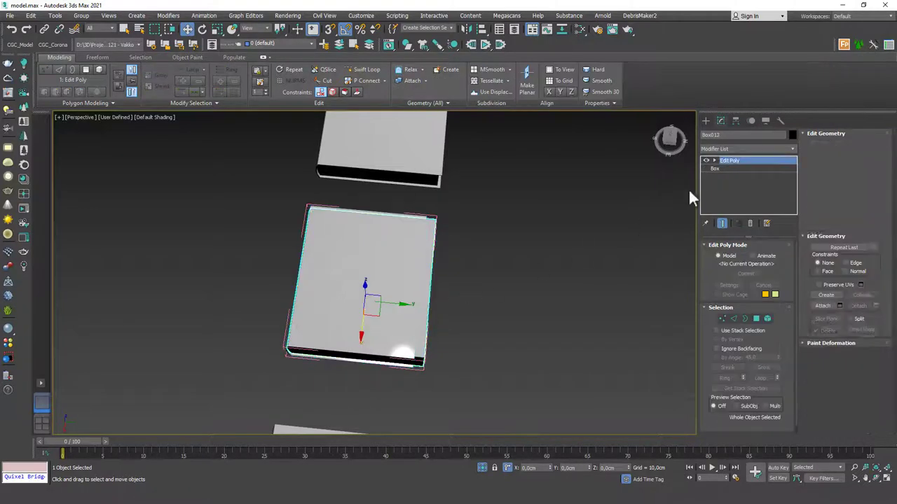
- Move the fore-edge vertices of the middle book's page block inward to fit the narrowed cover
key("1")
left_click_drag(525, 189, 386, 389)
left_click_drag(461, 293, 449, 293)
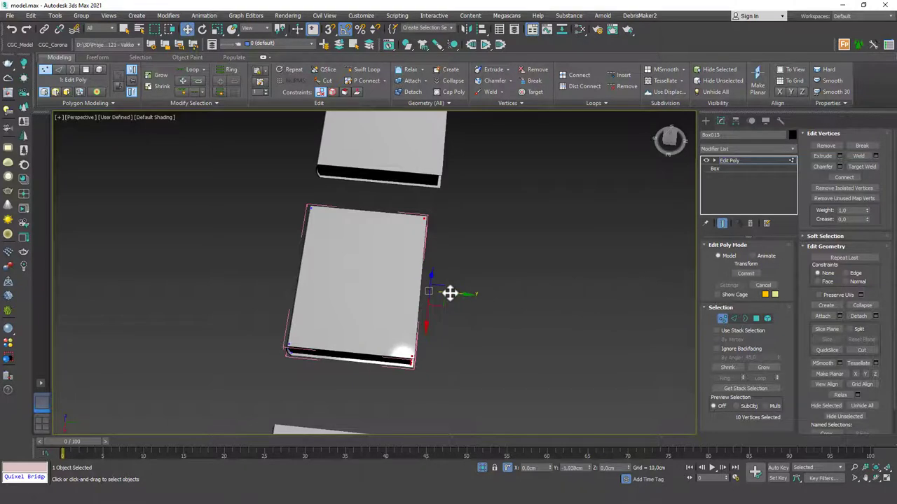
middle_click_drag(450, 293, 435, 274, "alt")
key("1")
scroll(435, 274, "up", 5)
scroll(436, 273, "down", 6)
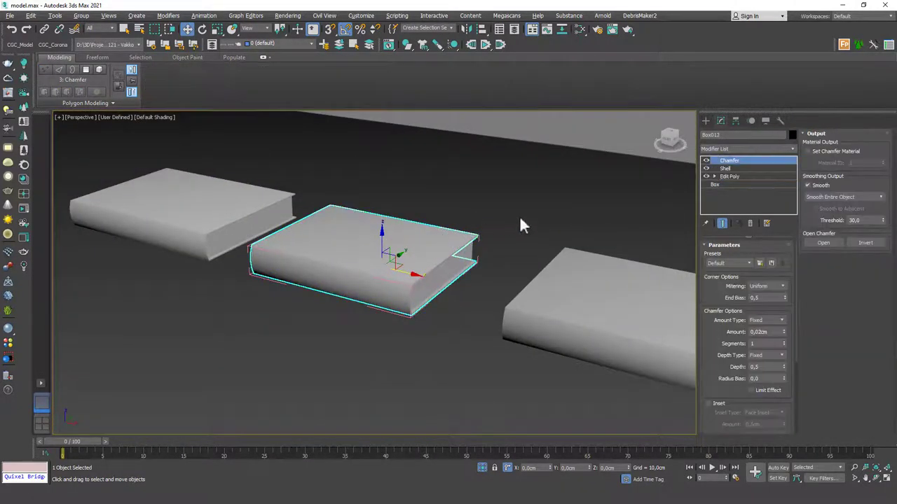
- Try to scale the middle book's whole cover thinner along its height, and undo the scaling
left_click(753, 175)
middle_click_drag(652, 206, 398, 228, "alt")
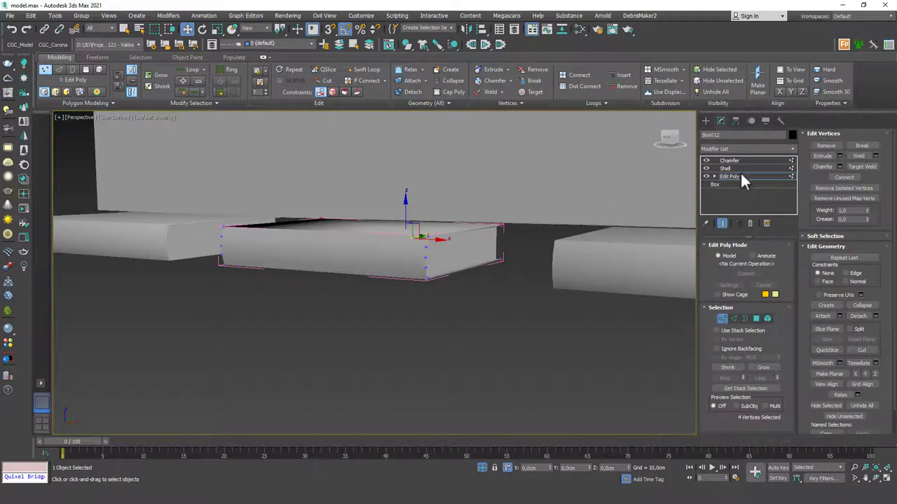
left_click(542, 184)
left_click(773, 176)
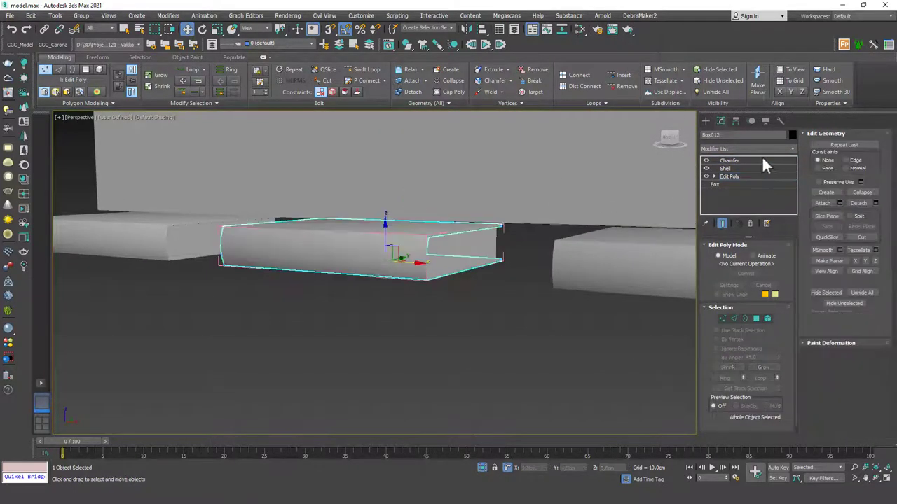
left_click(762, 160)
middle_click_drag(435, 219, 387, 262)
key("r")
left_click_drag(342, 259, 342, 282)
scroll(381, 316, "up", 7)
middle_click_drag(380, 314, 376, 284)
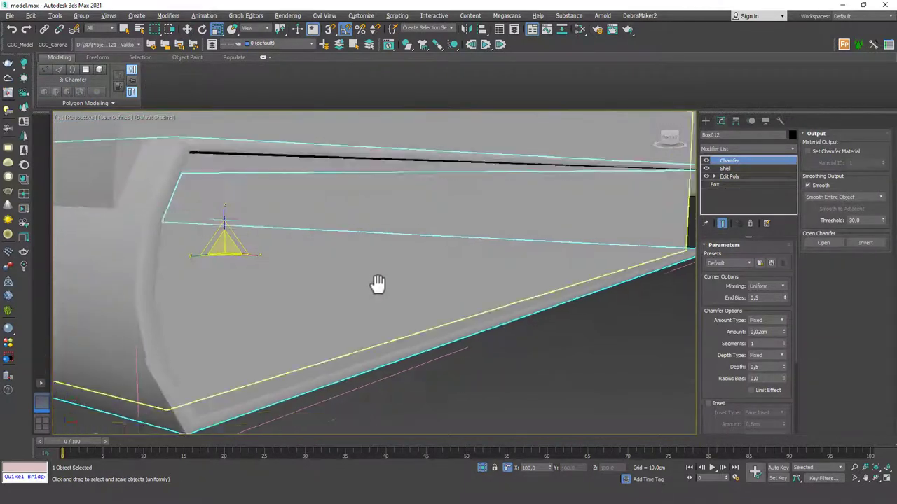
middle_click_drag(231, 215, 232, 256, "alt")
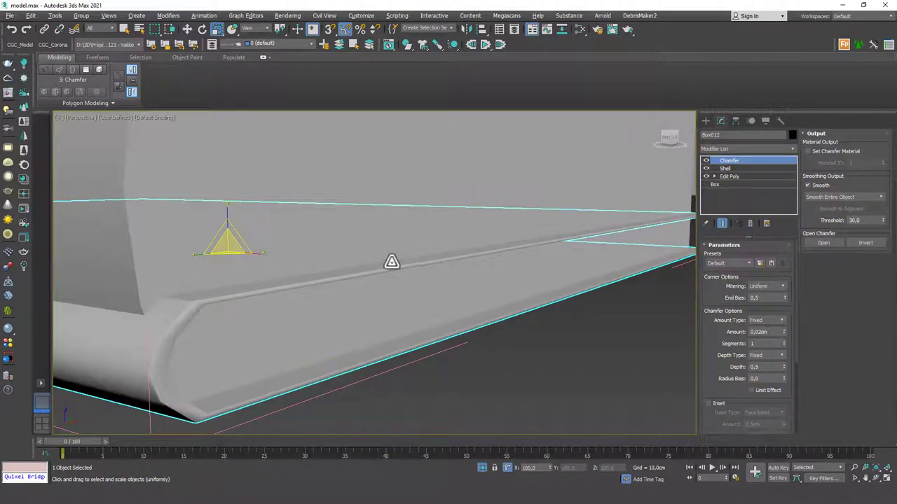
key("ctrl+z")
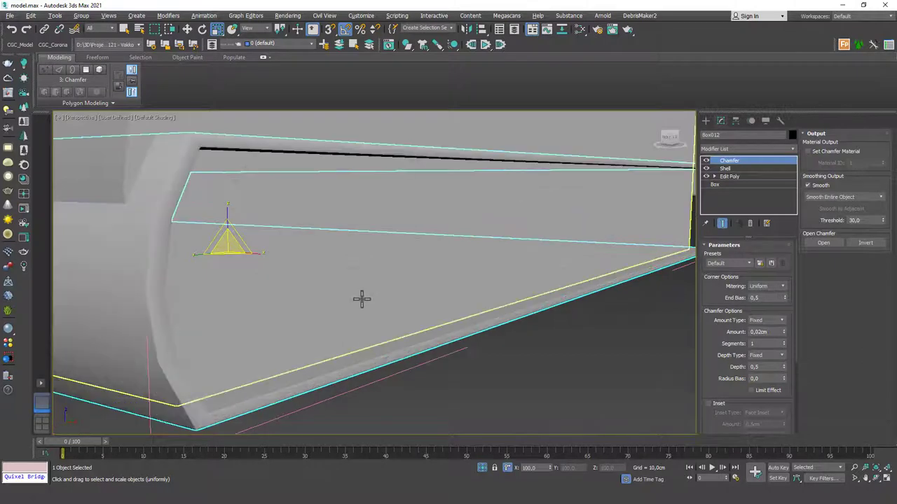
scroll(358, 277, "down", 6)
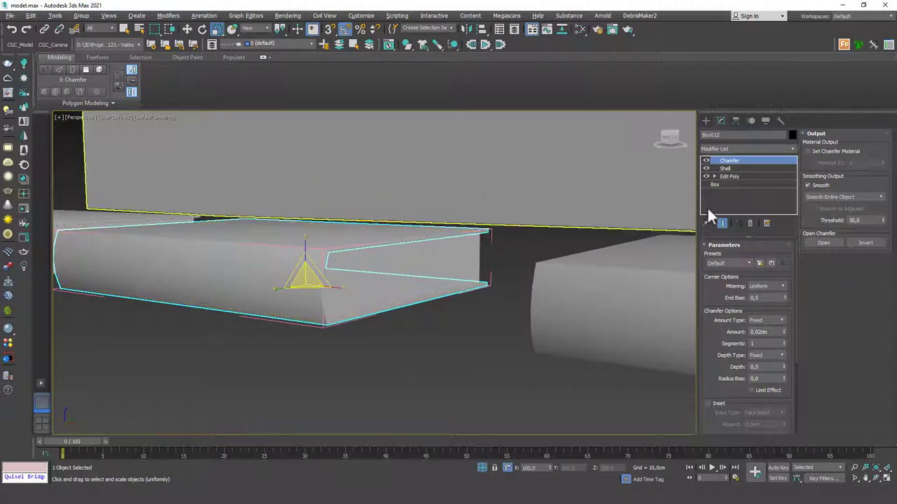
- Select the cover's whole element in its Edit Poly modifier and scale it down along Z for a thinner book
left_click(740, 178)
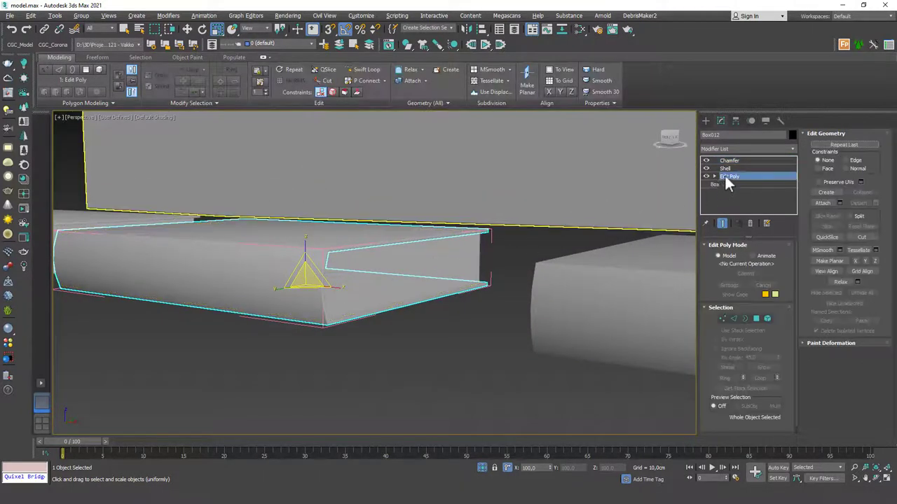
key("1")
left_click_drag(47, 396, 47, 397)
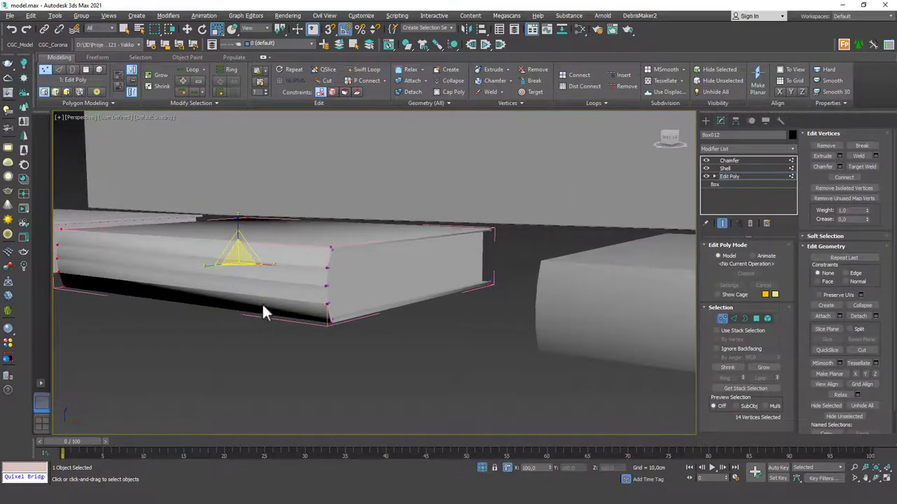
key("5")
left_click(722, 223)
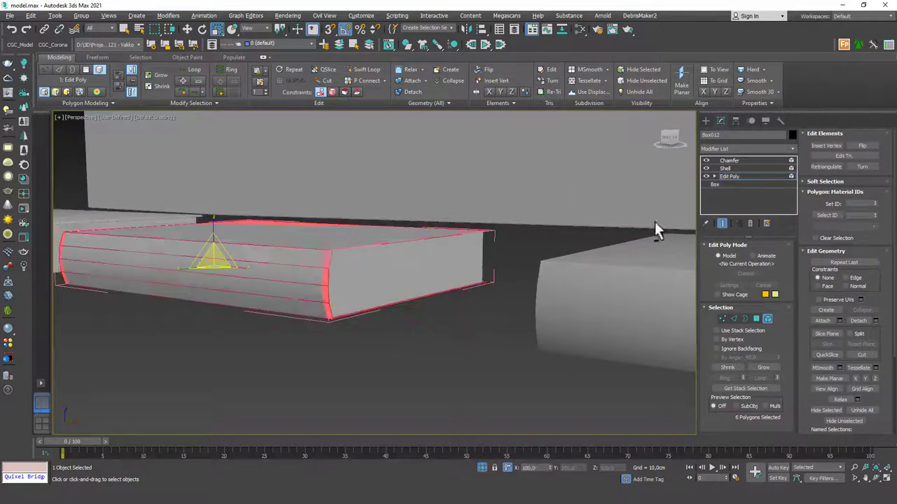
middle_click_drag(382, 273, 501, 391, "alt")
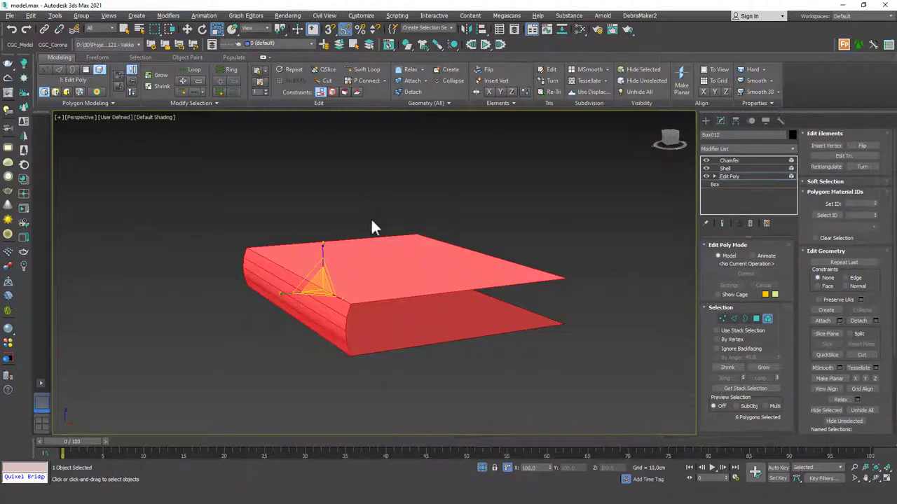
middle_click_drag(353, 255, 342, 256, "alt")
left_click_drag(323, 246, 322, 261)
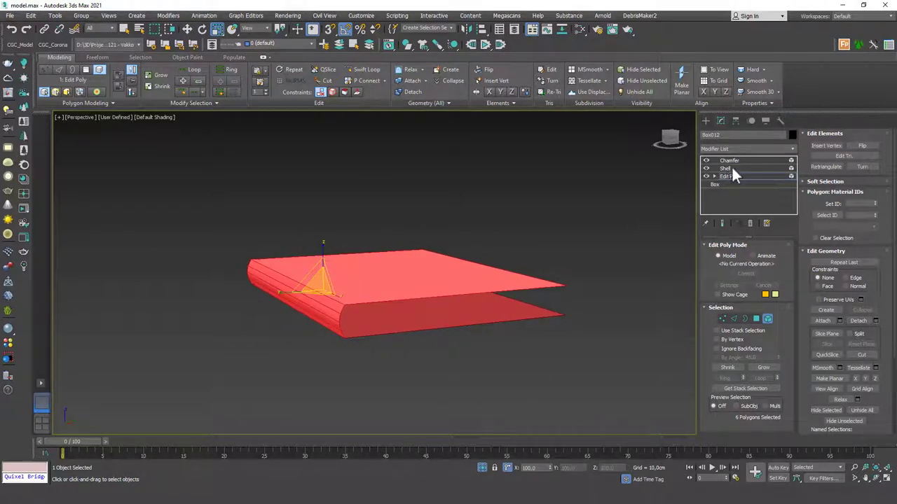
left_click(722, 223)
- Set the outer amount of the middle book cover's Shell modifier to 0,15 cm
middle_click_drag(454, 302, 382, 270, "alt")
scroll(325, 256, "up", 4)
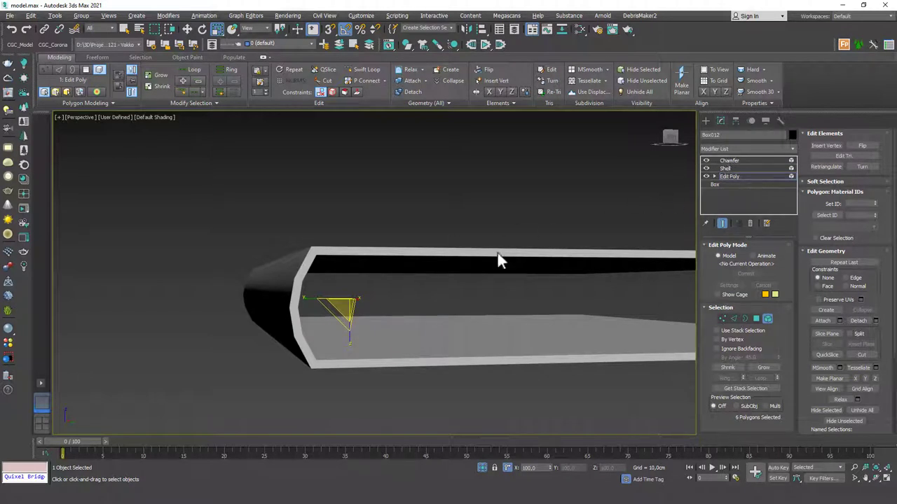
middle_click_drag(394, 266, 422, 304, "alt")
scroll(423, 304, "down", 4)
middle_click_drag(422, 304, 412, 296)
left_click(735, 161)
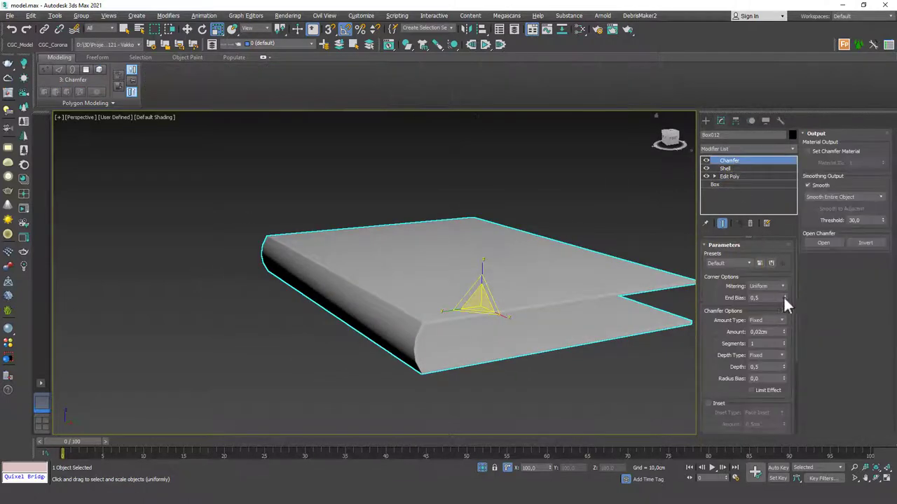
left_click(729, 169)
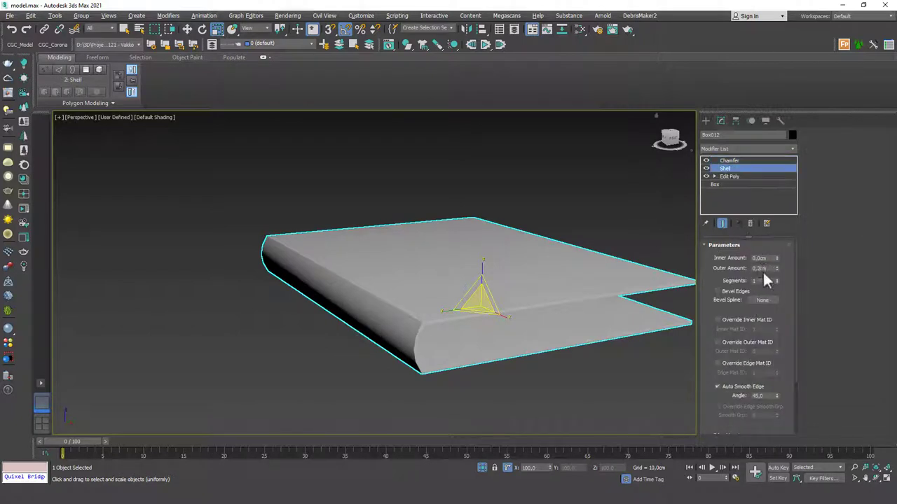
type("0,15")
key("Return")
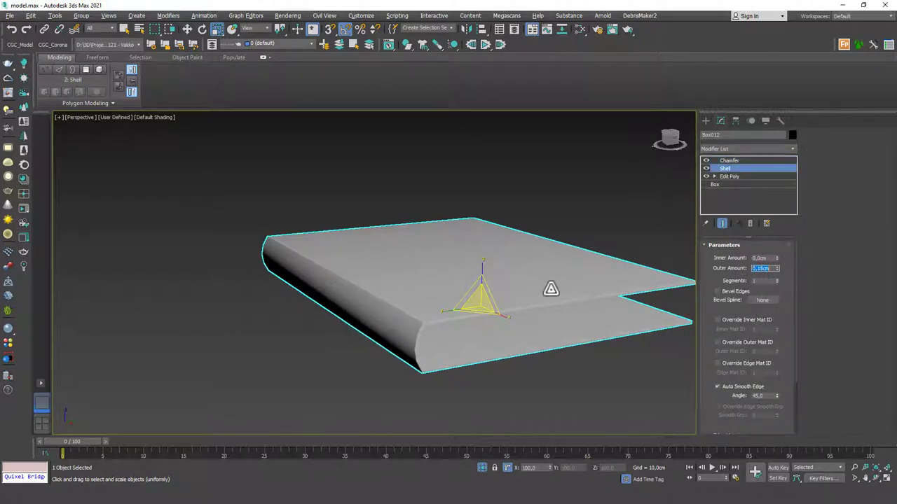
- Leave isolation and scale the page block's element down along Z to fit inside the thinned cover
middle_click_drag(550, 290, 468, 243, "alt")
right_click(496, 213)
left_click(535, 139)
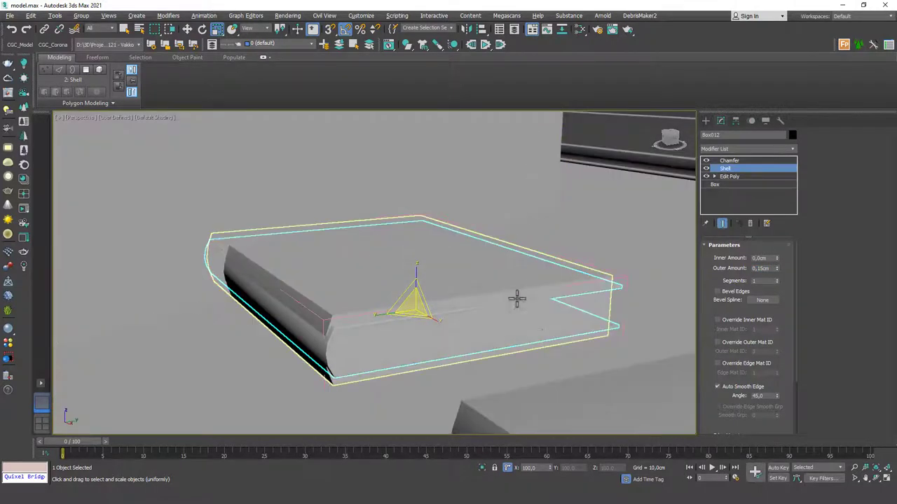
left_click(535, 328)
key("5")
left_click(540, 320)
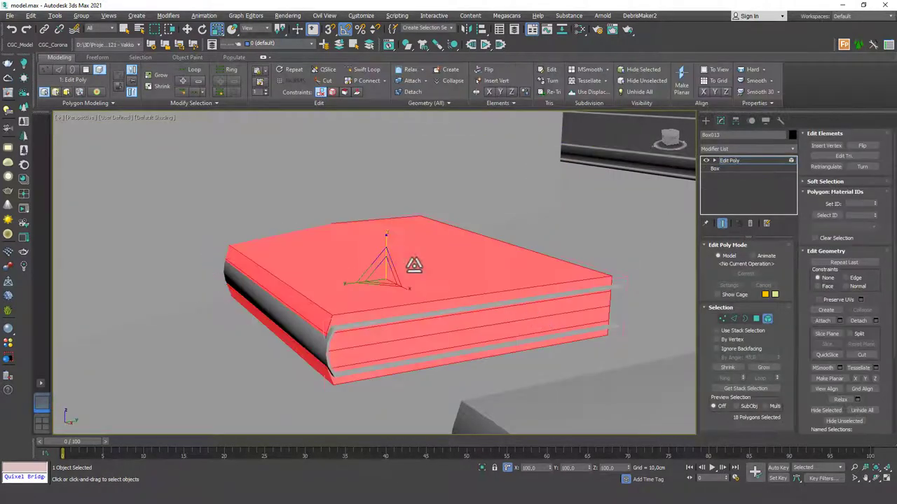
mouse_move(385, 251)
left_mouse_down()
mouse_move(384, 262)
mouse_move(384, 253)
left_mouse_up()
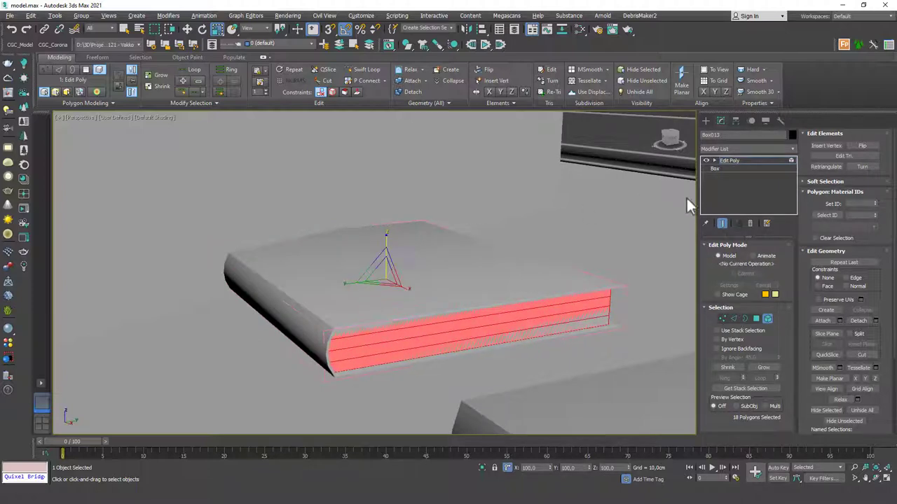
left_click(730, 160)
- Select the books together and isolate them from the rest of the scene
left_click(424, 268, "ctrl")
scroll(405, 245, "down", 5)
mouse_move(387, 253)
middle_mouse_down("alt")
mouse_move(430, 286)
mouse_move(414, 273)
mouse_move(410, 280)
mouse_move(390, 252)
mouse_move(423, 270)
middle_mouse_up("alt")
key("F3")
scroll(390, 252, "up", 4)
left_click(430, 280, "ctrl")
middle_click_drag(545, 340, 514, 321)
middle_click_drag(646, 367, 660, 364, "alt")
left_click(657, 387, "ctrl")
key("alt+q")
mouse_move(412, 275)
middle_mouse_down("alt")
mouse_move(432, 276)
mouse_move(390, 255)
mouse_move(373, 256)
middle_mouse_up("alt")
left_click(433, 261)
key("F3")
scroll(392, 281, "down", 3)
middle_click_drag(396, 294, 398, 286, "alt")
- Examine the third book, Book003, in the front and left views
left_click(512, 300)
key("f")
key("z")
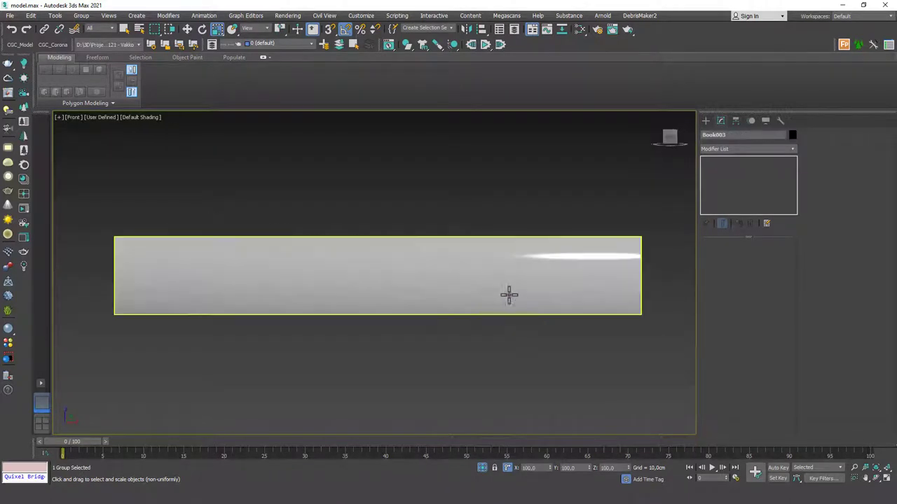
key("l")
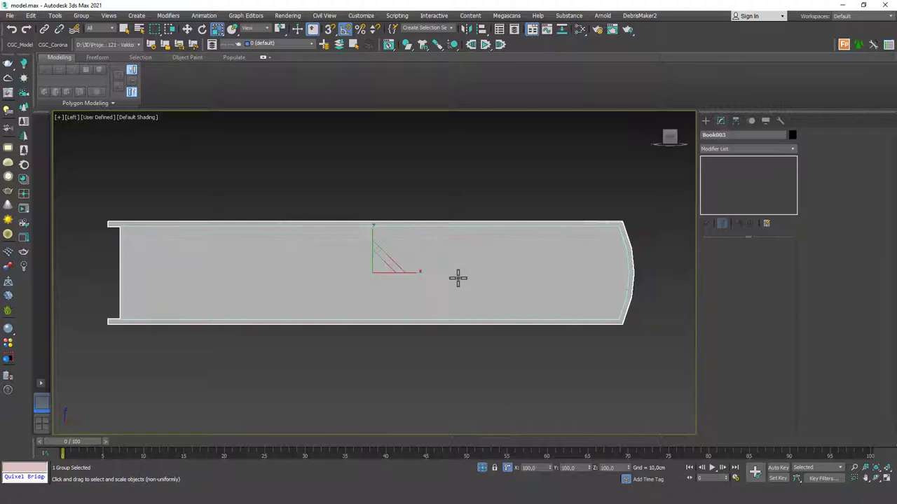
key("ctrl+d")
left_click(619, 225)
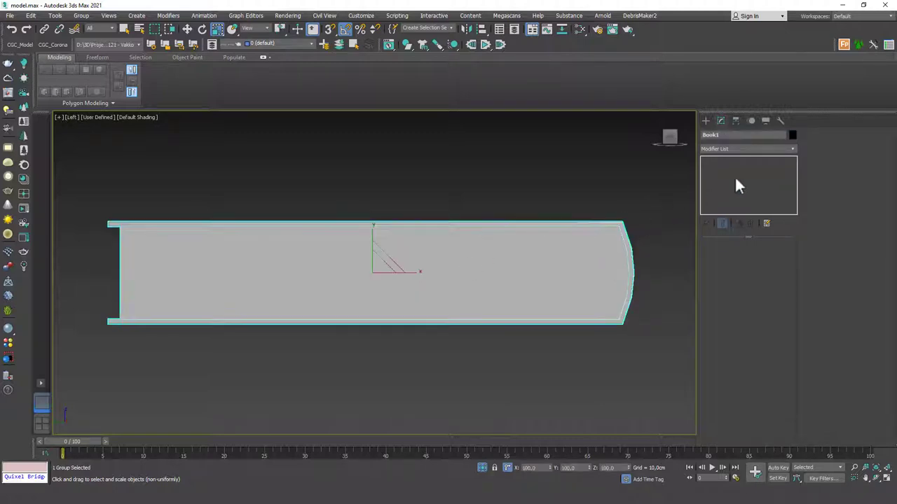
scroll(486, 266, "down", 8)
middle_click_drag(514, 252, 473, 314, "alt")
left_click(454, 229)
key("z")
key("f")
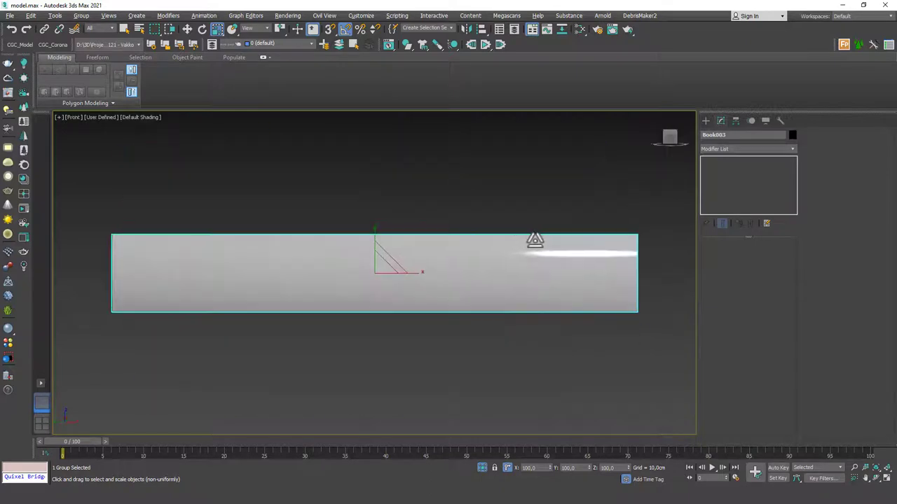
- Select Book003 in the left view and open its group for editing
middle_click_drag(603, 242, 438, 274, "alt")
key("l")
key("z")
scroll(470, 264, "down", 2)
scroll(471, 240, "up", 2)
middle_click_drag(474, 226, 467, 221)
left_click(508, 214)
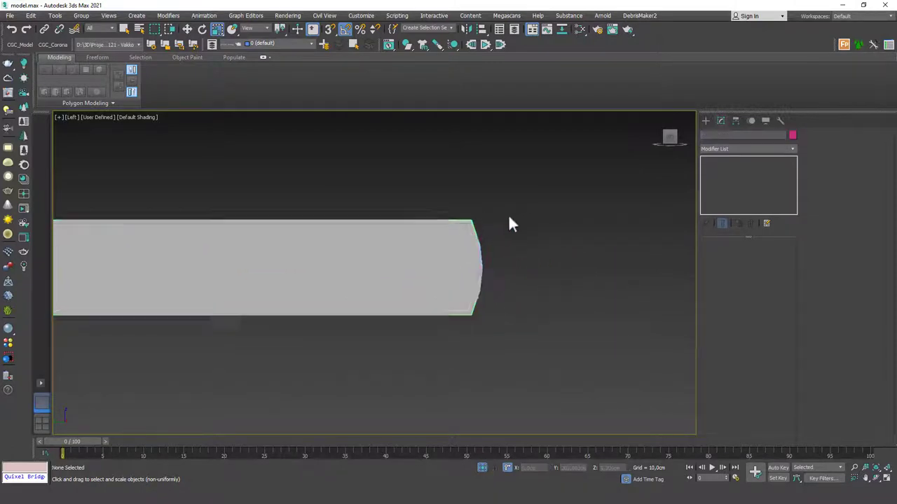
left_click(468, 234)
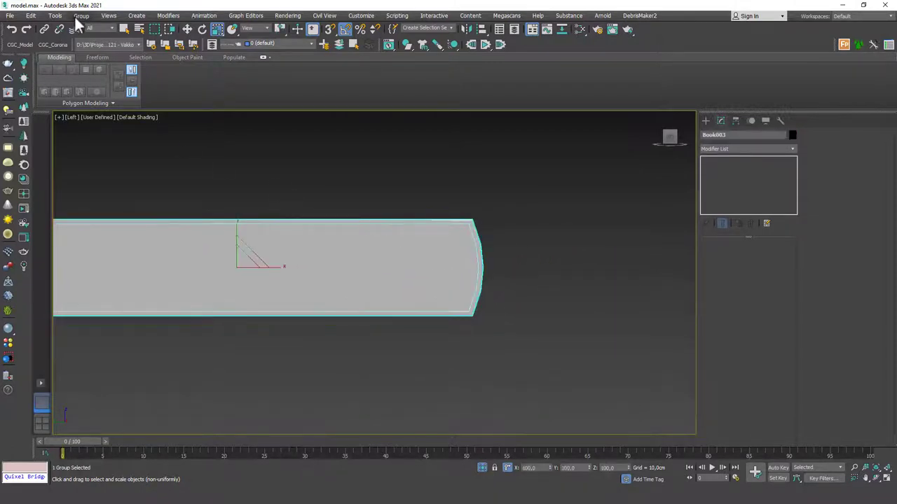
left_click(80, 16)
left_click(90, 63)
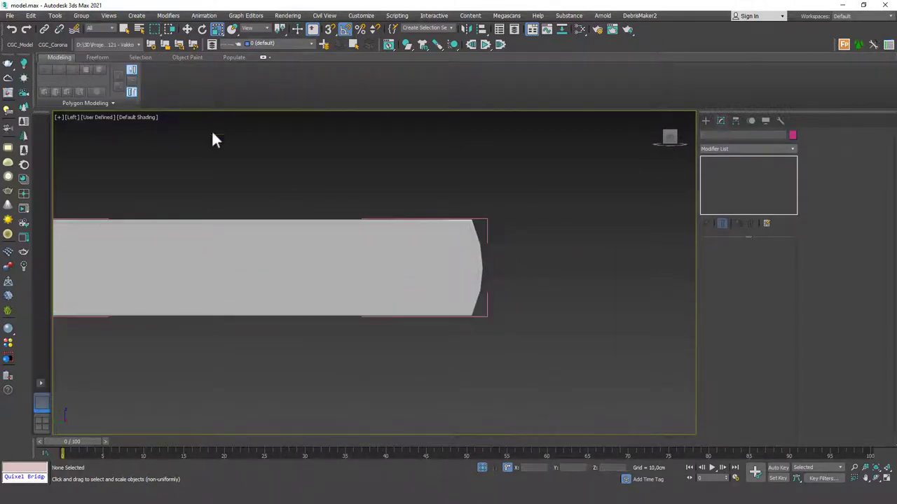
- Flatten the spine of Book003's cover by moving and scaling its spine vertices onto one straight line in Edit Poly
left_click(472, 245)
left_click(730, 177)
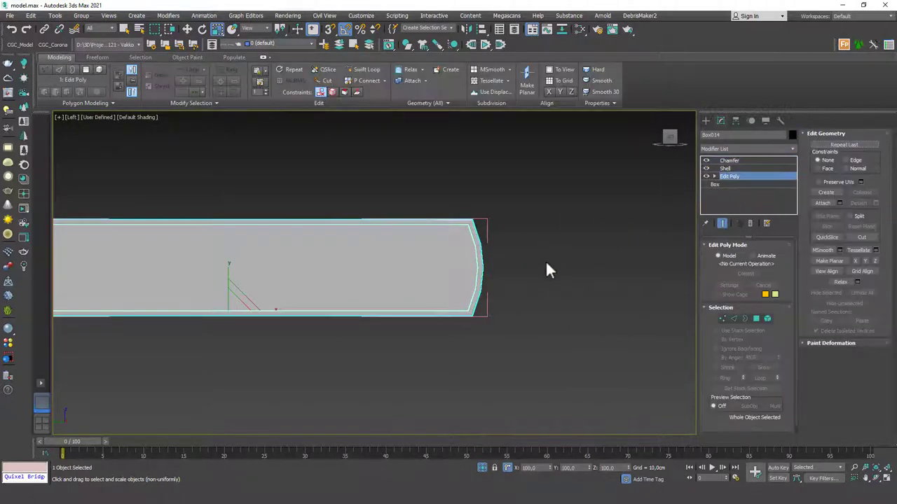
key("1")
left_click(722, 224)
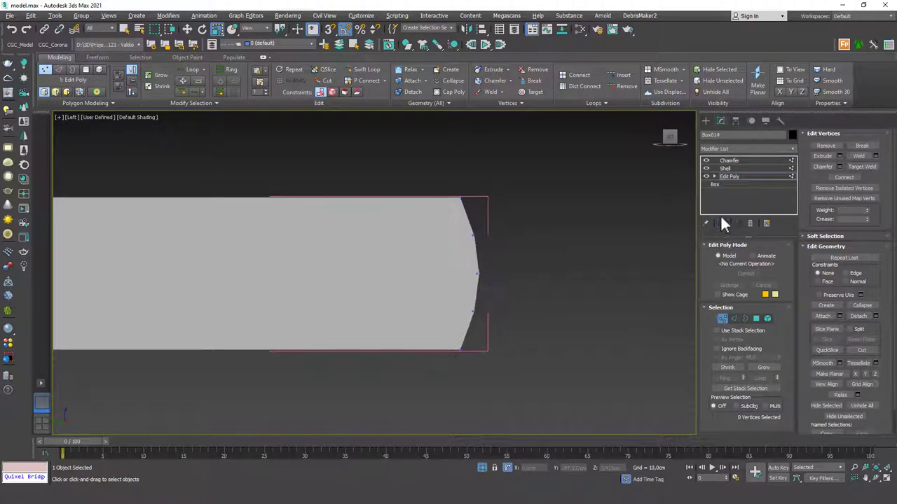
key("F4")
left_click_drag(519, 210, 439, 325)
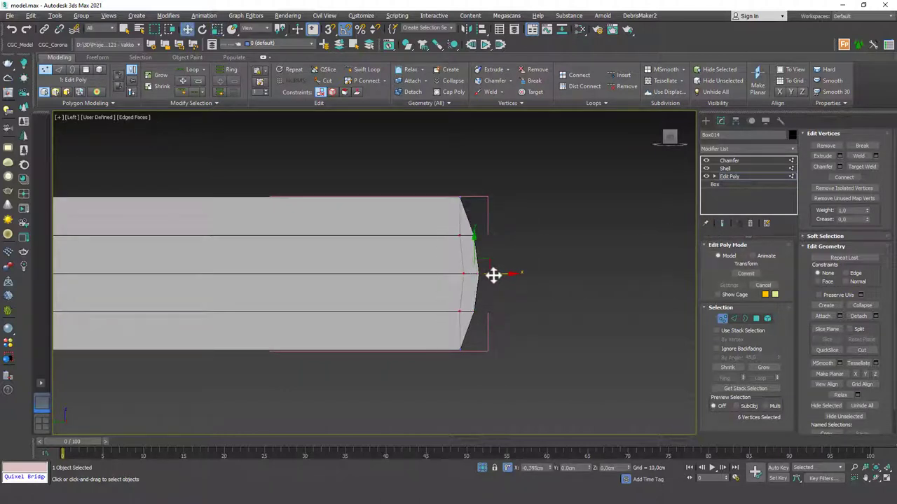
left_click_drag(495, 276, 487, 275)
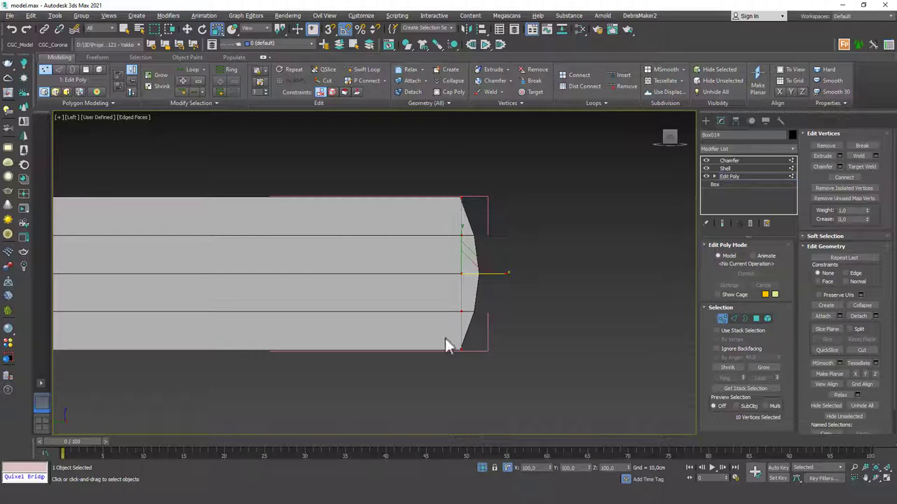
left_click(744, 176)
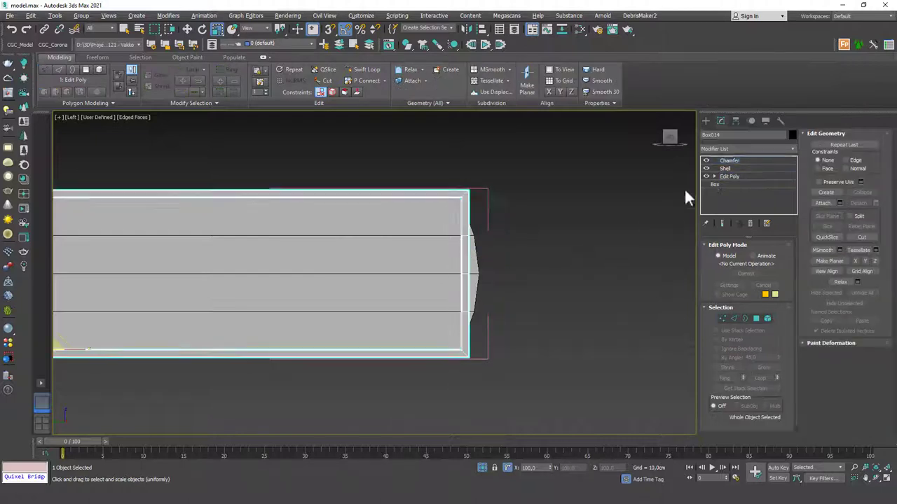
- Flatten the spine-side vertices of Book003's page block along X and move them inward to meet the straight cover spine
left_click(683, 188)
left_click(420, 268)
key("1")
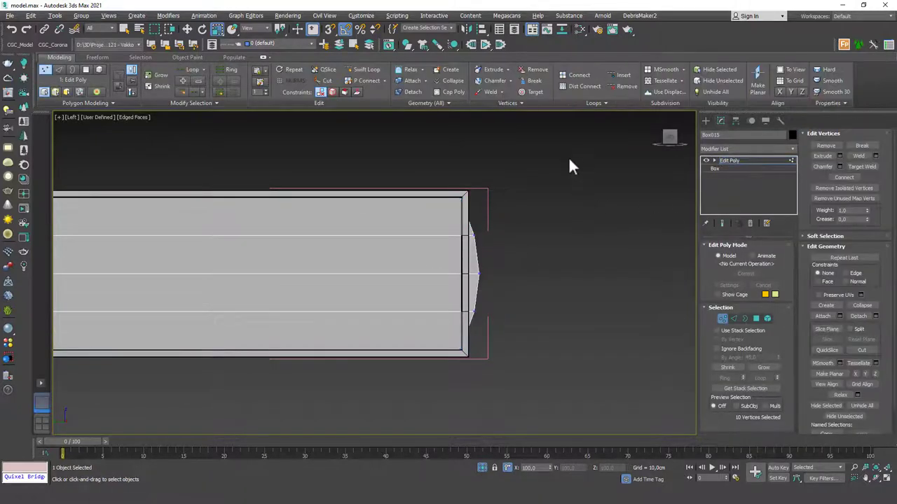
left_click_drag(517, 274, 131, 276)
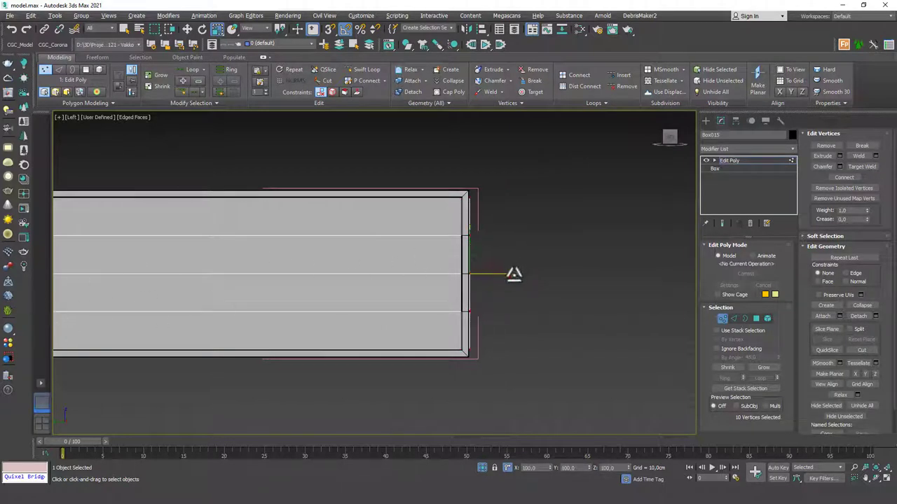
key("w")
left_click_drag(484, 274, 484, 275)
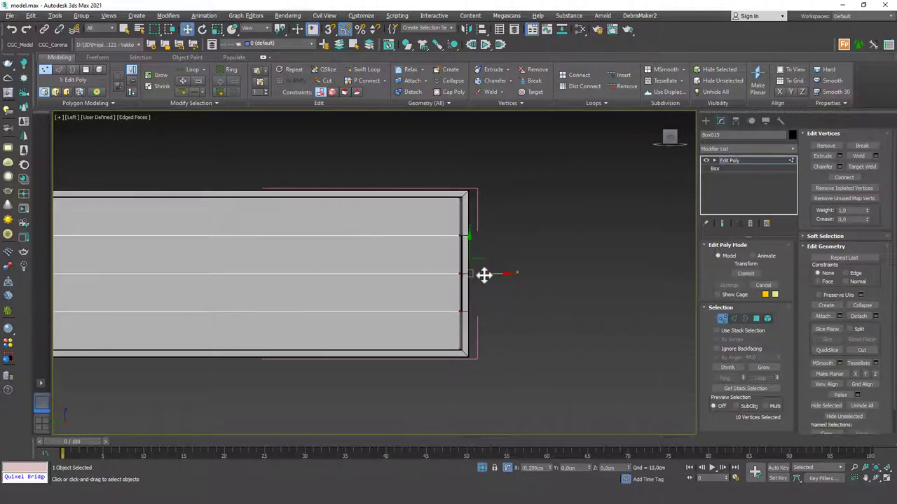
- Thin Book003's cover by scaling its whole element down along Z at the Edit Poly level
scroll(391, 298, "down", 4)
middle_click_drag(390, 298, 417, 261, "alt")
key("1")
left_click(484, 227)
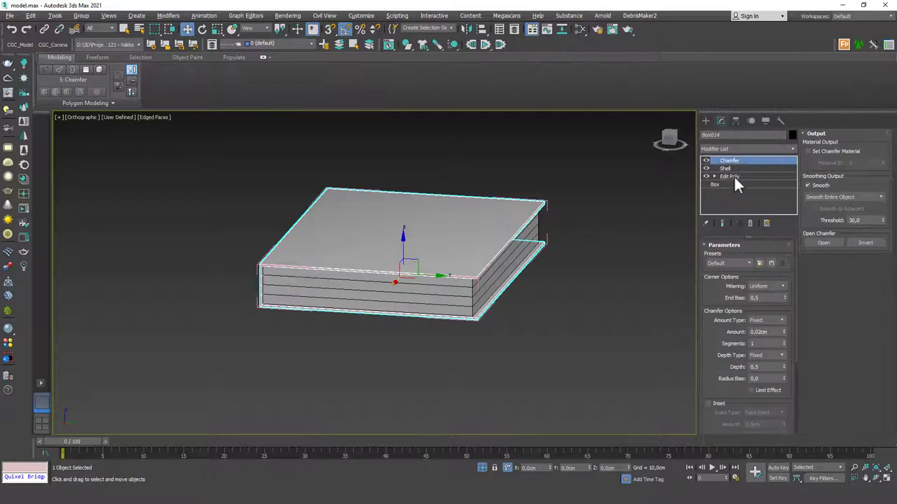
left_click(733, 176)
key("5")
key("r")
left_click_drag(331, 209, 328, 239)
key("6")
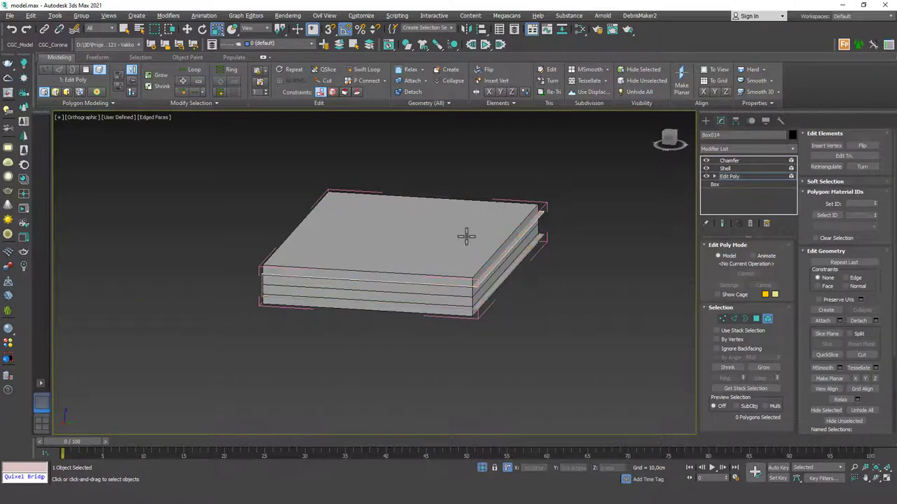
- Scale the element of Book003's page block down along Z until it fits between the thinner covers
left_click(456, 242)
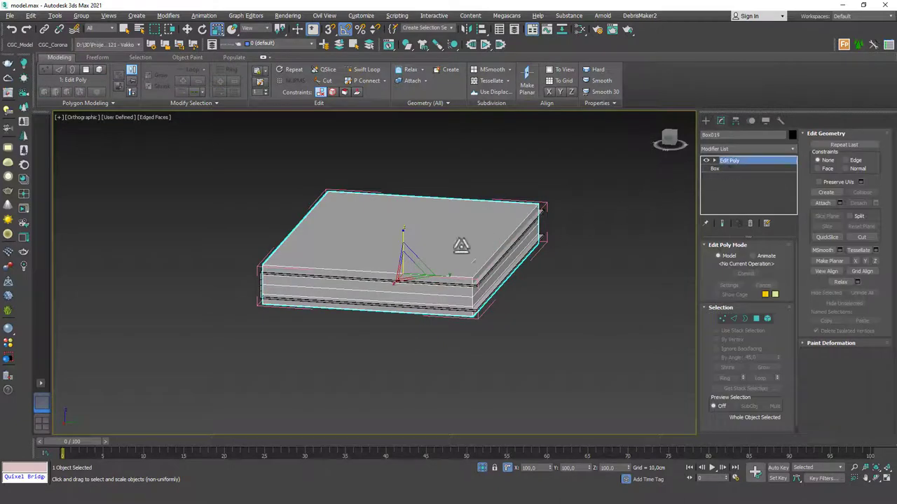
key("5")
left_click_drag(401, 218, 397, 245)
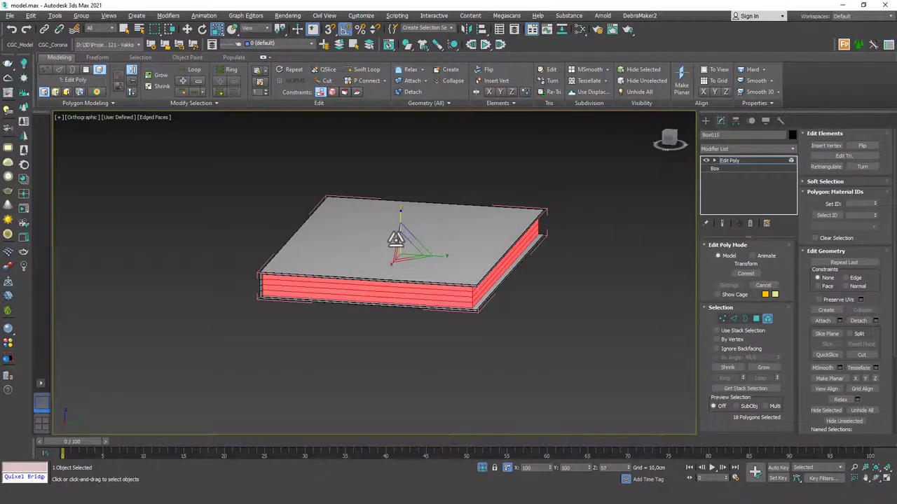
scroll(466, 236, "up", 5)
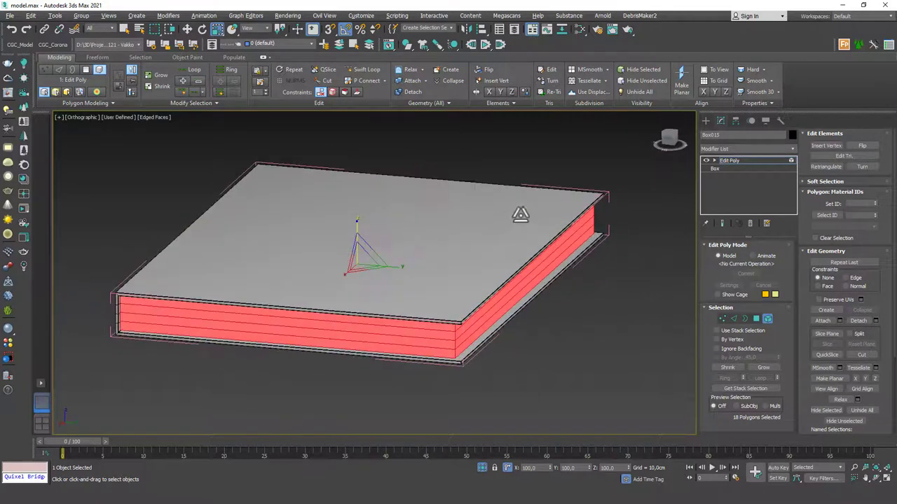
- Move the fore-edge vertices of Book003's cover inward to reduce its overhang beyond the pages
left_click(652, 173)
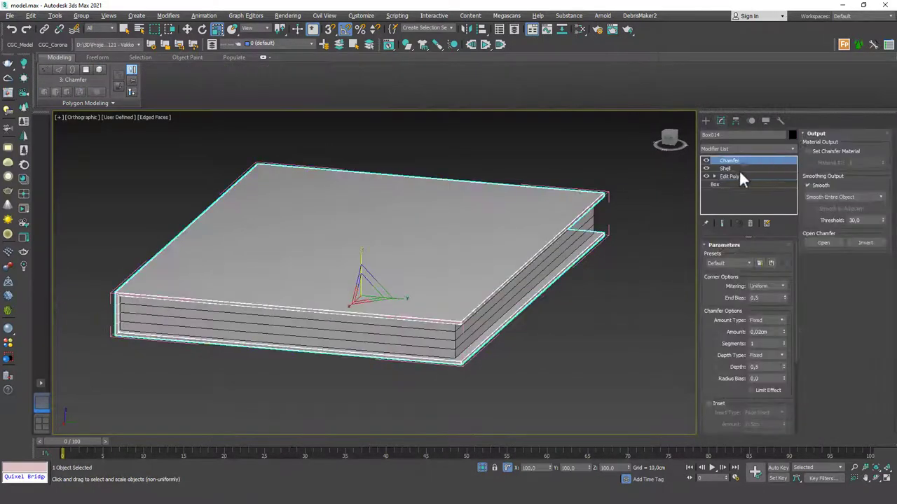
key("1")
middle_click_drag(620, 232, 525, 255, "alt")
left_click_drag(638, 164, 459, 388)
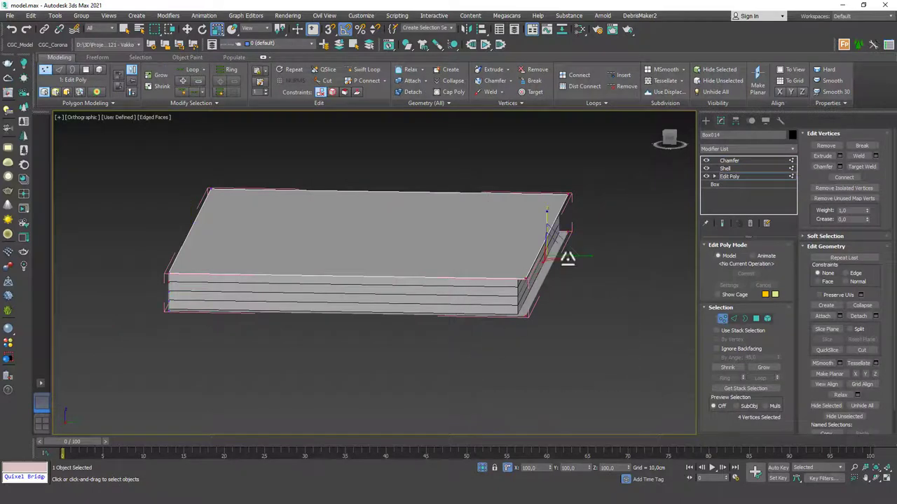
key("w")
left_click_drag(578, 255, 571, 256)
- Move the end vertices at both the head and tail of Book003's cover inward toward the page block, and return to Chamfer
middle_click_drag(571, 256, 399, 224, "alt")
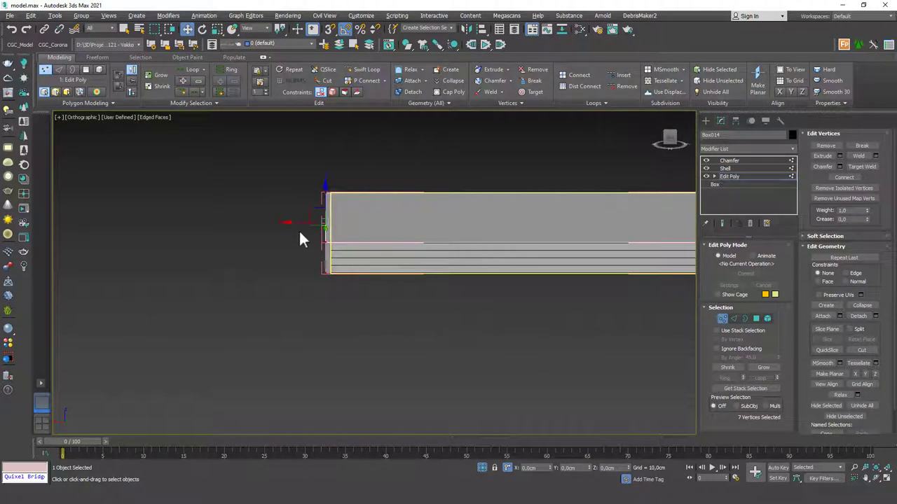
left_click_drag(298, 223, 303, 224)
middle_click_drag(566, 219, 386, 252)
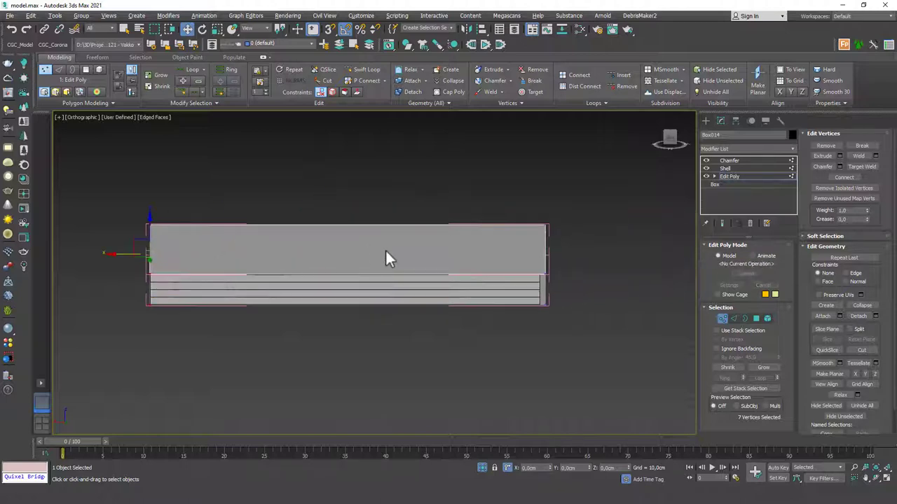
left_click_drag(596, 366, 595, 365)
left_click_drag(524, 253, 518, 255)
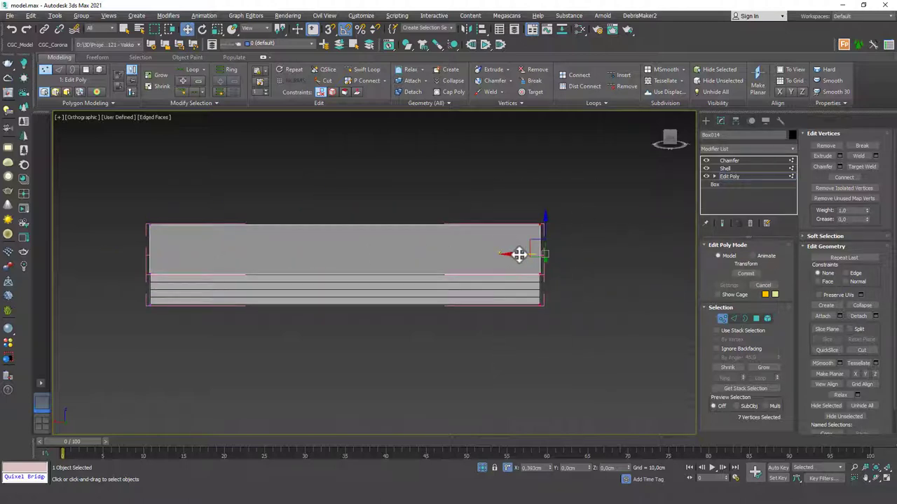
left_click(729, 160)
- Lower the outer amount of the Shell modifier on Book003's cover to make the boards thinner
middle_click_drag(496, 250, 359, 247, "alt")
scroll(358, 246, "up", 5)
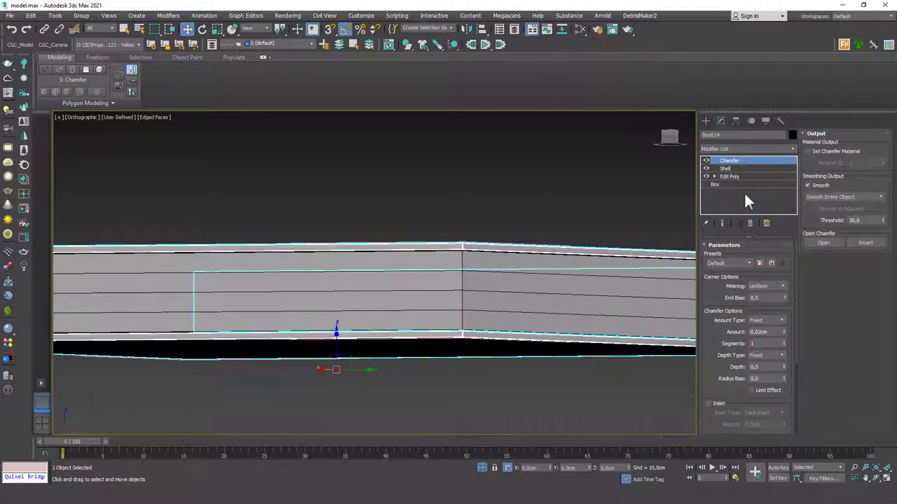
left_click(748, 168)
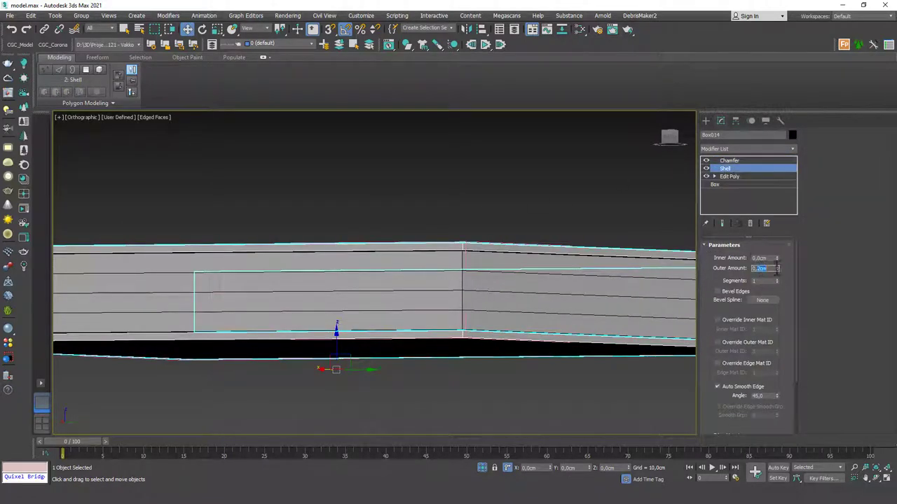
type("1")
key("Return")
middle_click_drag(511, 261, 489, 262)
left_click(452, 219)
- Show the book in perspective without edged faces, select its parts, and close the open Book003 group
scroll(351, 269, "down", 6)
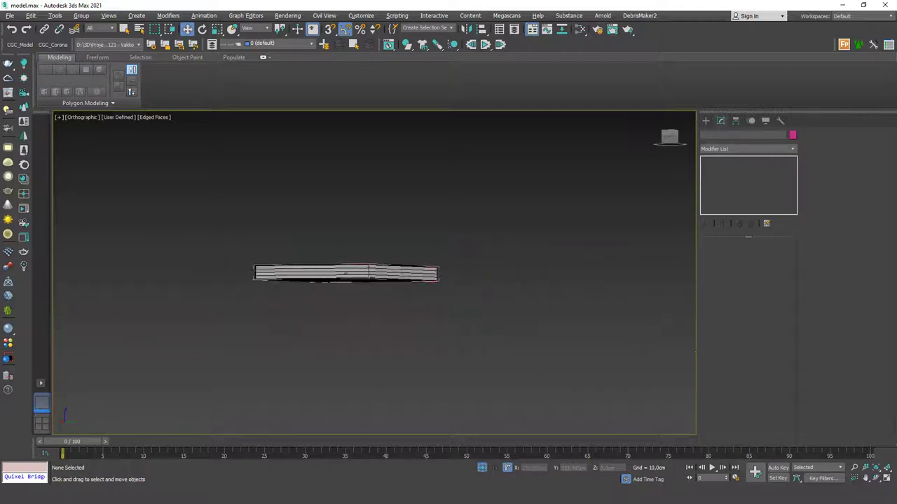
middle_click_drag(346, 273, 416, 279, "alt")
key("z")
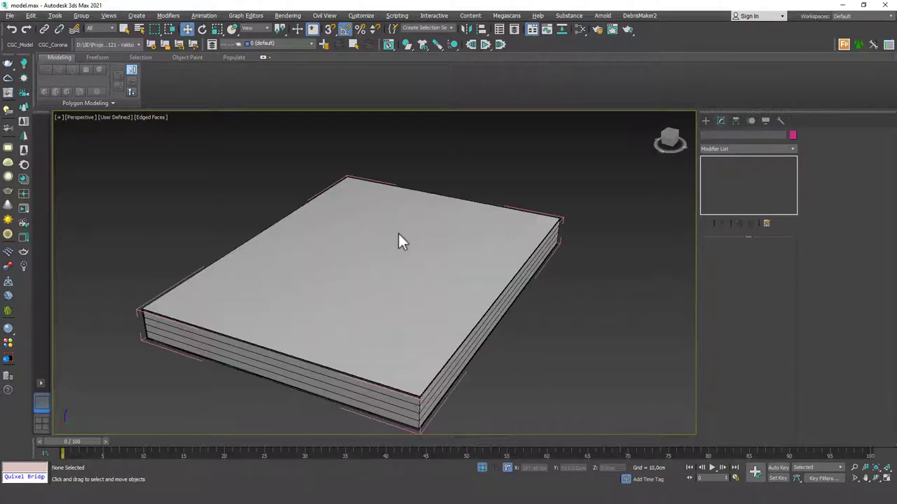
key("p")
key("F4")
scroll(480, 343, "down", 4)
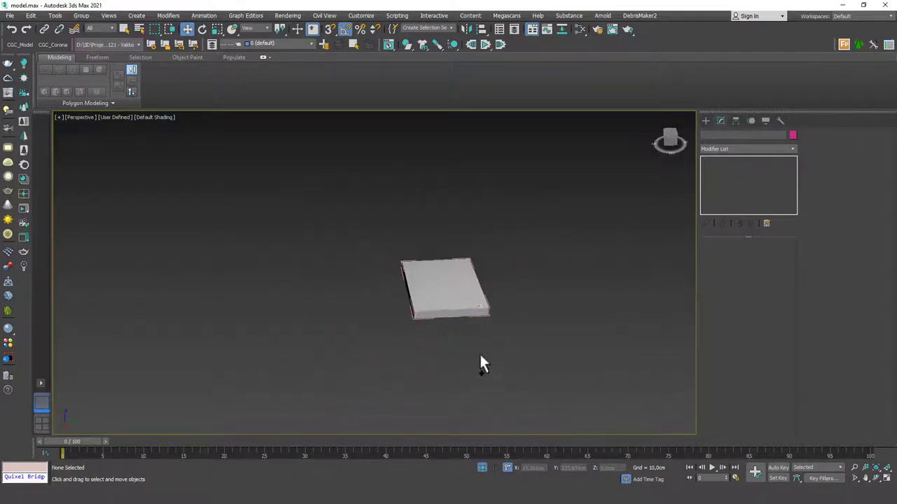
left_click(473, 258)
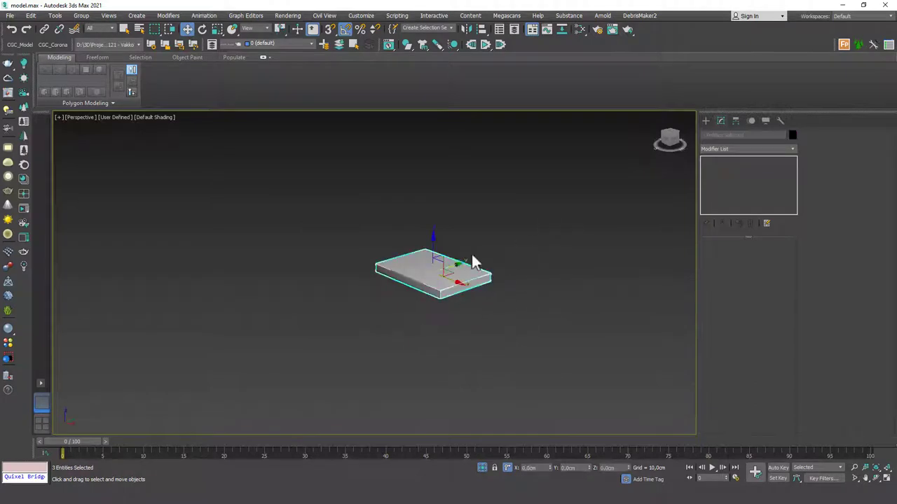
right_click(478, 249)
right_click(489, 207, "ctrl")
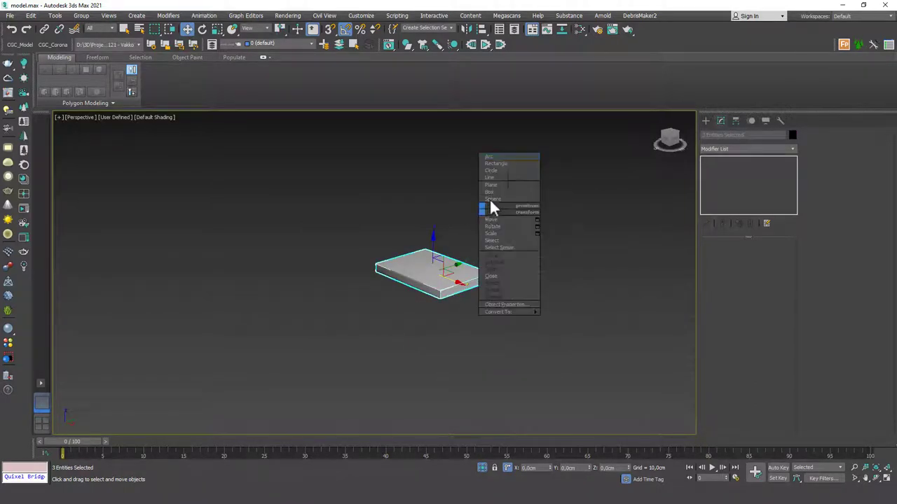
left_click(81, 16)
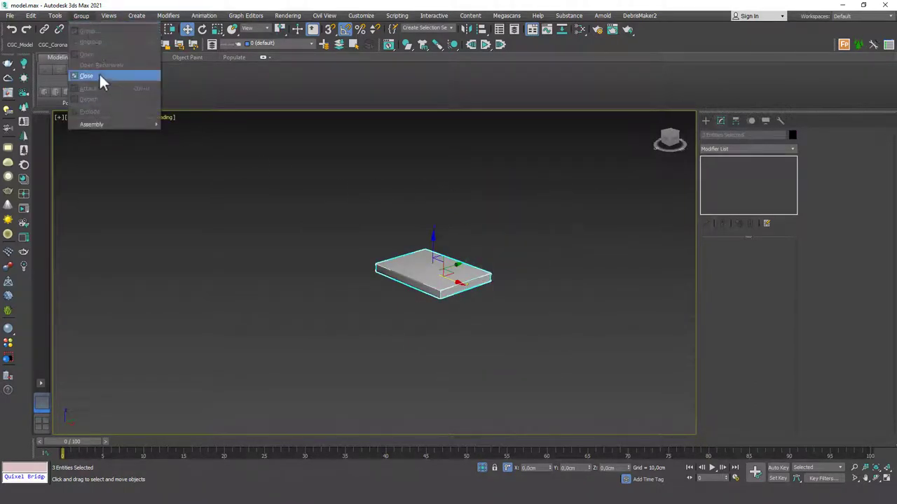
left_click(99, 73)
left_click(524, 229)
- End isolation to bring back the rest of the scene, and display it in wireframe around the books
right_click(507, 237)
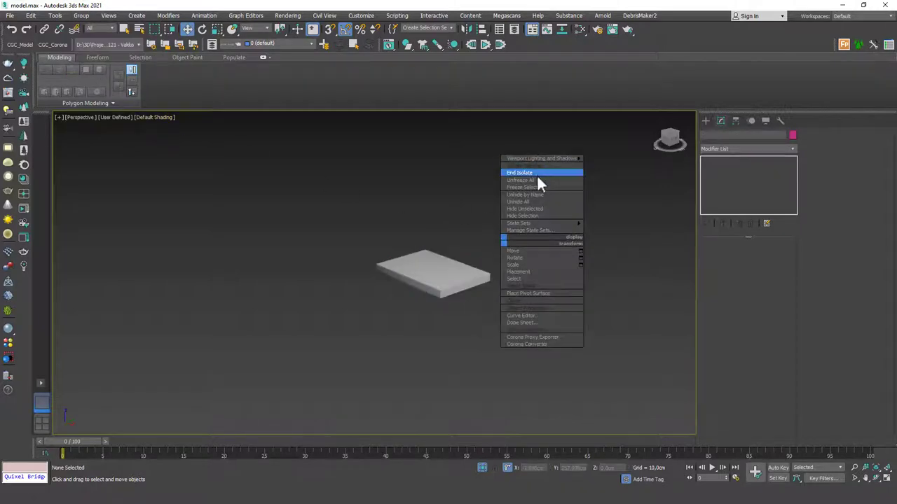
left_click(536, 174)
middle_click_drag(383, 209, 405, 240, "alt")
key("F3")
middle_click_drag(466, 283, 430, 270)
- Select the parts of the middle book and close its open group, Book002
left_click_drag(460, 262, 444, 294)
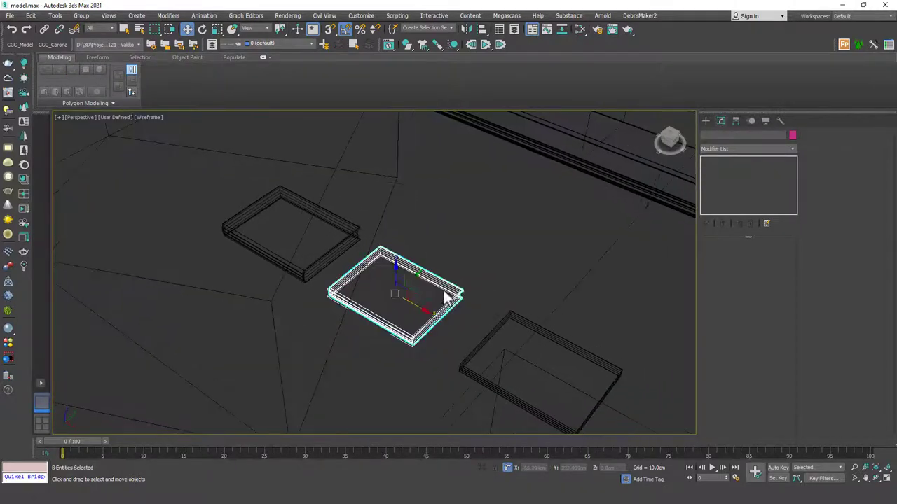
right_click(446, 233, "ctrl")
left_click(468, 299)
left_click(472, 291)
- Select all three book groups together with the large wall behind them, and isolate the selection in shaded view
left_click(456, 297)
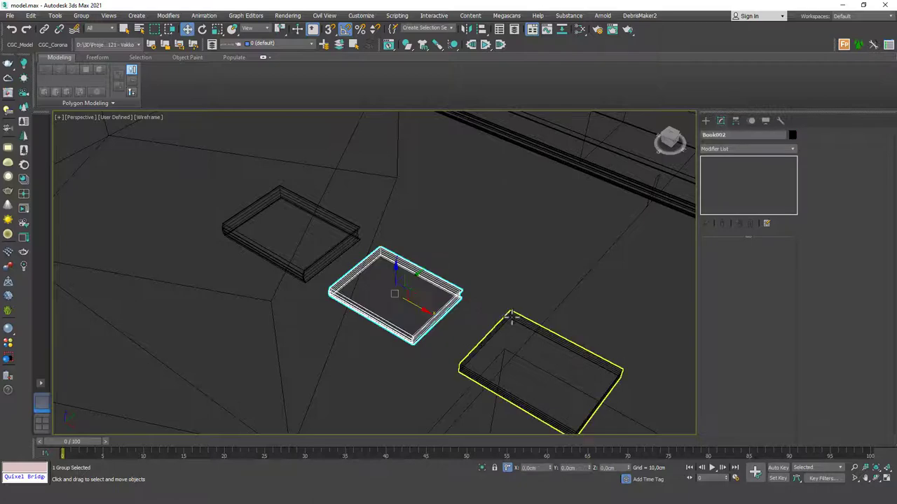
left_click(512, 316, "ctrl")
left_click(346, 236, "ctrl")
middle_click_drag(431, 234, 390, 315)
scroll(430, 268, "down", 5)
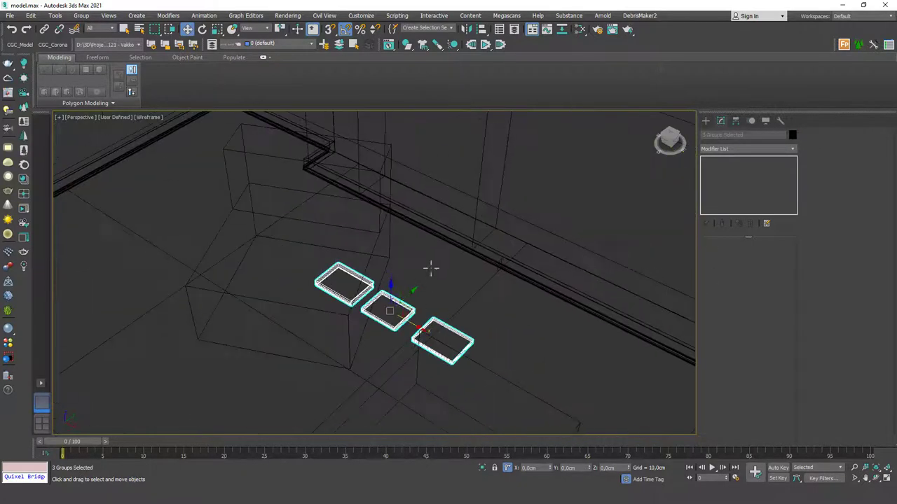
key("F3")
mouse_move(431, 268)
middle_mouse_down("alt")
mouse_move(477, 237)
mouse_move(432, 239)
middle_mouse_up("alt")
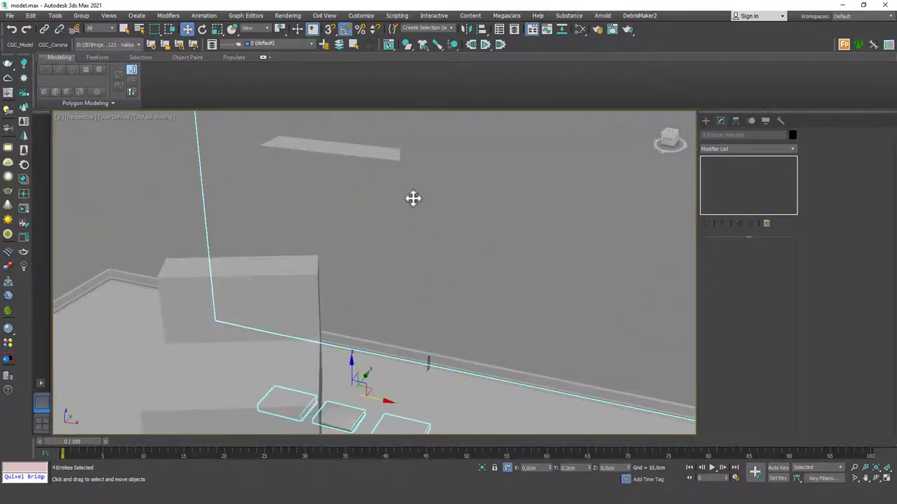
scroll(403, 238, "down", 5)
left_click(610, 316)
scroll(364, 373, "down", 3)
scroll(364, 373, "up", 10)
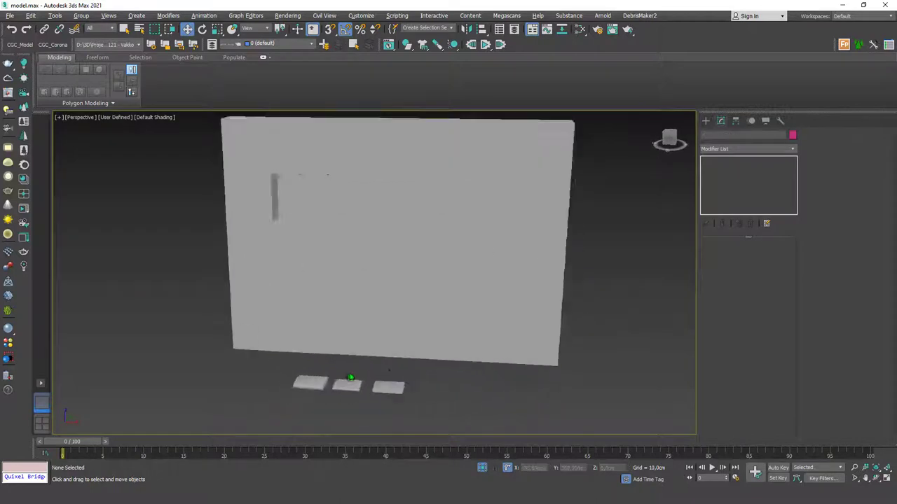
- Check the three book groups by selecting Book1, Book002 and Book003 in turn and comparing their shapes
left_click(315, 322)
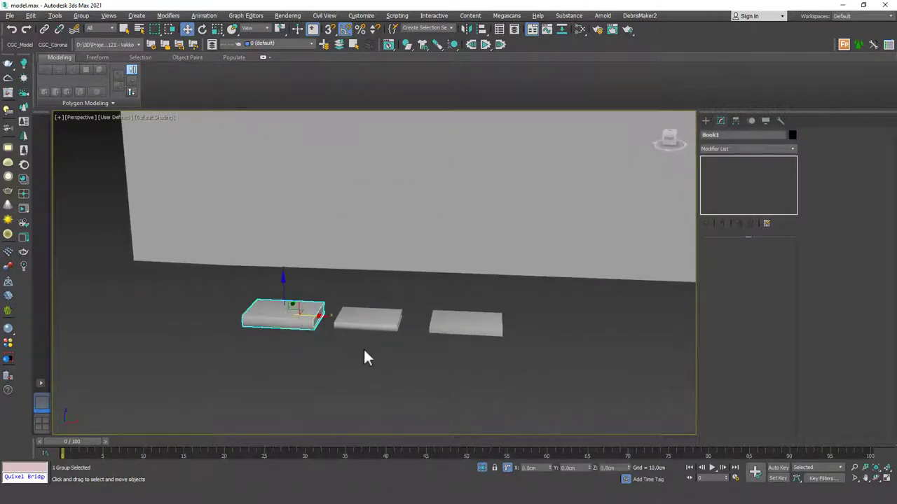
left_click(368, 322)
left_click(466, 326)
middle_click_drag(466, 329, 312, 294, "alt")
left_click(317, 287)
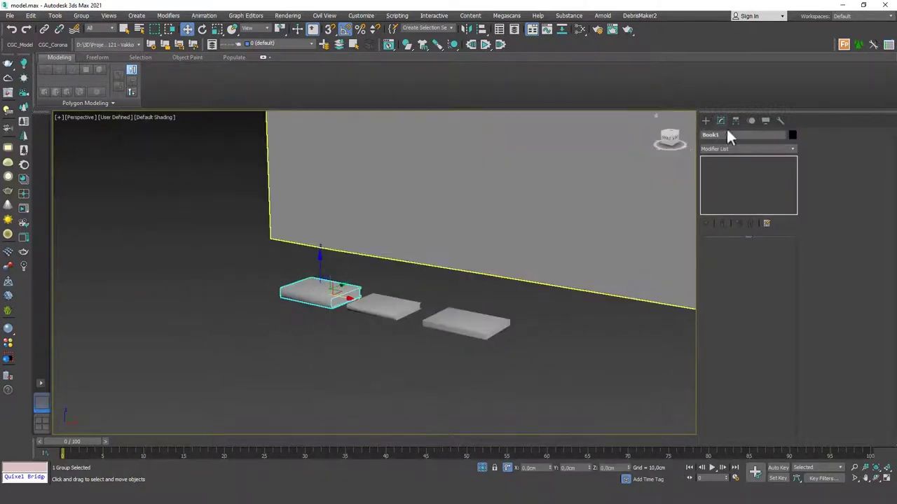
left_click(386, 308)
left_click(489, 344)
middle_click_drag(516, 326, 506, 292)
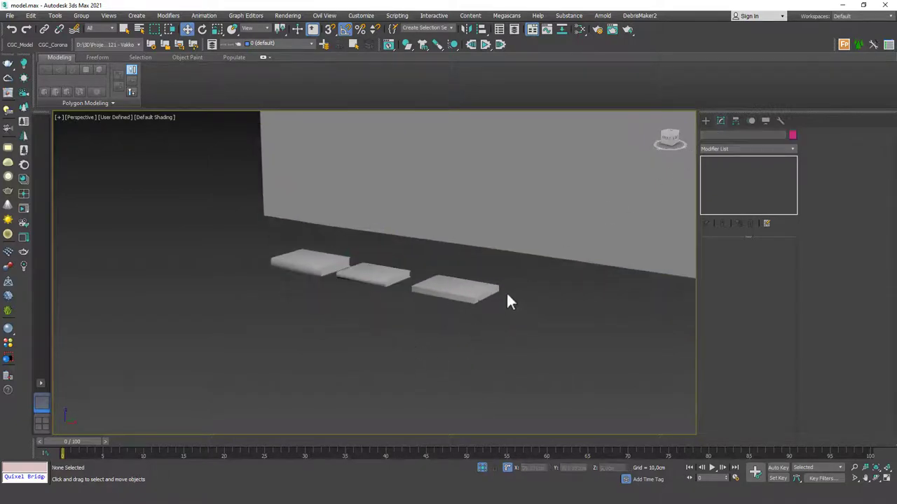
left_click(463, 294)
middle_click_drag(382, 263, 391, 315)
middle_click_drag(391, 315, 380, 317, "alt")
scroll(400, 322, "up", 5)
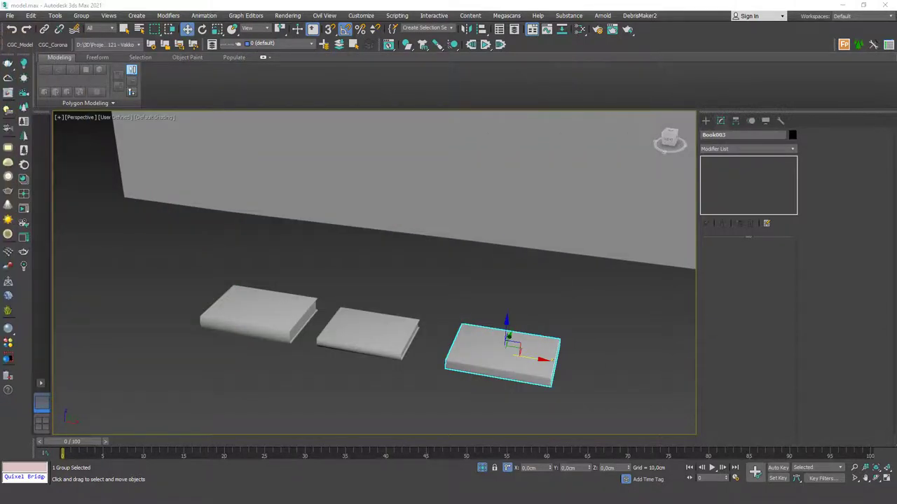
- Rotate Book003, Book002 and Book1 one after another so that each book stands upright
middle_click_drag(532, 344, 524, 271)
scroll(530, 301, "up", 3)
scroll(524, 270, "down", 3)
key("e")
left_click_drag(526, 261, 569, 275)
left_click(404, 271)
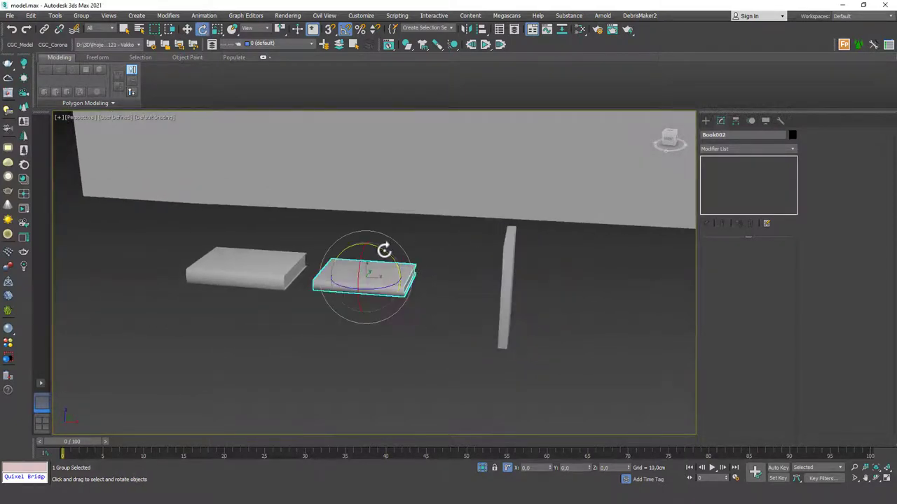
left_click_drag(383, 250, 400, 280)
left_click(215, 243)
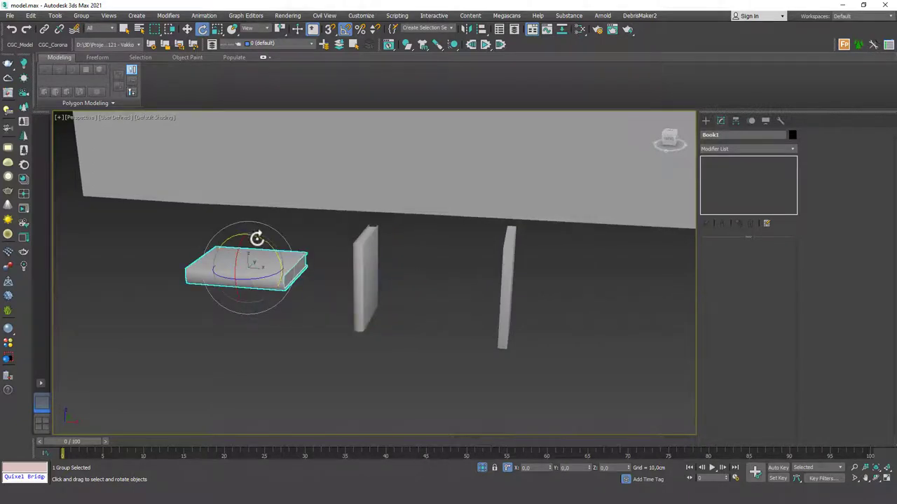
left_click_drag(257, 239, 294, 260)
middle_click_drag(301, 260, 380, 305, "alt")
scroll(389, 273, "down", 3)
left_click(381, 305)
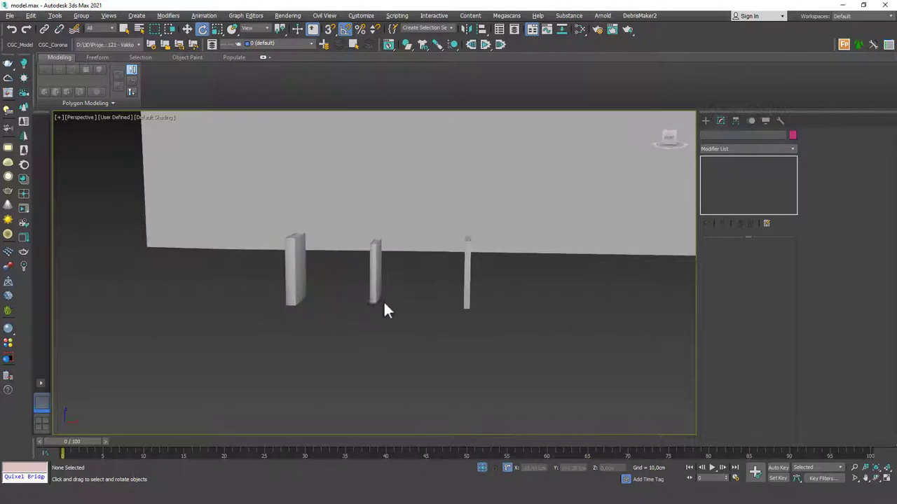
- Select the Book1 group and switch to adjusting only its pivot
scroll(383, 301, "up", 4)
left_click(267, 291)
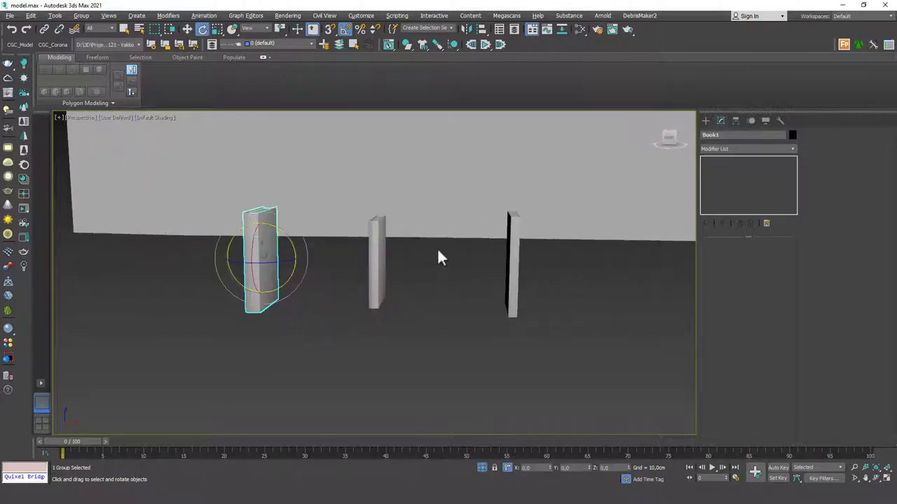
left_click(735, 121)
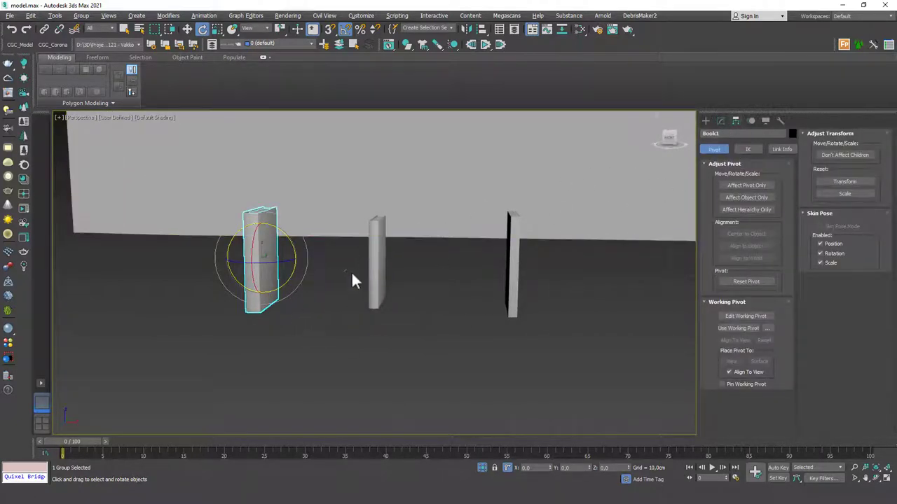
left_click(743, 186)
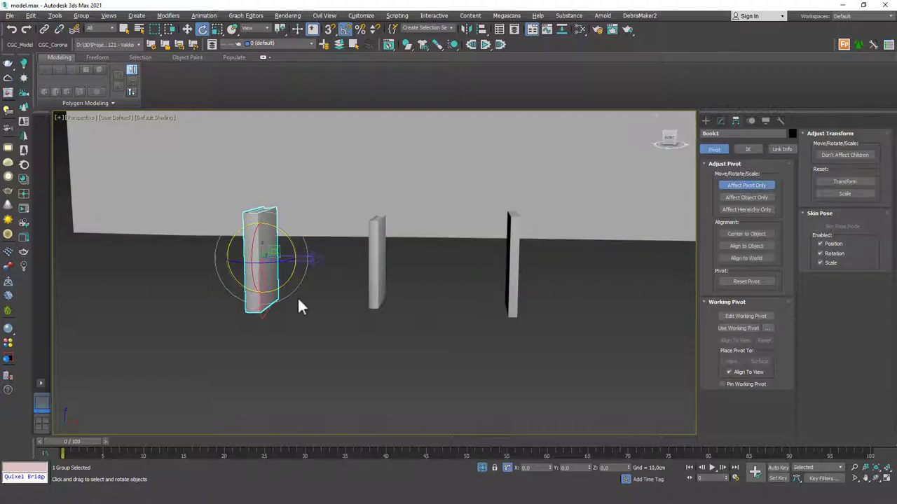
- Align Book1's pivot point to the minimum of the book's cover box in Z position only
scroll(310, 234, "up", 5)
scroll(324, 228, "down", 2)
middle_click_drag(325, 229, 322, 235)
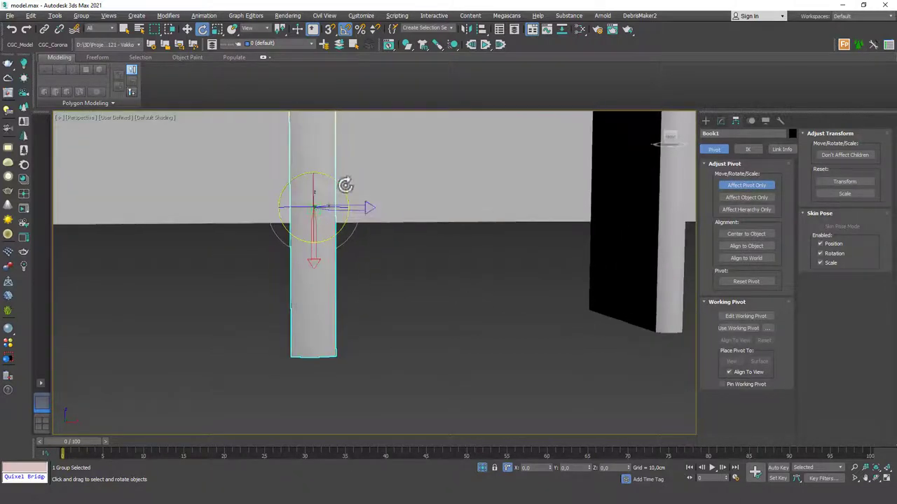
middle_click_drag(327, 353, 328, 276, "alt")
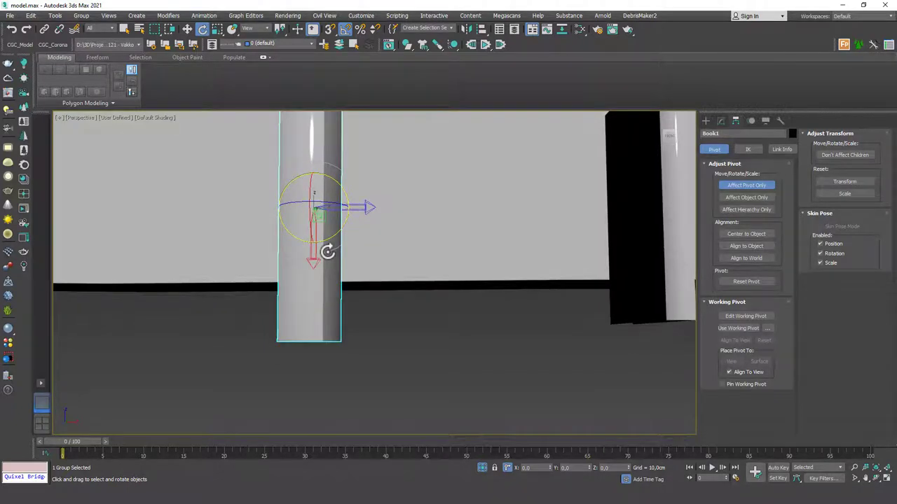
middle_click_drag(400, 275, 382, 270, "alt")
key("alt+a")
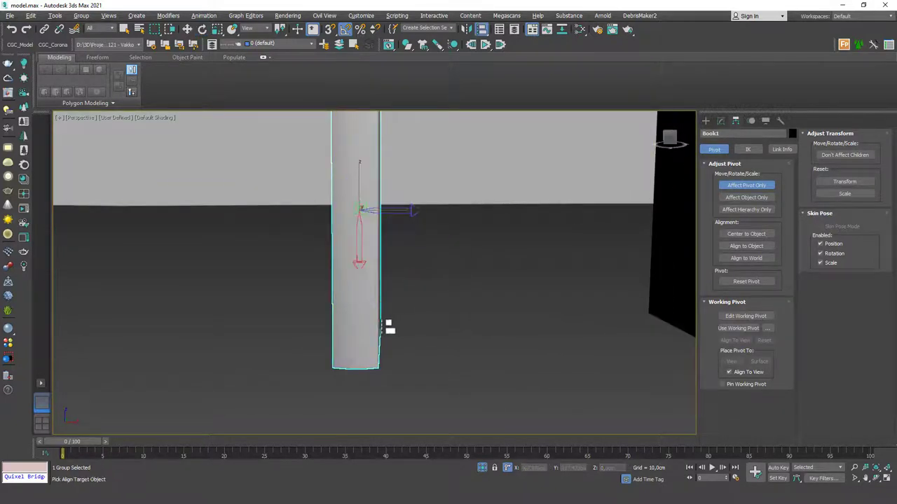
middle_click_drag(397, 343, 330, 375, "alt")
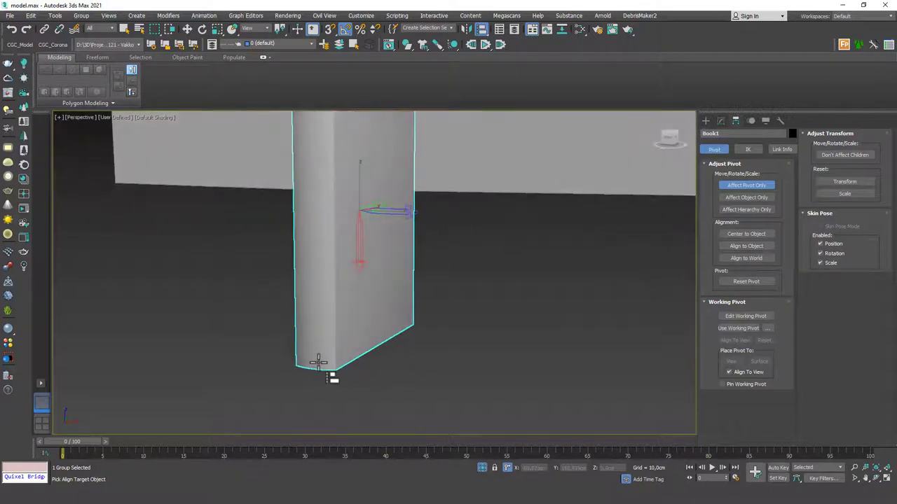
left_click(330, 371)
left_click_drag(459, 147, 515, 129)
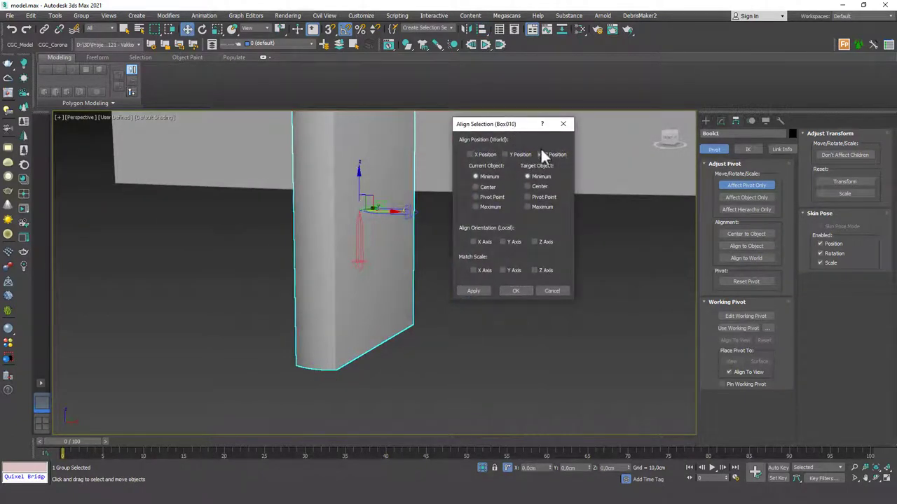
left_click(489, 197)
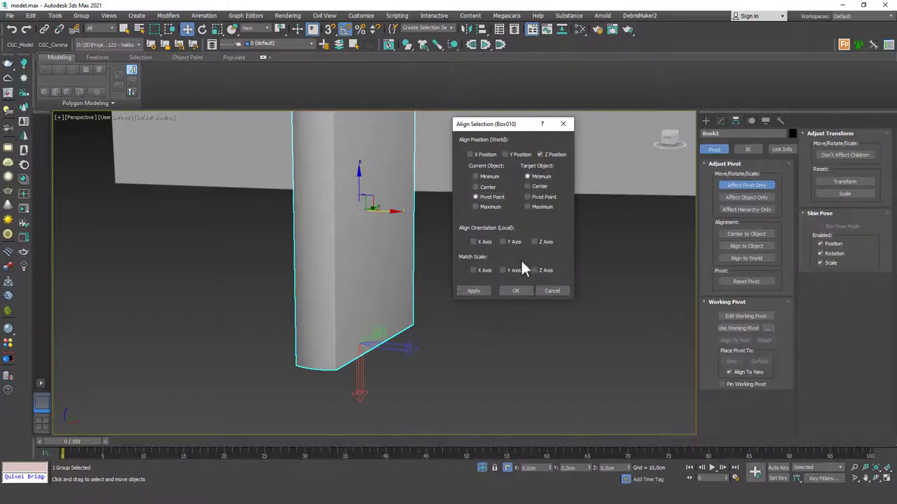
left_click(516, 291)
- Rotate Book1's pivot so that its Z axis points straight up
key("r")
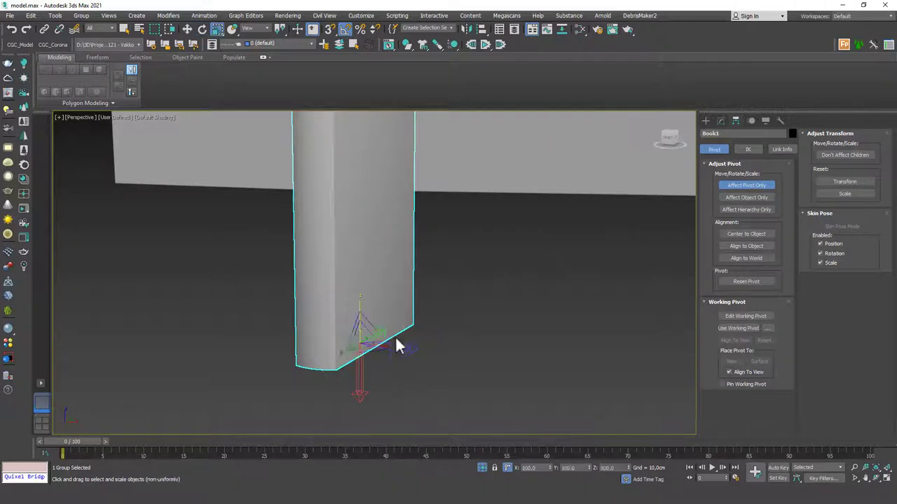
mouse_move(376, 333)
middle_mouse_down("alt")
mouse_move(391, 341)
mouse_move(402, 320)
mouse_move(397, 332)
mouse_move(375, 317)
mouse_move(346, 330)
mouse_move(383, 335)
mouse_move(371, 320)
mouse_move(377, 334)
middle_mouse_up("alt")
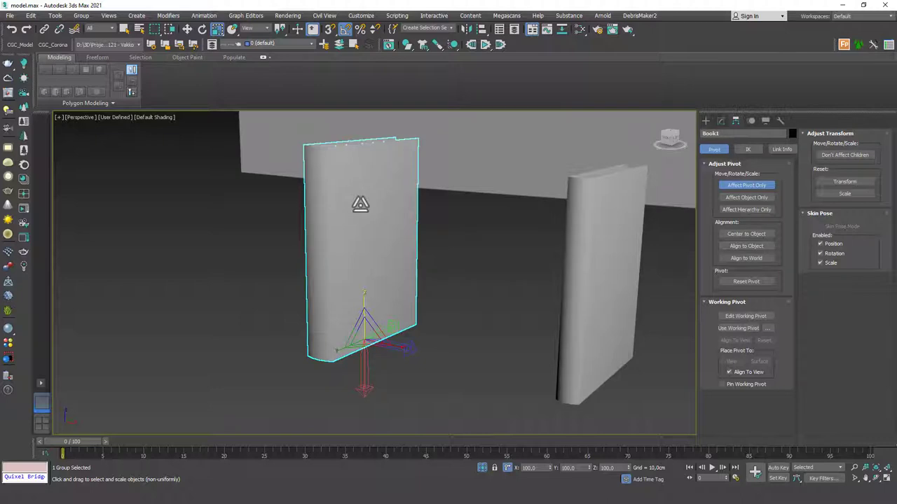
middle_click_drag(376, 315, 386, 312, "alt")
key("e")
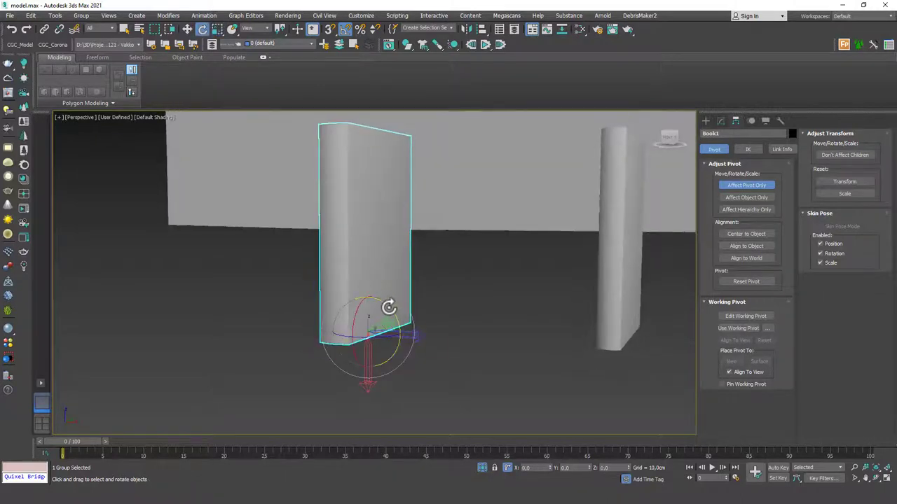
left_click_drag(389, 308, 367, 273)
- Align Book002's pivot point to the book's minimum in Z position and rotate the pivot so its Z axis points up
middle_click_drag(433, 278, 347, 293, "alt")
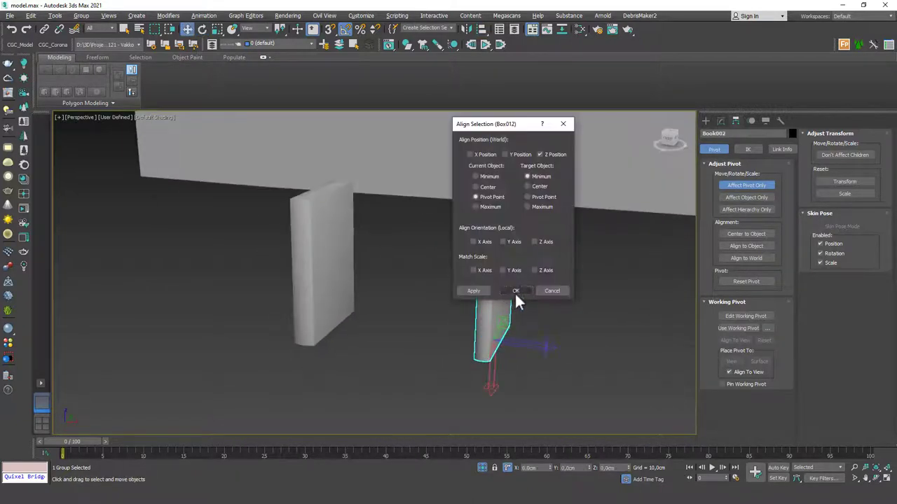
left_click(517, 293)
key("e")
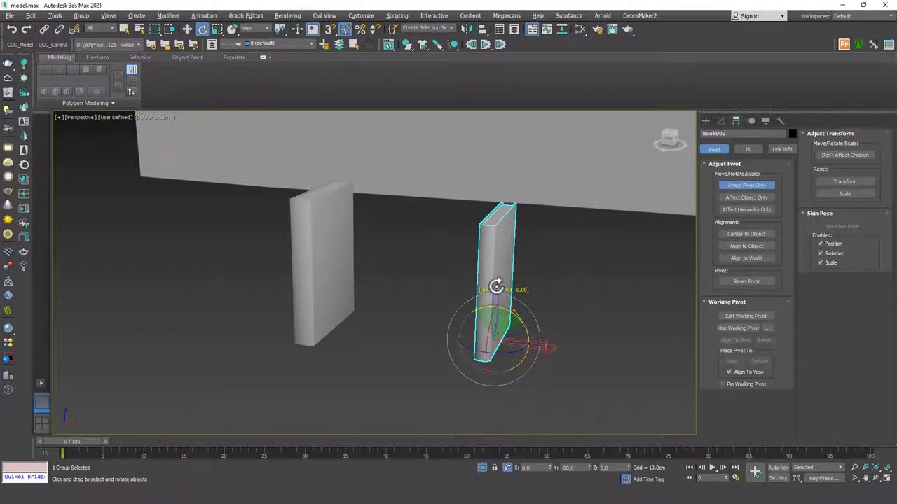
- Align Book003's pivot point to the base of the book in Z and rotate the pivot so its Z axis points up
middle_click_drag(514, 278, 448, 242)
scroll(455, 259, "down", 3)
left_click(542, 287)
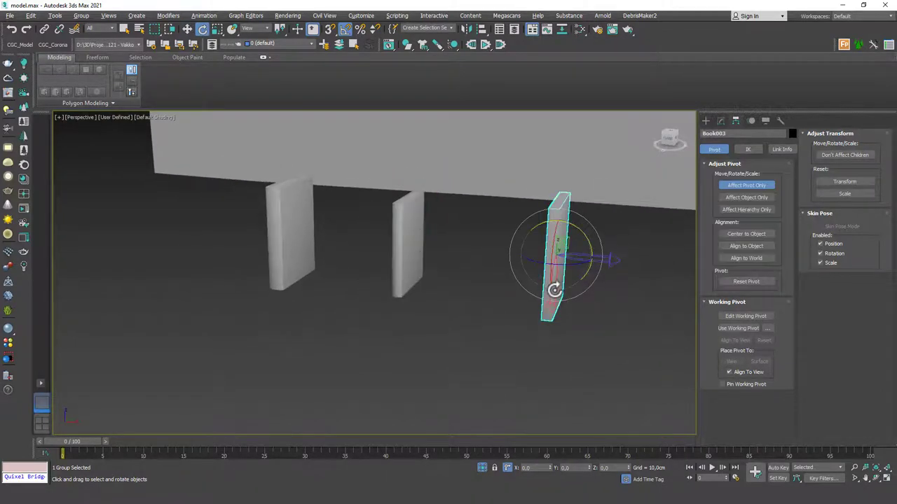
key("alt+a")
left_click(572, 306)
left_click(522, 292)
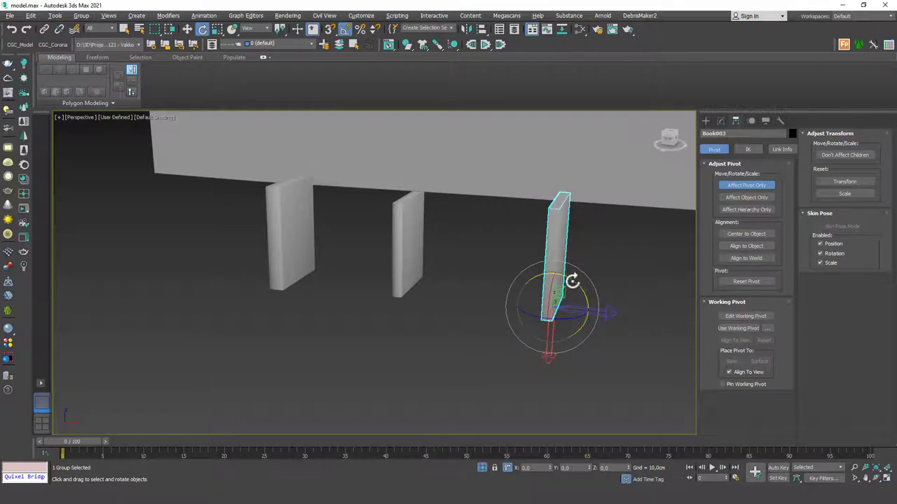
left_click_drag(572, 281, 544, 257)
middle_click_drag(555, 251, 513, 280, "alt")
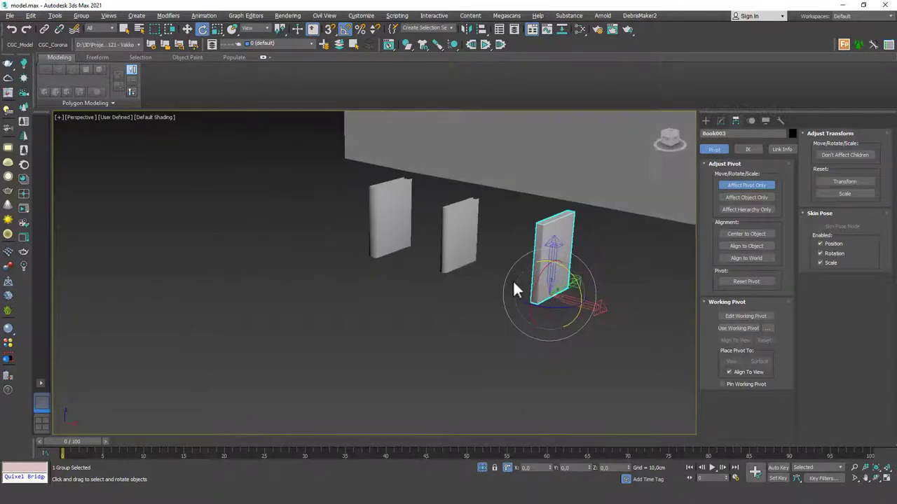
- Select all three book groups and turn off pivot-only adjustment
key("w")
key("e")
key("r")
left_click(599, 274)
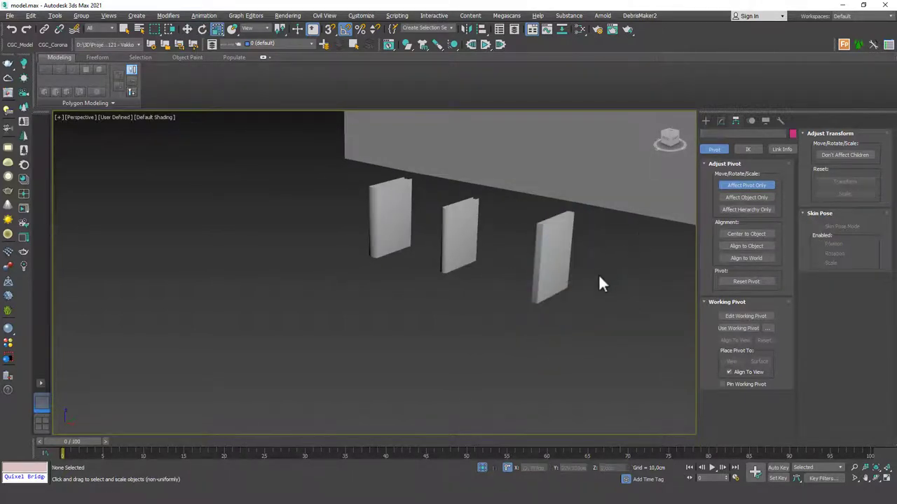
left_click_drag(598, 273, 406, 263)
left_click_drag(364, 225, 362, 221, "ctrl")
left_click(757, 185)
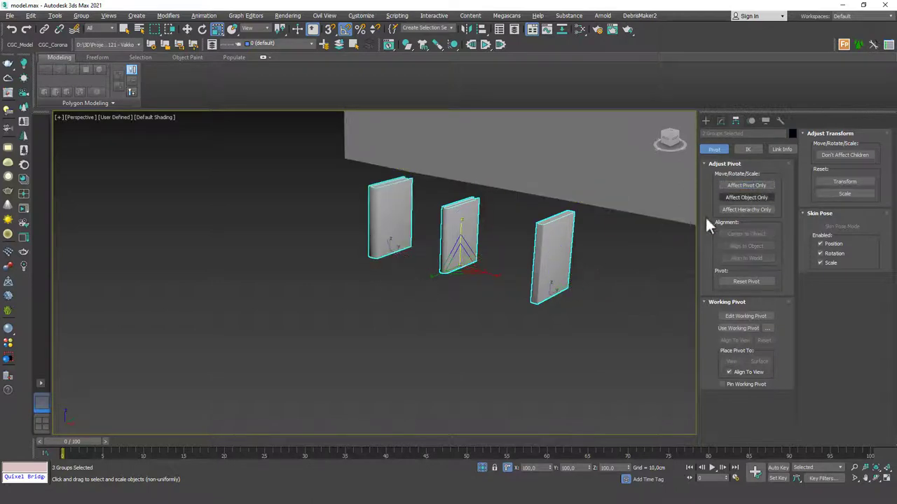
- Clone Book1 along X as three instances standing side by side, spaced one book thickness apart
left_click(489, 266)
middle_click_drag(487, 267, 482, 330, "alt")
scroll(417, 328, "down", 1)
scroll(355, 309, "up", 5)
middle_click_drag(355, 309, 376, 309)
left_click_drag(341, 299, 280, 328)
key("w")
middle_click_drag(301, 321, 329, 301, "alt")
scroll(329, 300, "up", 4)
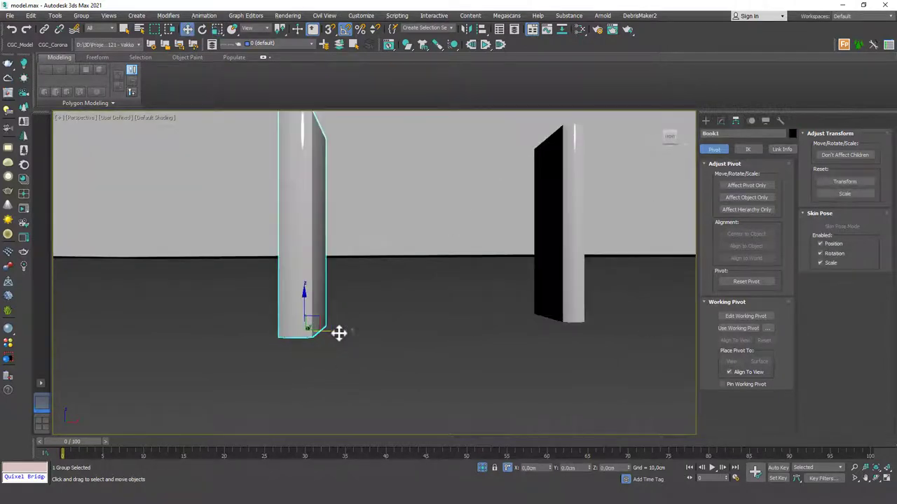
left_click_drag(340, 332, 368, 329, "shift")
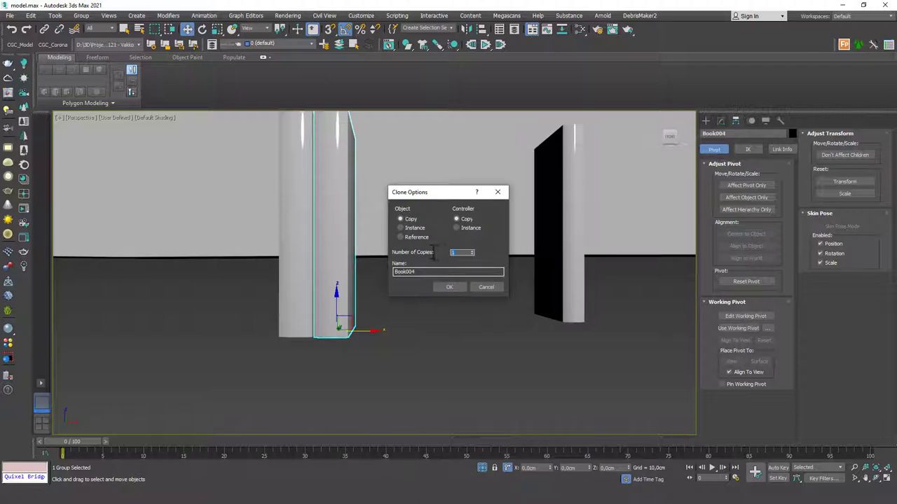
left_click(416, 228)
left_click(449, 286)
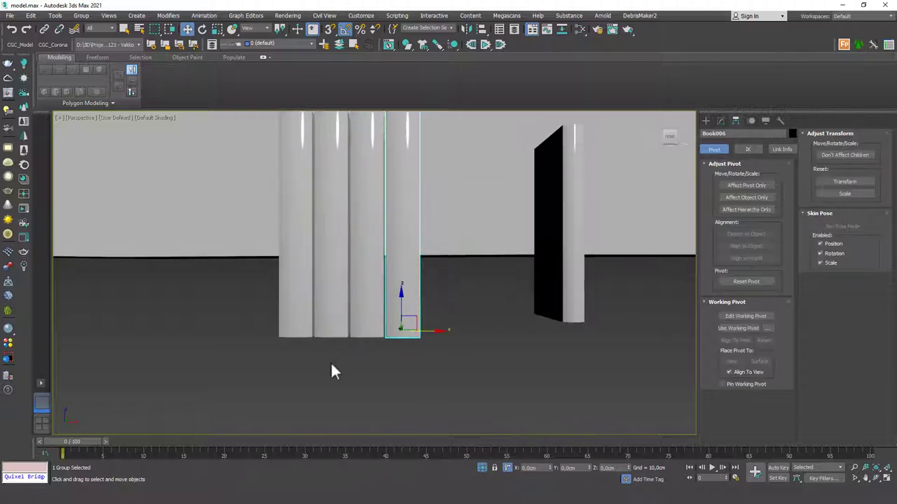
- Rotate the four identical Book1 books around their bases so that they all lean slightly to the same side
left_click(385, 340)
scroll(386, 339, "down", 3)
middle_click_drag(384, 334, 375, 309, "alt")
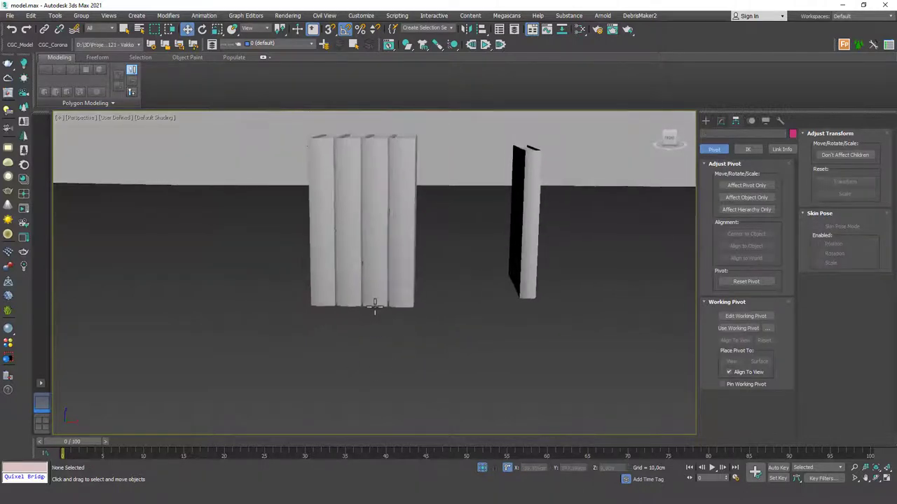
left_click(320, 257)
key("e")
middle_click_drag(320, 257, 359, 288)
scroll(344, 250, "up", 2)
left_click_drag(362, 281, 395, 284)
left_click(373, 249)
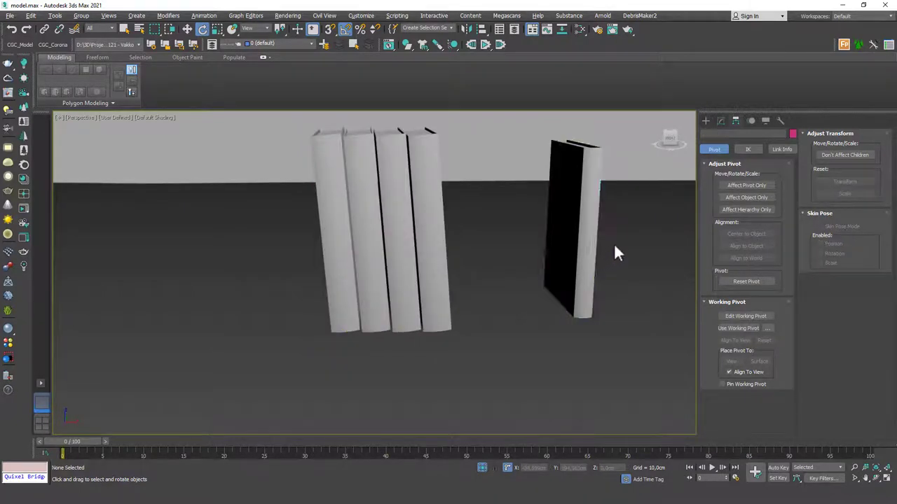
- Move Book002 along X to the end of the leaning row and tilt it to match the other books
left_click(590, 256)
middle_click_drag(554, 266, 538, 268, "alt")
key("w")
left_click_drag(593, 300, 480, 296)
key("e")
key("w")
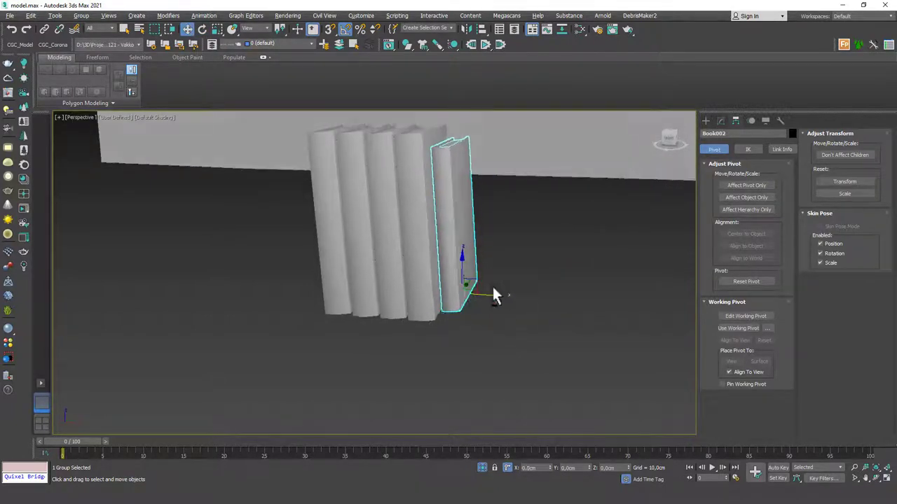
- Move Book002 tight against the last leaning book and, in the Front view, lower it to the row's base level
middle_click_drag(493, 289, 443, 300, "alt")
left_click_drag(487, 288, 469, 292)
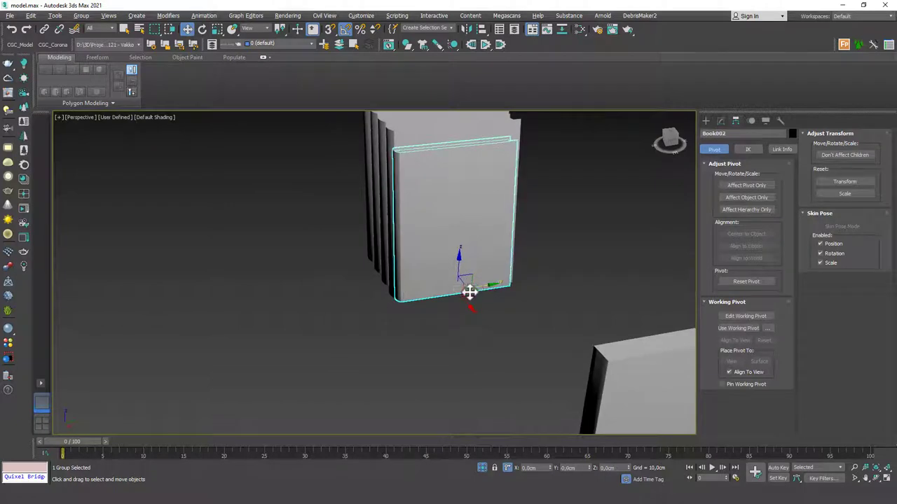
middle_click_drag(470, 292, 537, 257, "alt")
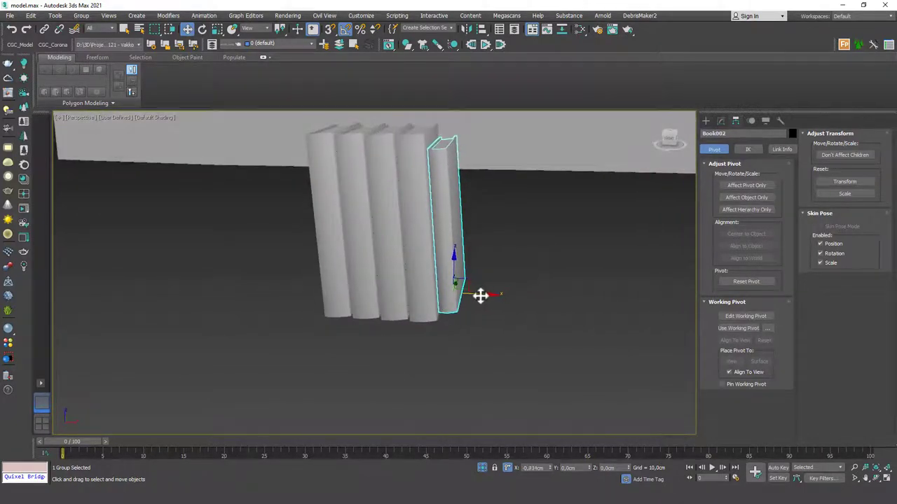
middle_click_drag(481, 296, 489, 283, "alt")
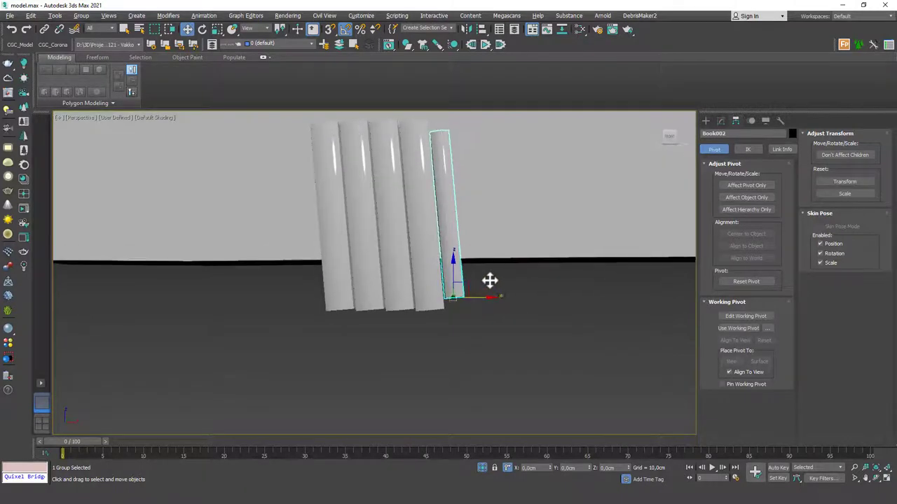
key("f")
scroll(463, 283, "down", 3)
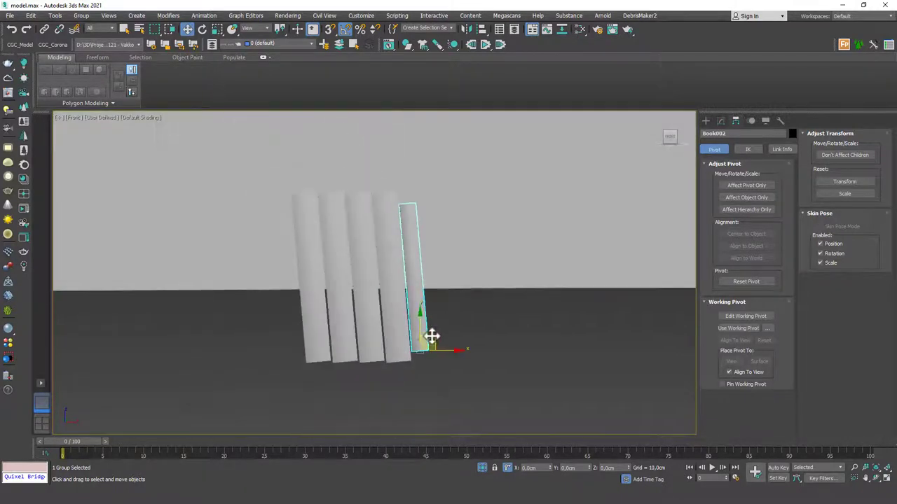
left_click_drag(431, 336, 432, 346)
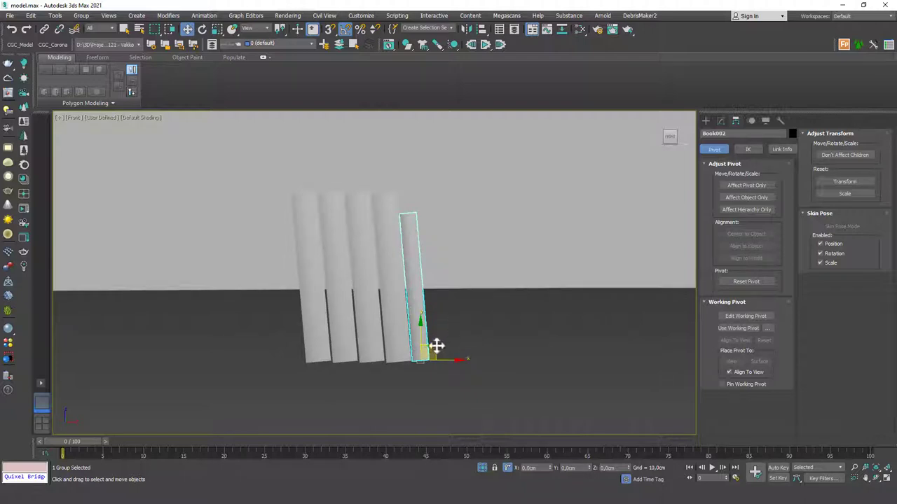
middle_click_drag(409, 318, 398, 328)
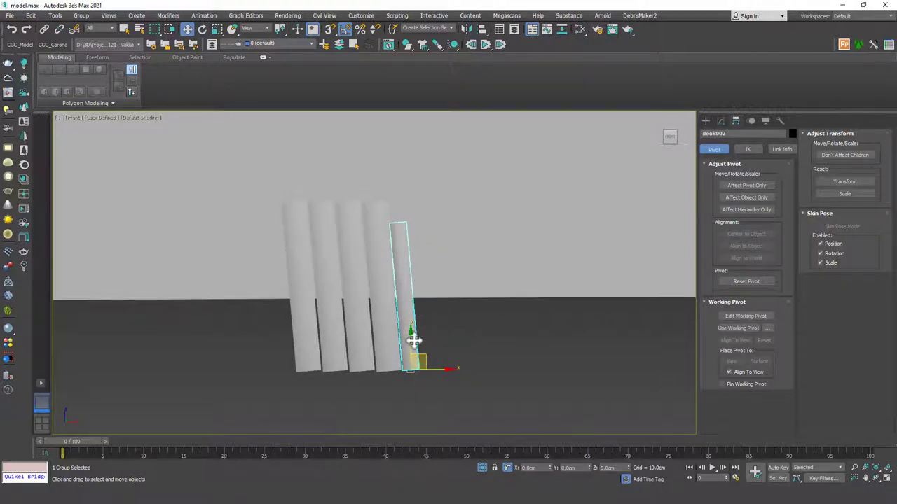
- Turn off angle snap and rotate Book006, Book005 and Book004 slightly around their bases to vary their lean
left_click(384, 325)
scroll(400, 344, "up", 2)
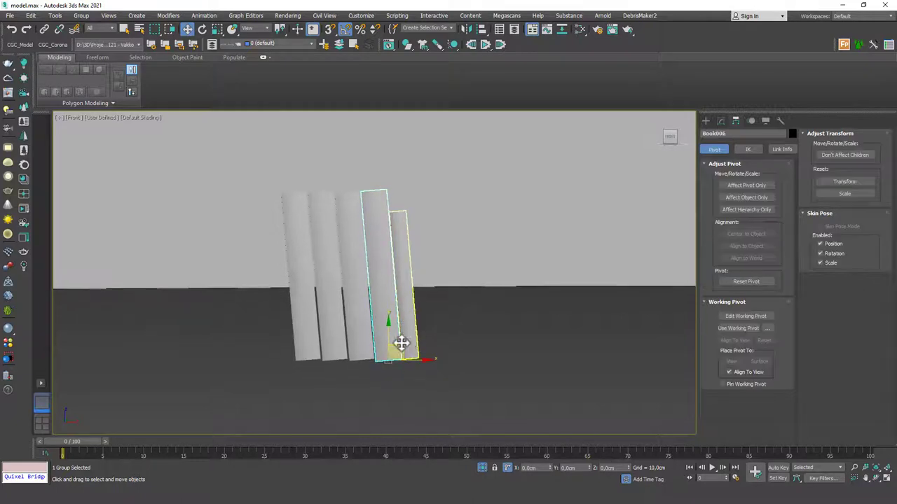
key("a")
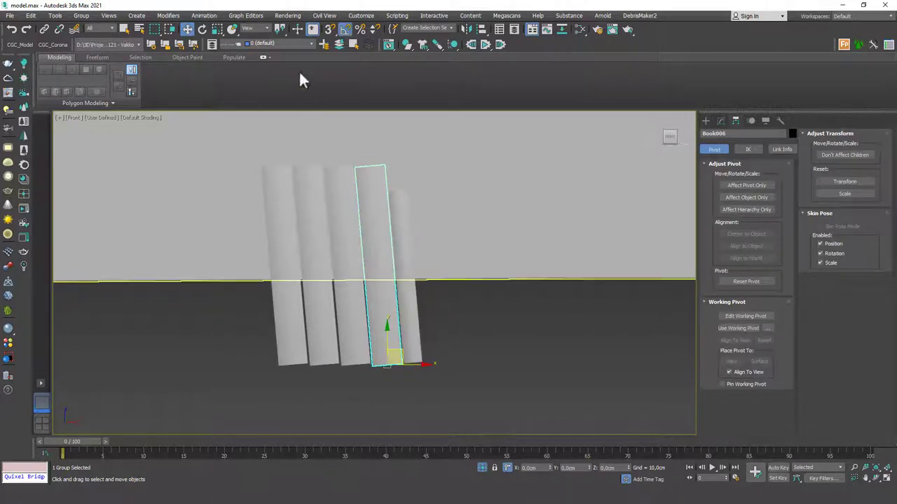
key("e")
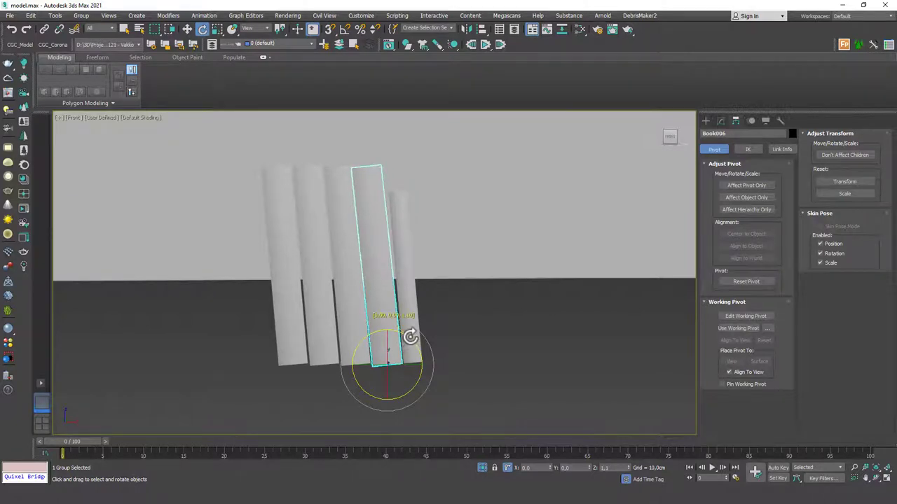
left_click(351, 306)
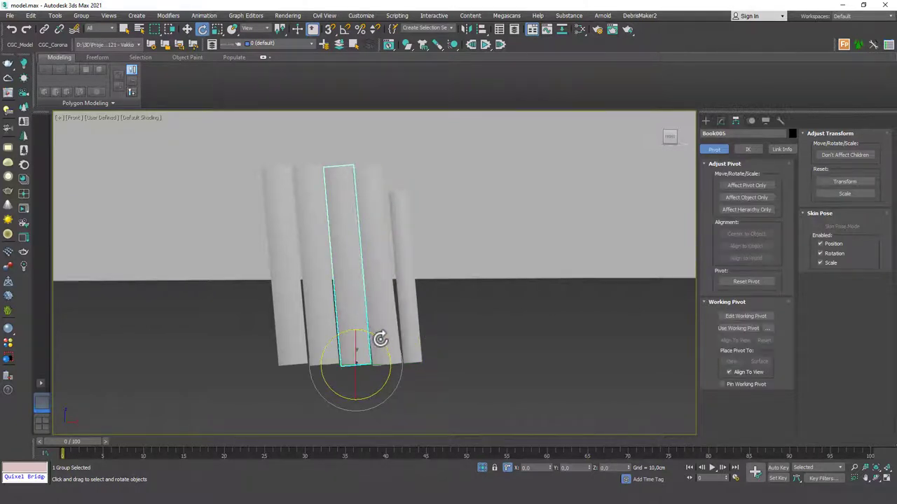
left_click(316, 308)
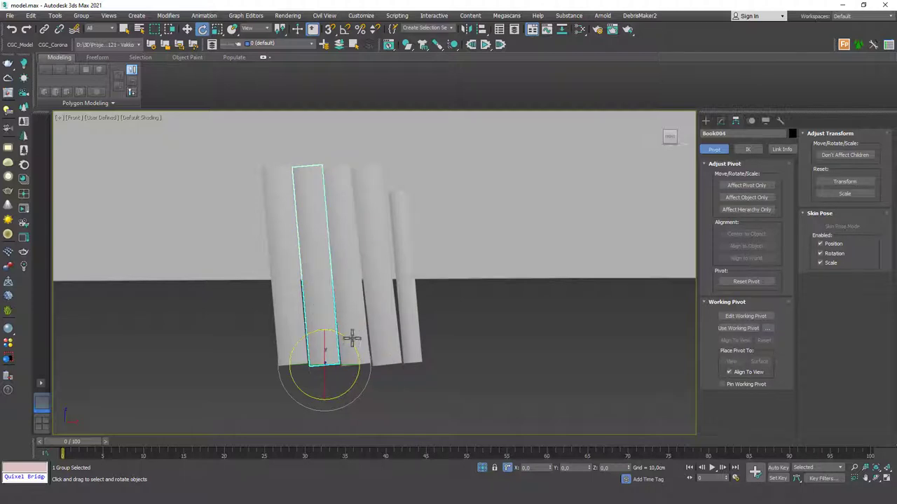
left_click_drag(350, 341, 353, 339)
- Shift Book006 and Book005 slightly along X toward Book002 and tilt each to rest against its neighbouring book
left_click(384, 315)
key("w")
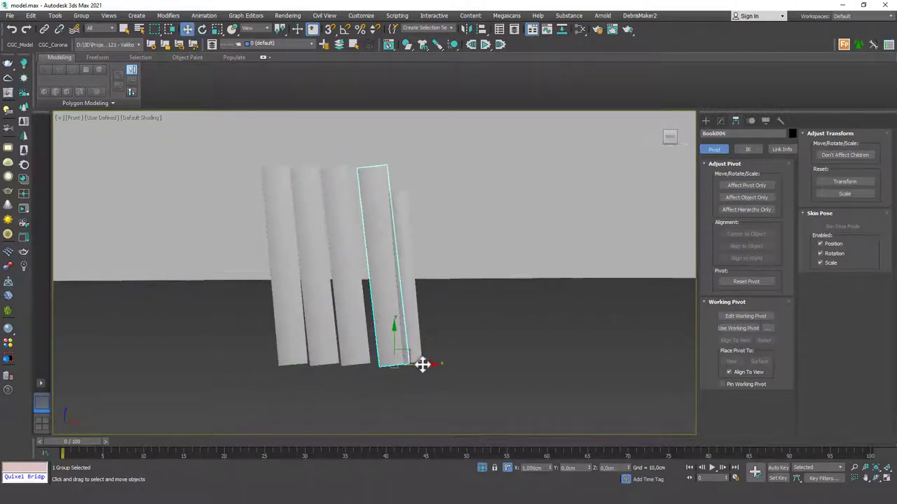
key("e")
left_click_drag(416, 337, 409, 330)
left_click(344, 303)
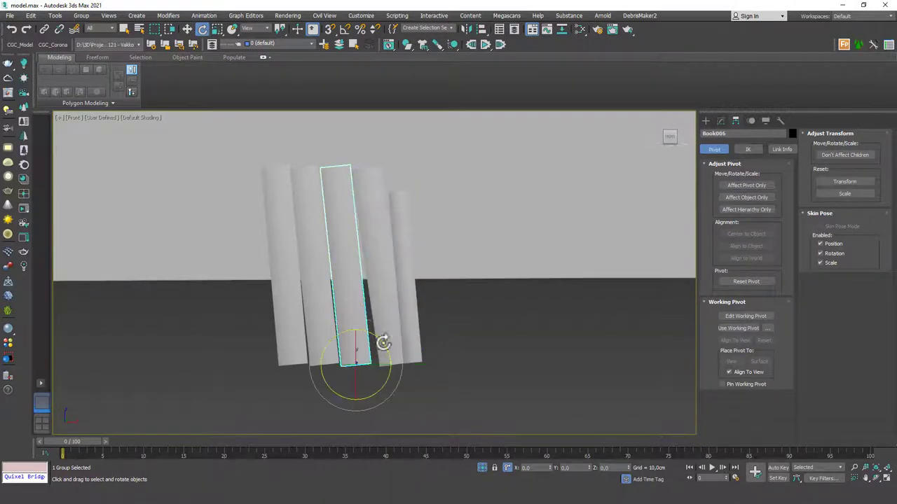
key("w")
key("e")
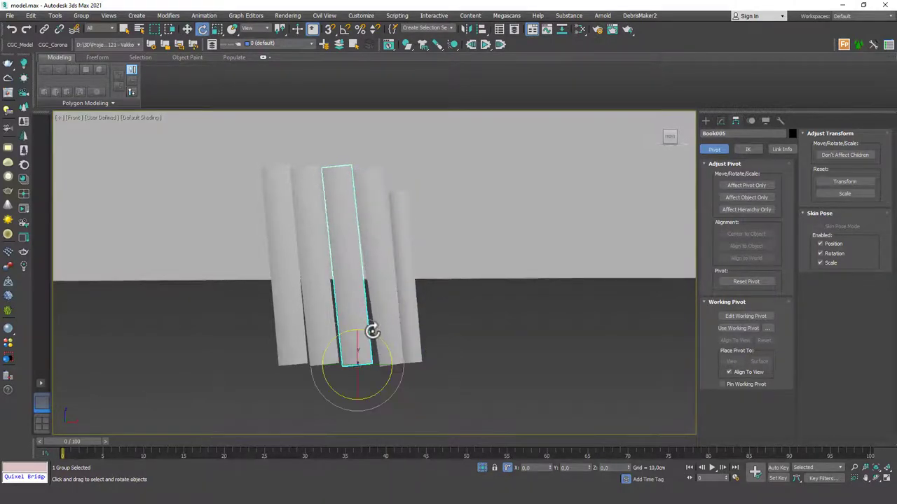
left_click_drag(372, 331, 373, 331)
left_click(458, 316)
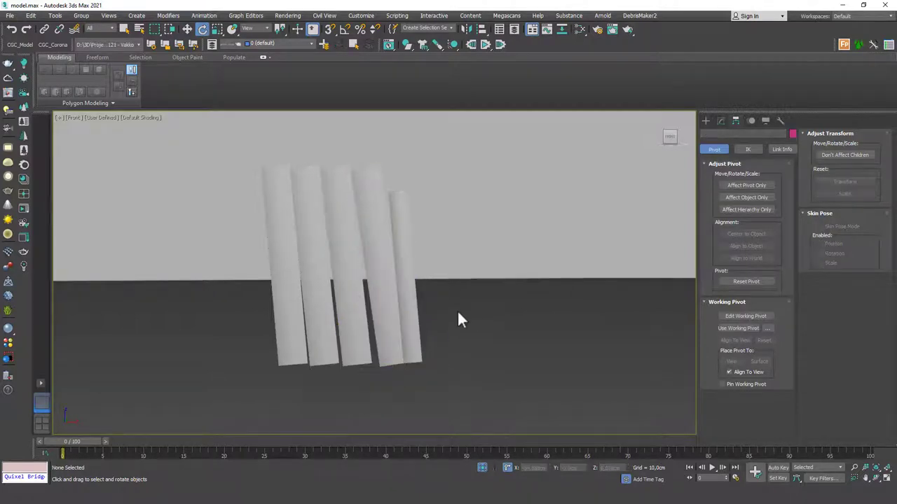
- Move Book002 slightly away from the row along X and tilt it further so it leans against Book006
scroll(404, 308, "down", 5)
left_click(401, 296)
key("w")
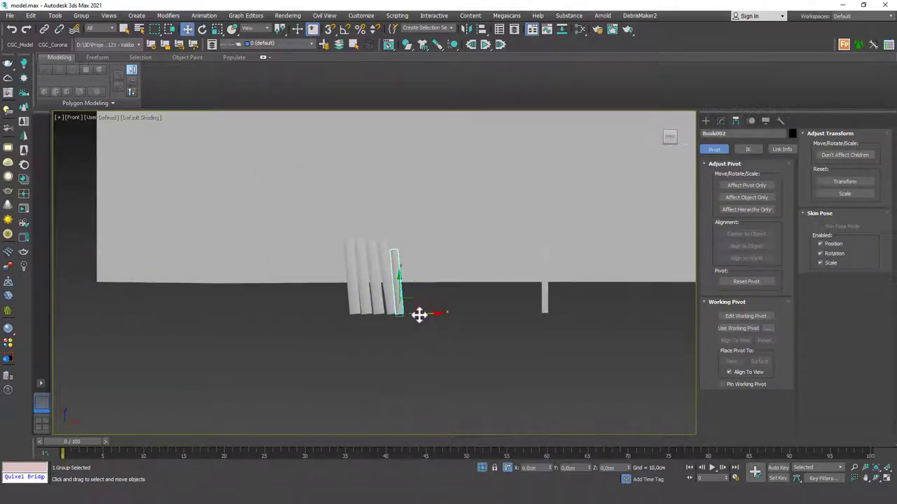
left_click_drag(420, 314, 425, 314)
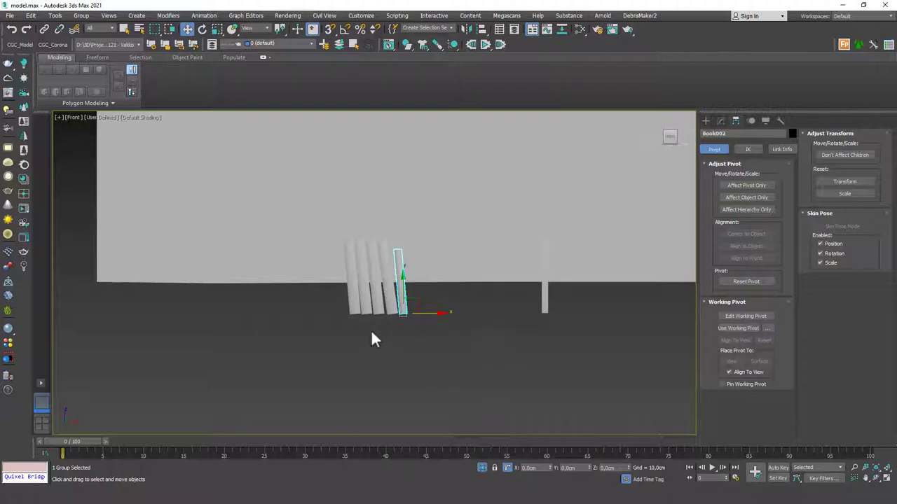
scroll(375, 329, "up", 6)
left_click(386, 302)
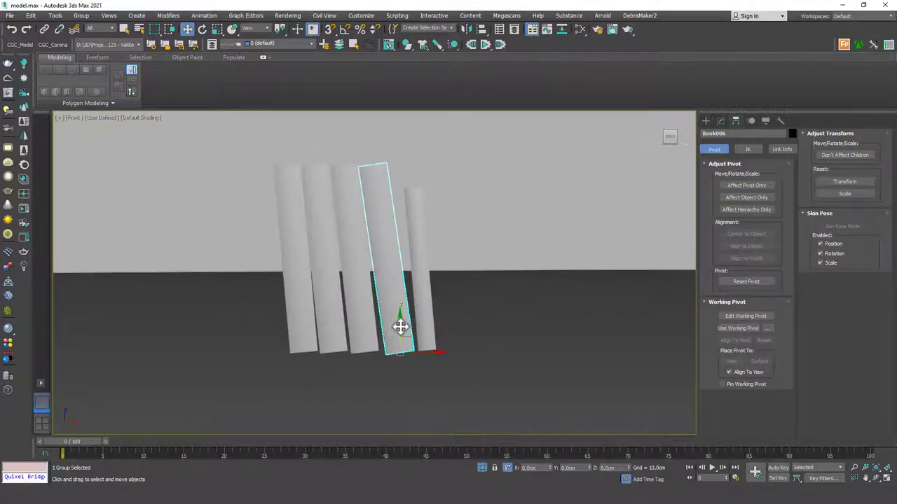
left_click(423, 308)
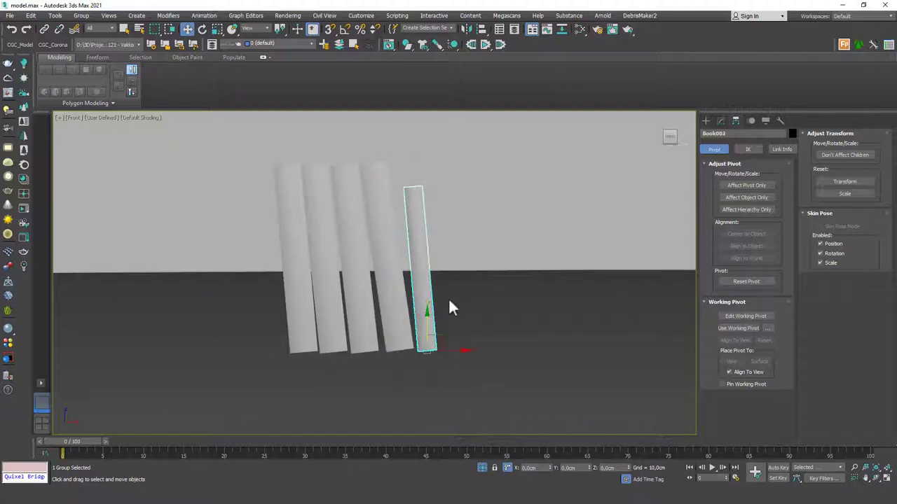
key("e")
left_click_drag(450, 320, 449, 321)
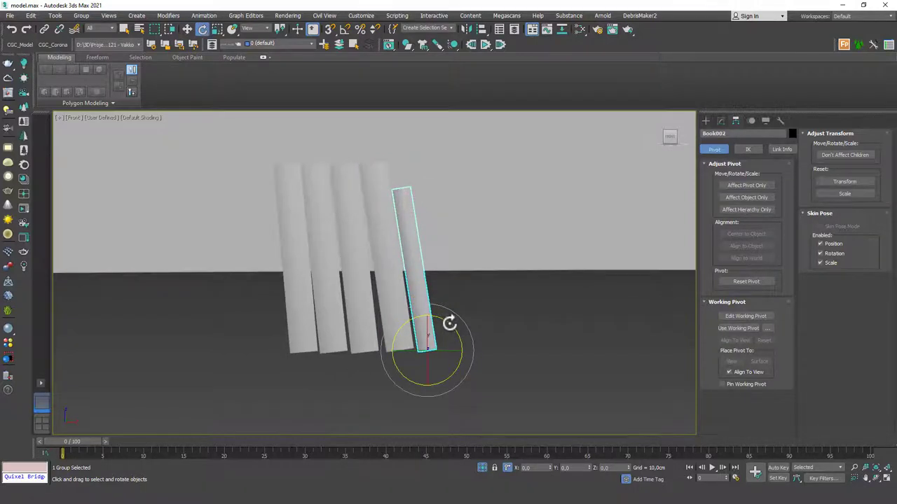
- Clone Book002 along X to the end of the row and tilt the clone a little more
key("w")
left_click_drag(444, 352, 486, 354, "shift")
left_click(456, 286)
key("e")
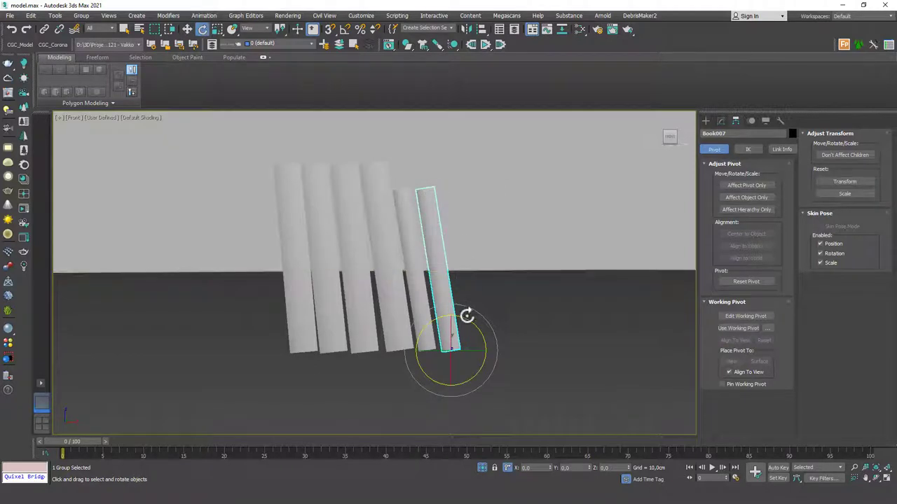
left_click_drag(467, 316, 464, 316)
- Move the upright Book003 along X to the end of the row and lean it against the last book
middle_click_drag(465, 316, 367, 320)
scroll(414, 313, "down", 3)
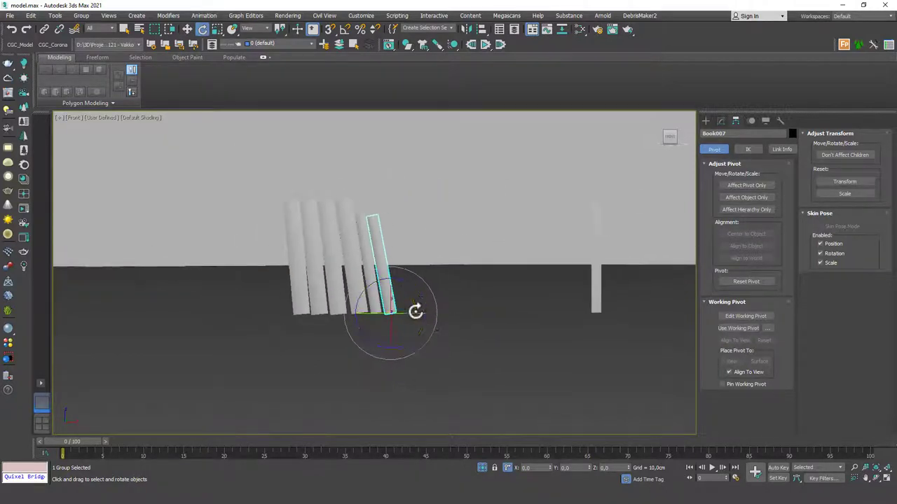
key("w")
left_click(596, 291)
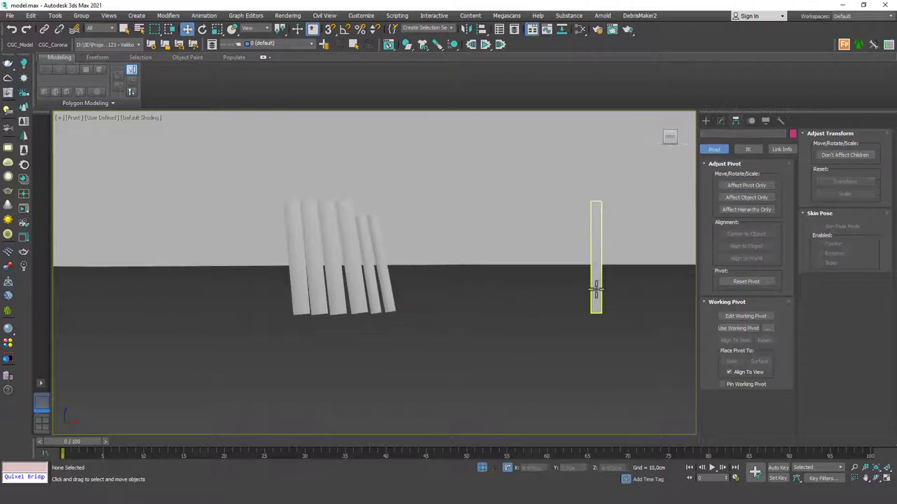
left_click_drag(586, 310, 420, 280)
key("e")
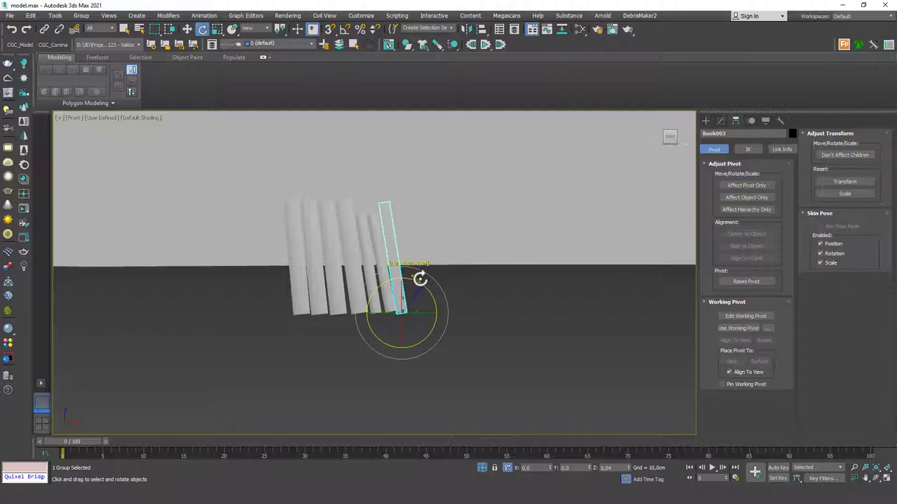
key("w")
scroll(412, 285, "up", 3)
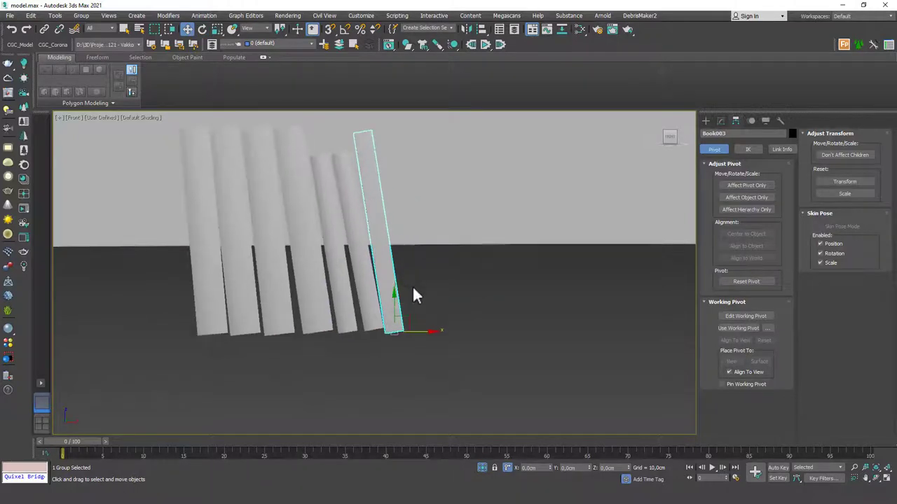
key("e")
left_click_drag(411, 310, 411, 326)
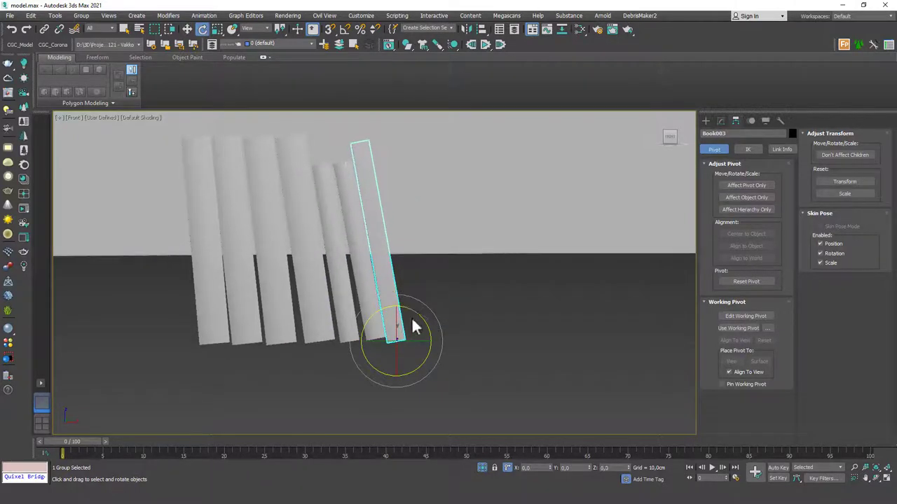
key("w")
key("e")
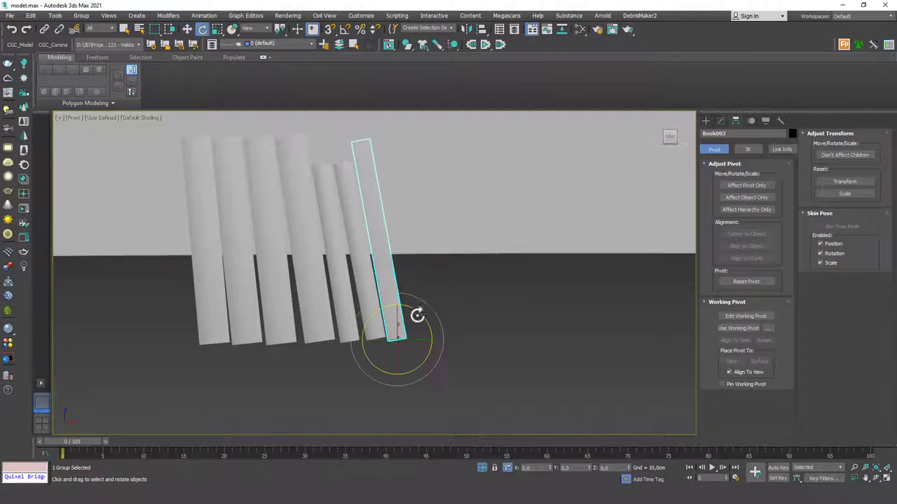
- Clone Book003 along X as one instance standing directly beside it
left_click_drag(419, 313, 442, 343)
key("w")
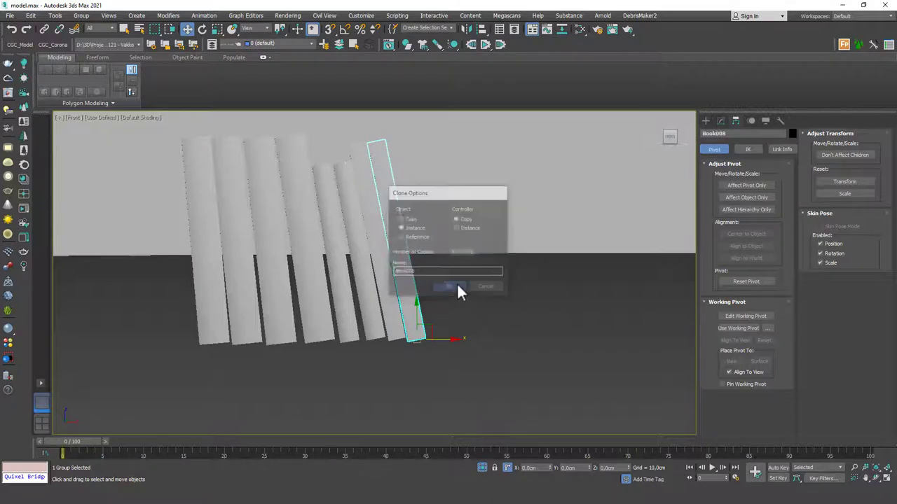
left_click(449, 287)
key("e")
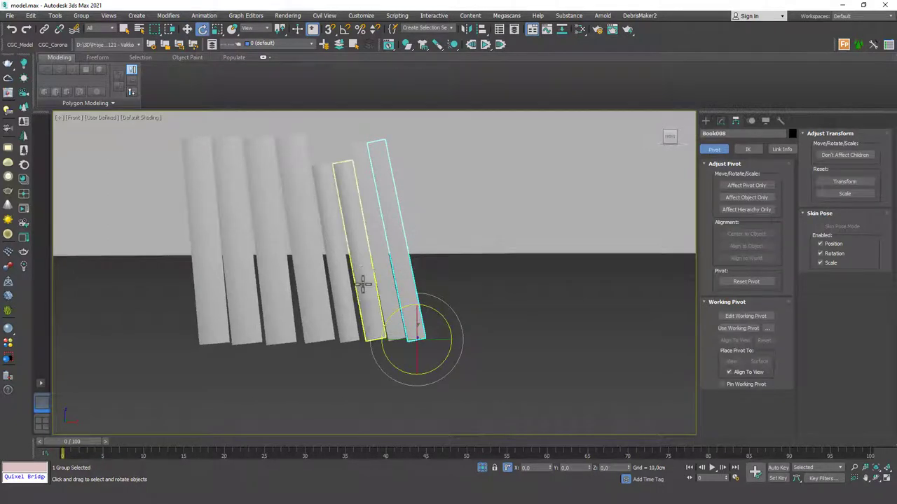
- Clone the short Book007 along X to the end of the row and tilt the clone more steeply
left_click(367, 283)
key("w")
mouse_move(399, 342)
left_mouse_down()
mouse_move(474, 337)
mouse_move(459, 286)
mouse_move(459, 304)
left_mouse_up()
left_click(459, 284)
key("e")
- Clone the thick Book006 along X to the end of the row and lean the clone against the last book
left_click(299, 290)
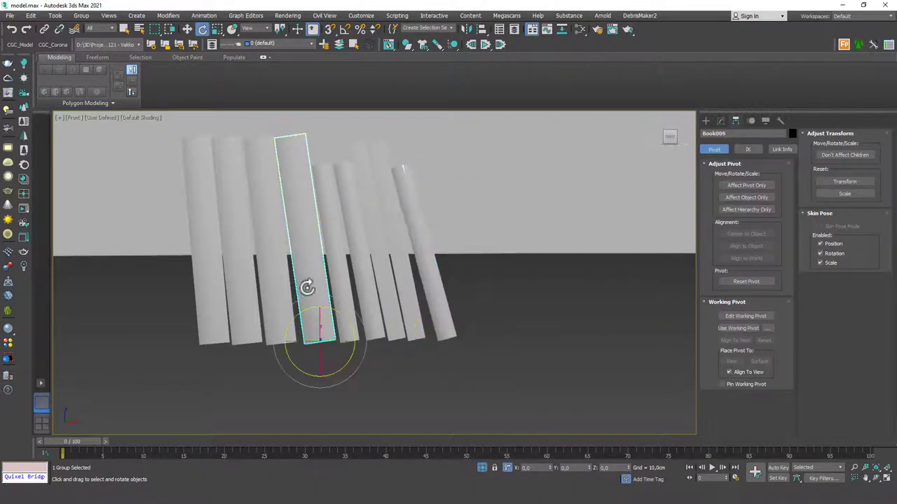
key("w")
mouse_move(351, 344)
left_mouse_down("shift")
mouse_move(533, 337)
mouse_move(509, 304)
left_mouse_up("shift")
left_click(455, 287)
key("e")
scroll(459, 277, "down", 5)
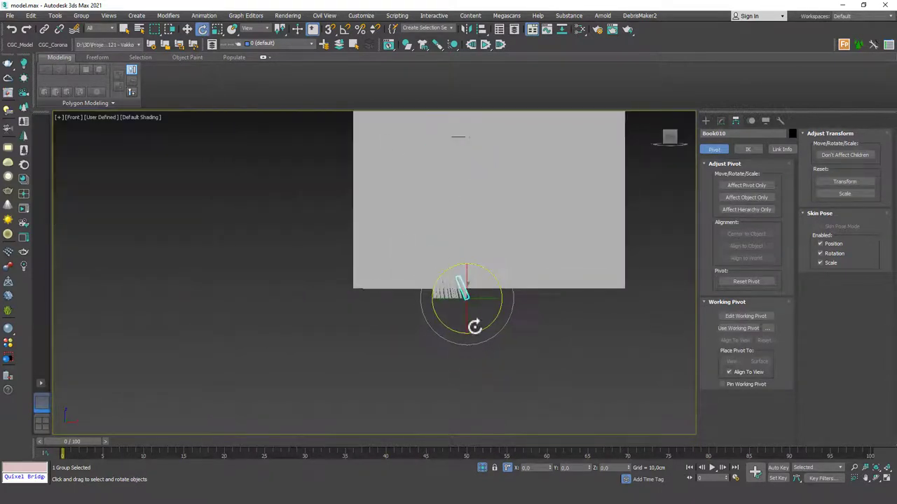
- Select all ten books of the row and group them under the name Books
middle_click_drag(474, 324, 473, 392, "alt")
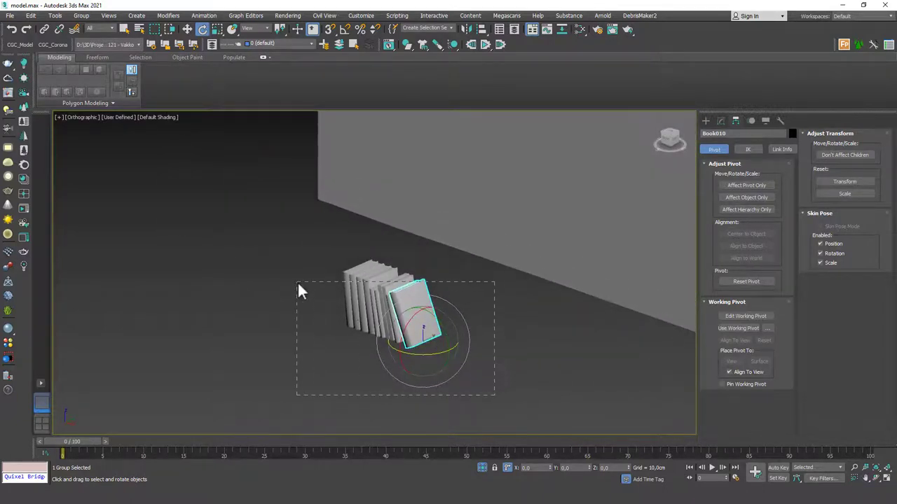
left_click_drag(297, 284, 298, 285)
left_click(81, 17)
left_click(86, 31)
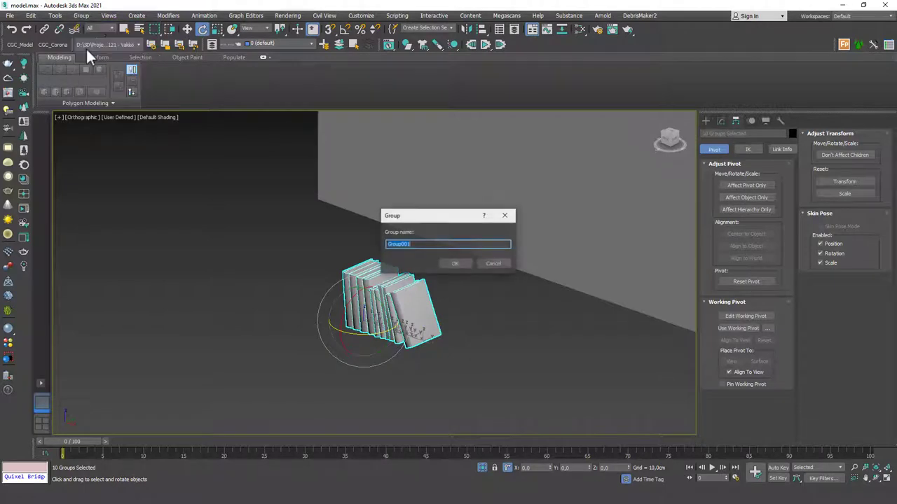
key("Return")
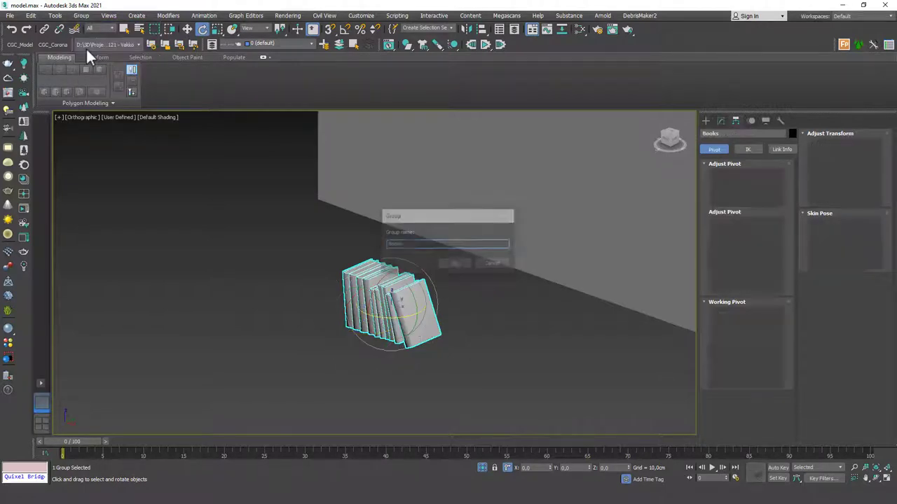
- Turn on edged faces and, in the Front view, move the Books group into the niche's lower-left corner
middle_click_drag(454, 259, 371, 352, "alt")
key("w")
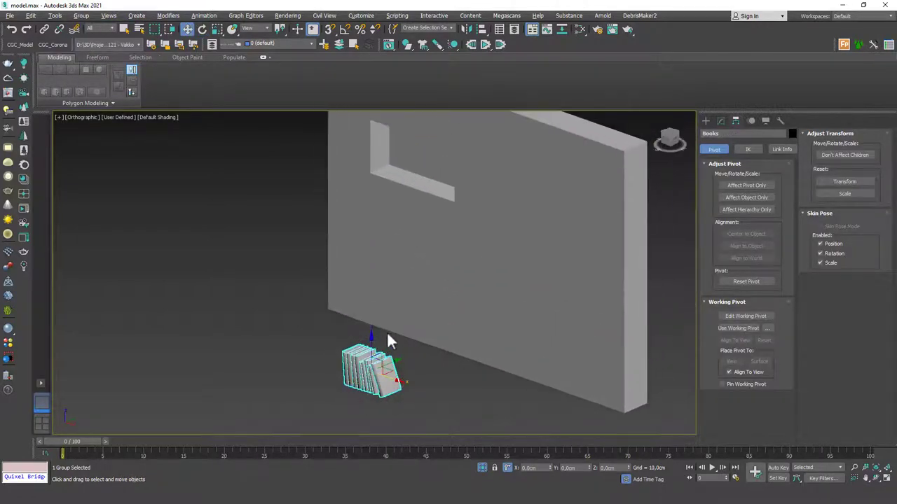
key("z")
key("f")
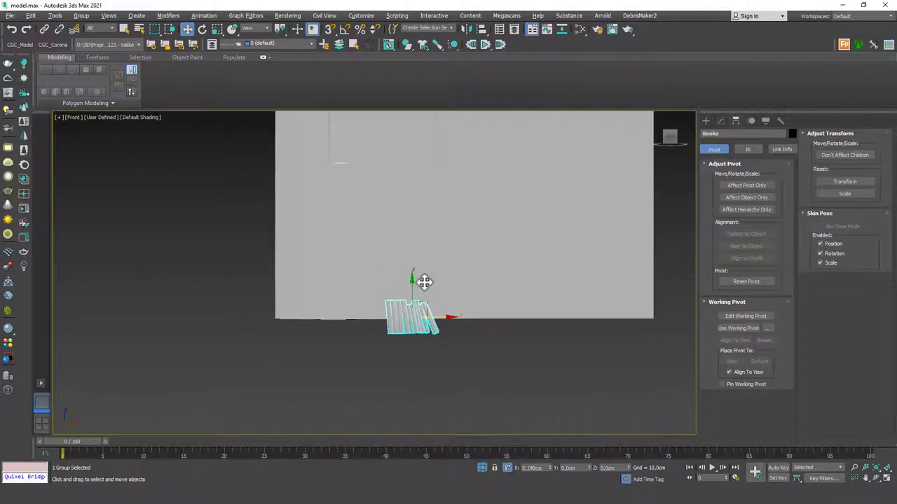
key("F4")
mouse_move(424, 307)
left_mouse_down()
mouse_move(391, 120)
mouse_move(373, 132)
left_mouse_up()
key("z")
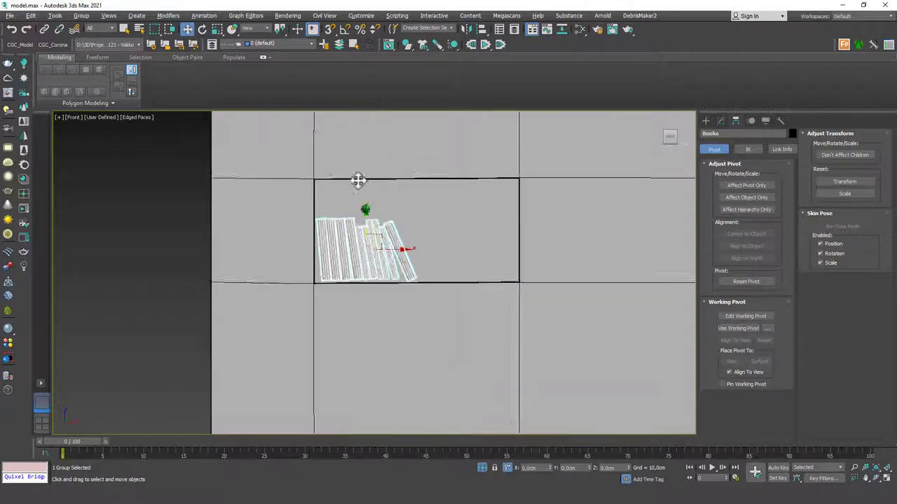
left_click_drag(382, 259, 387, 261)
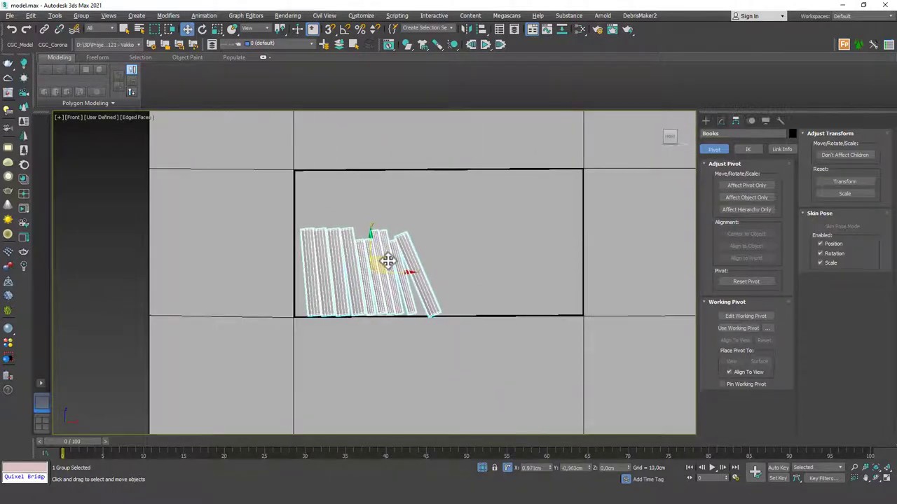
- Push the Books group along the depth axis into the wall niche
middle_click_drag(387, 264, 369, 284, "alt")
scroll(369, 283, "down", 2)
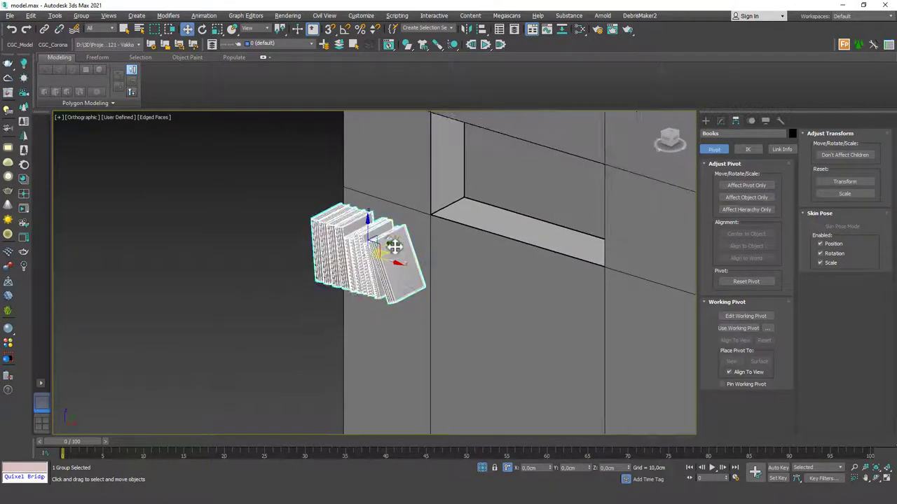
left_click_drag(394, 245, 519, 177)
middle_click_drag(518, 178, 422, 236, "alt")
scroll(498, 184, "down", 2)
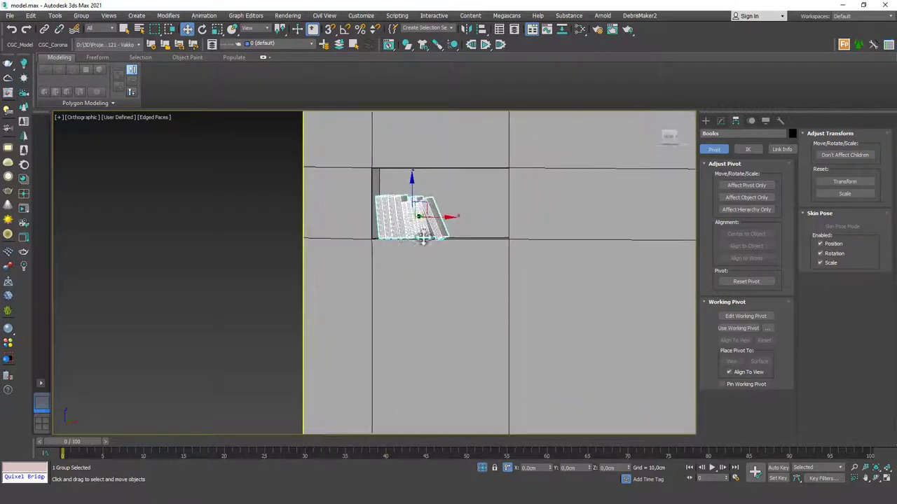
- In the wall's Edit Poly vertices, move the row along the niche's upper edge down about 6.2 cm to reduce the niche height
left_click(511, 199)
left_click(720, 121)
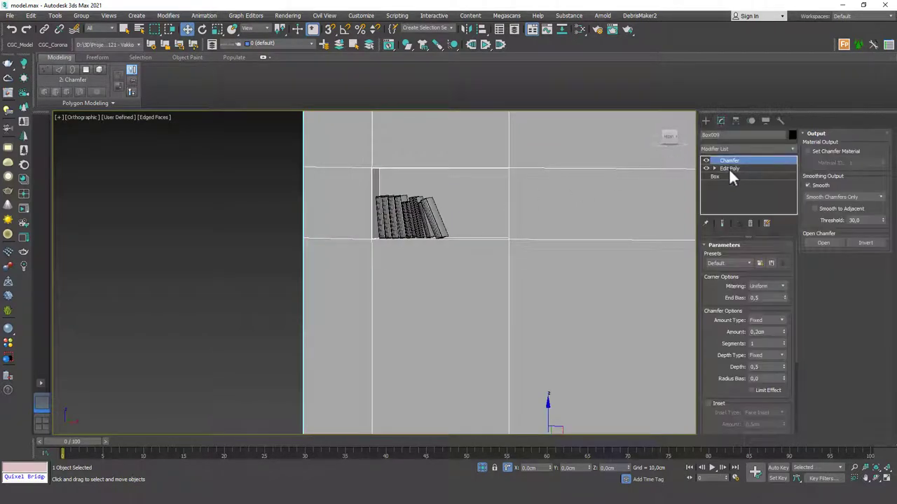
left_click(729, 168)
key("z")
scroll(252, 243, "down", 3)
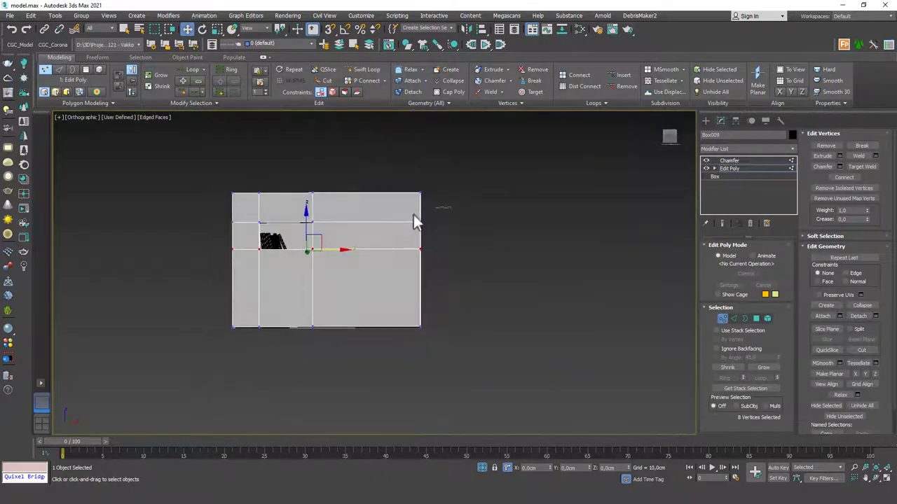
left_click_drag(302, 195, 302, 199)
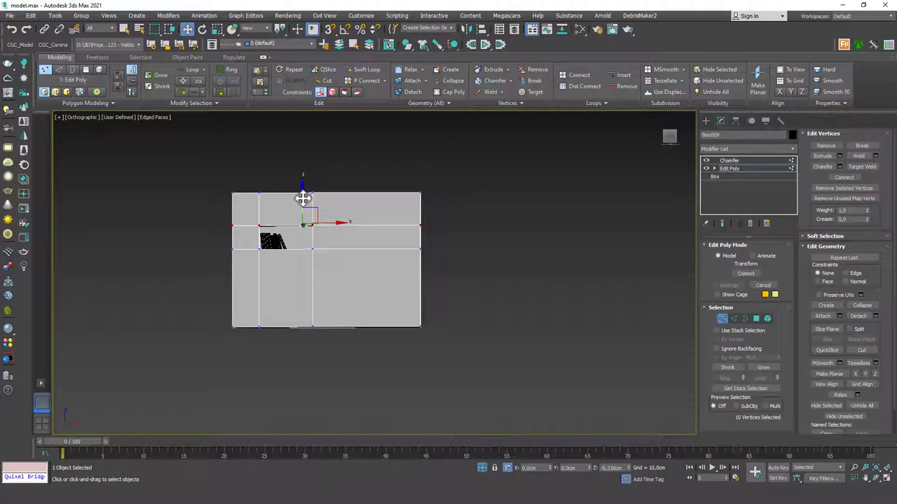
key("1")
left_click(481, 217)
- Exit isolation mode and return to the camera view with edged faces turned off
scroll(361, 233, "down", 2)
middle_click_drag(361, 232, 358, 251, "alt")
key("alt+q")
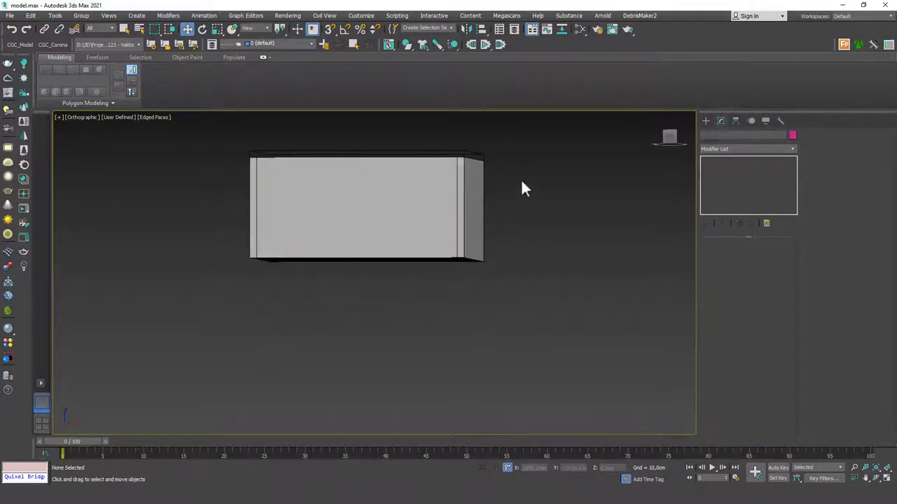
key("c")
key("F4")
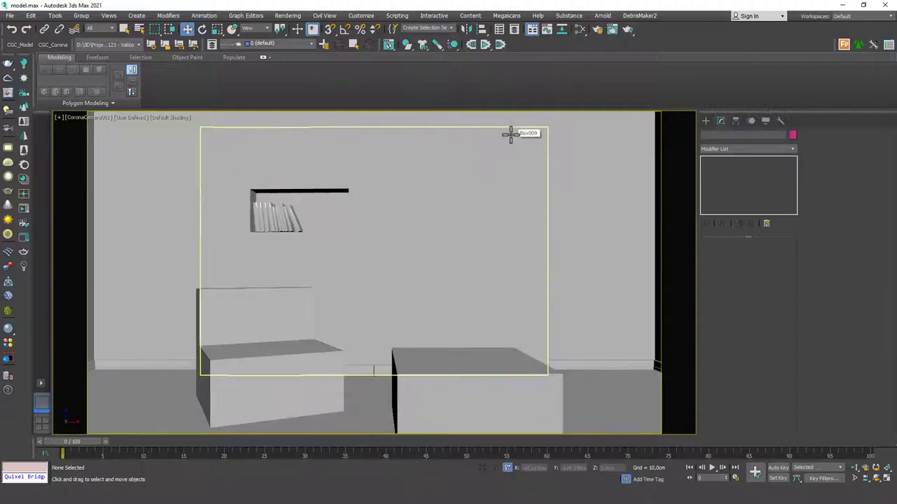
- In the Front wireframe view, lower the Books group about 0.2 cm onto the niche floor, and return to the shaded camera view
left_click(270, 219)
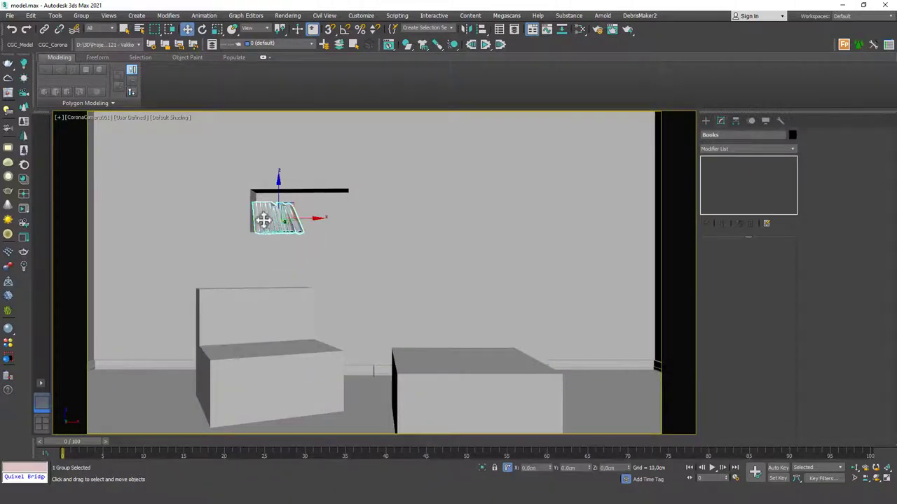
key("f")
key("z")
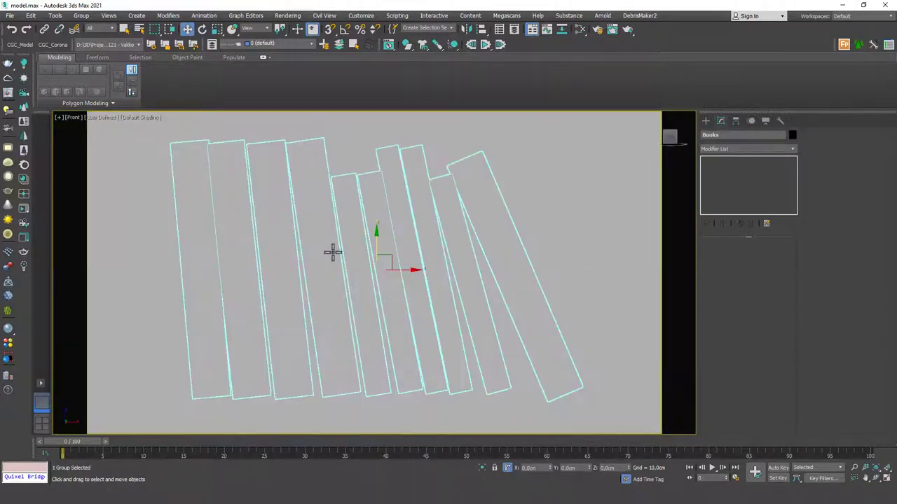
key("F3")
left_click_drag(377, 236, 377, 238)
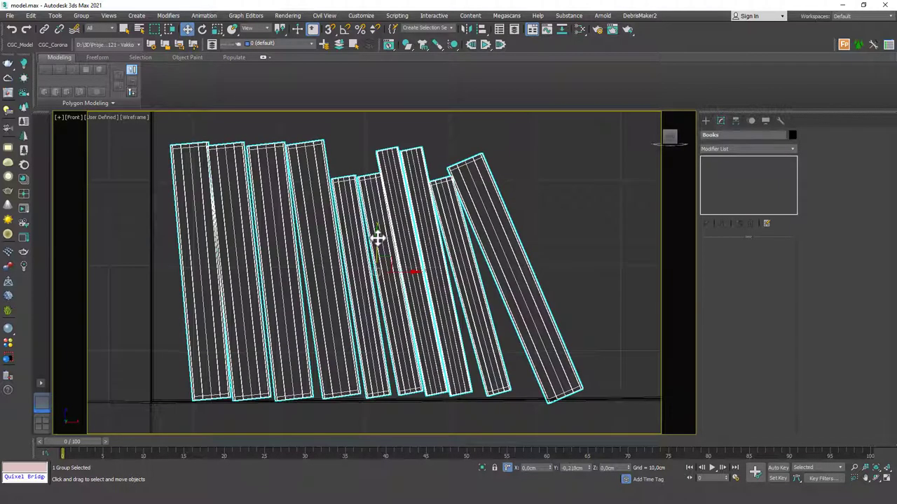
key("c")
key("F3")
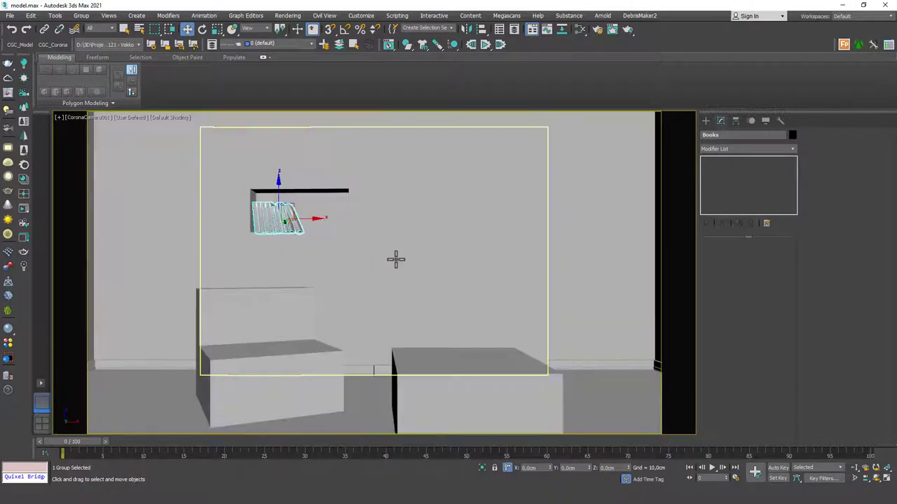
left_click(293, 241)
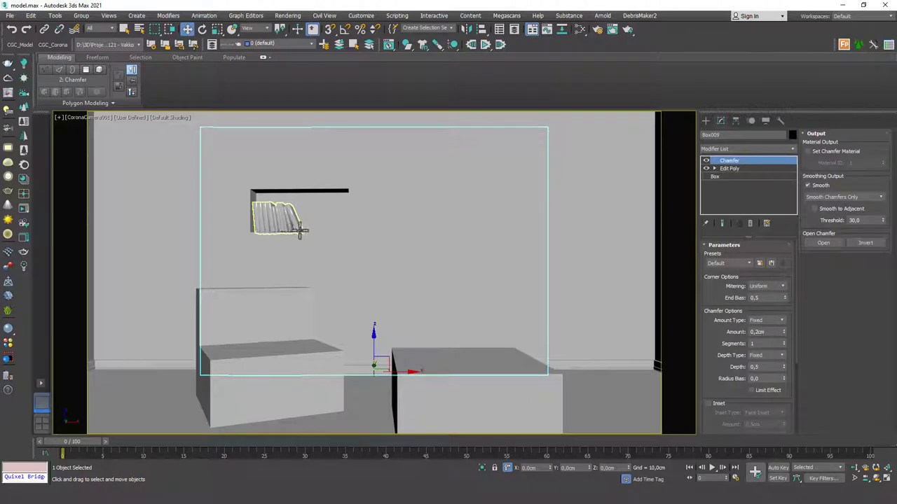